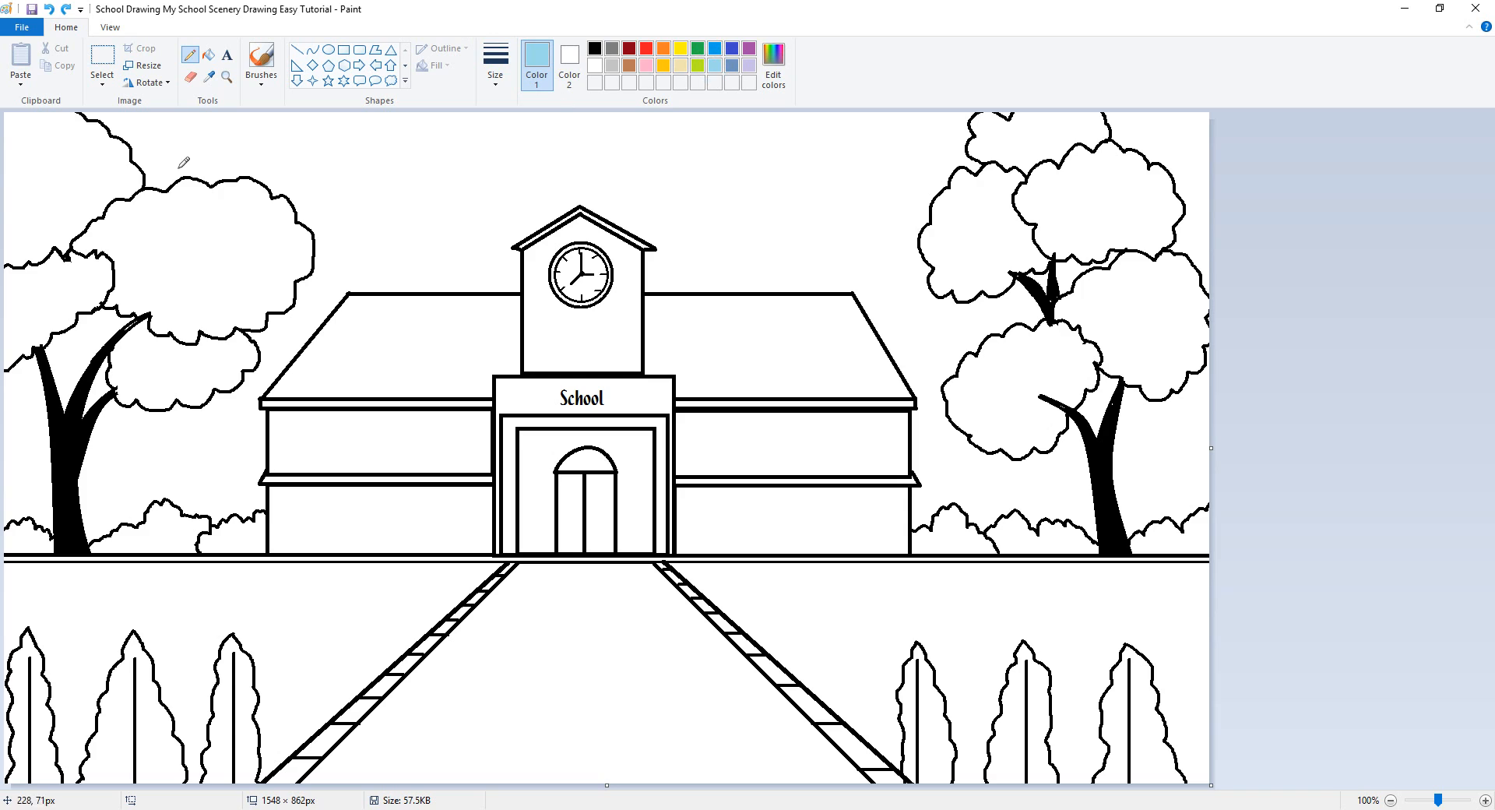
- Draw a wavy light-blue line freehand across the sky from the left tree's foliage to the right tree's foliage
drag(191, 178, 227, 162)
key(ctrl+z)
click(198, 179)
mouse_move(198, 179)
mouse_down()
mouse_move(270, 158)
mouse_move(423, 214)
mouse_move(444, 197)
mouse_move(474, 208)
mouse_move(530, 173)
mouse_move(712, 196)
mouse_up()
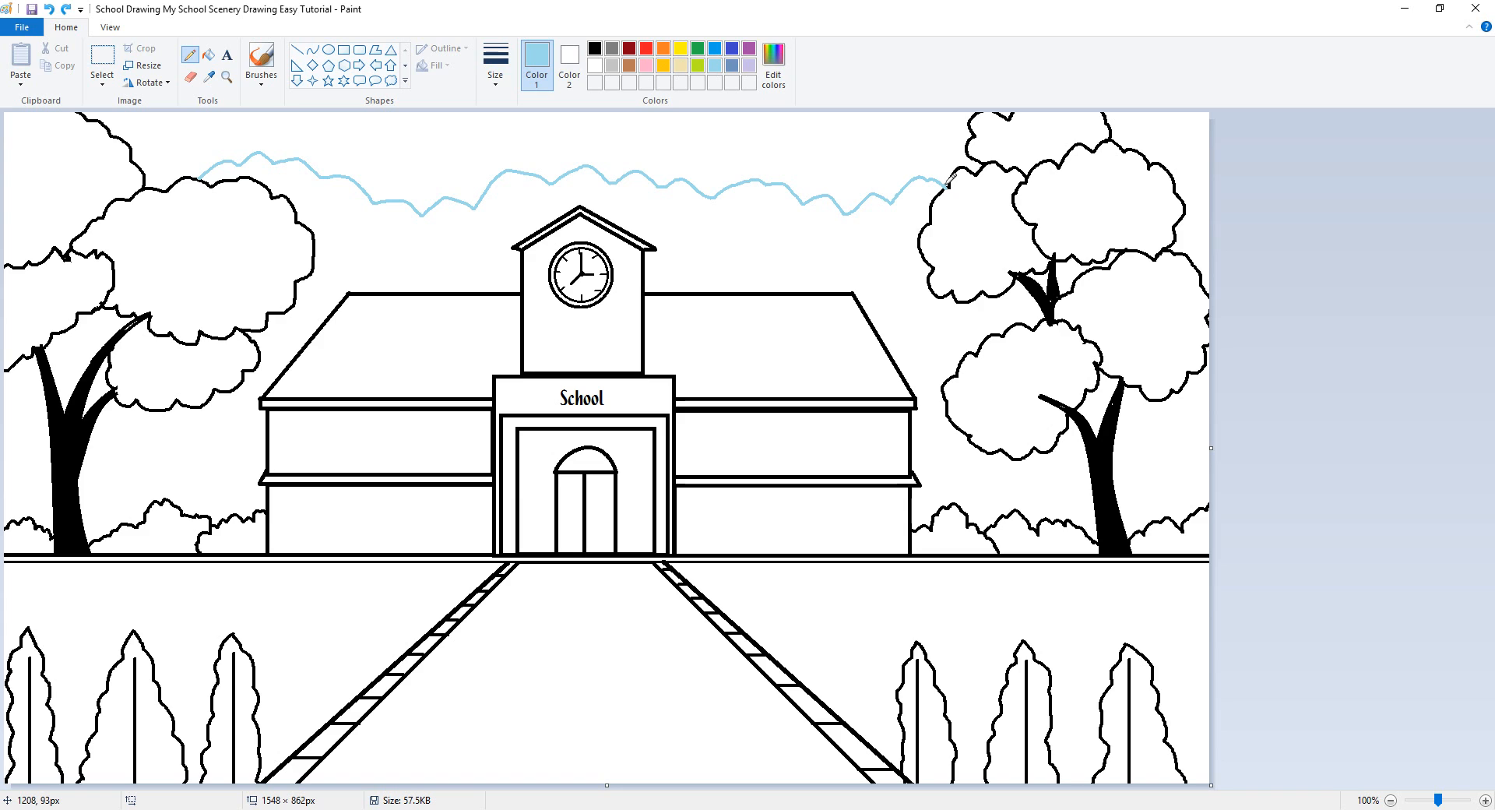
- Fill the sky below the wavy line with light blue, including the enclosed gaps beside and between the trees' branches
click(209, 55)
click(381, 241)
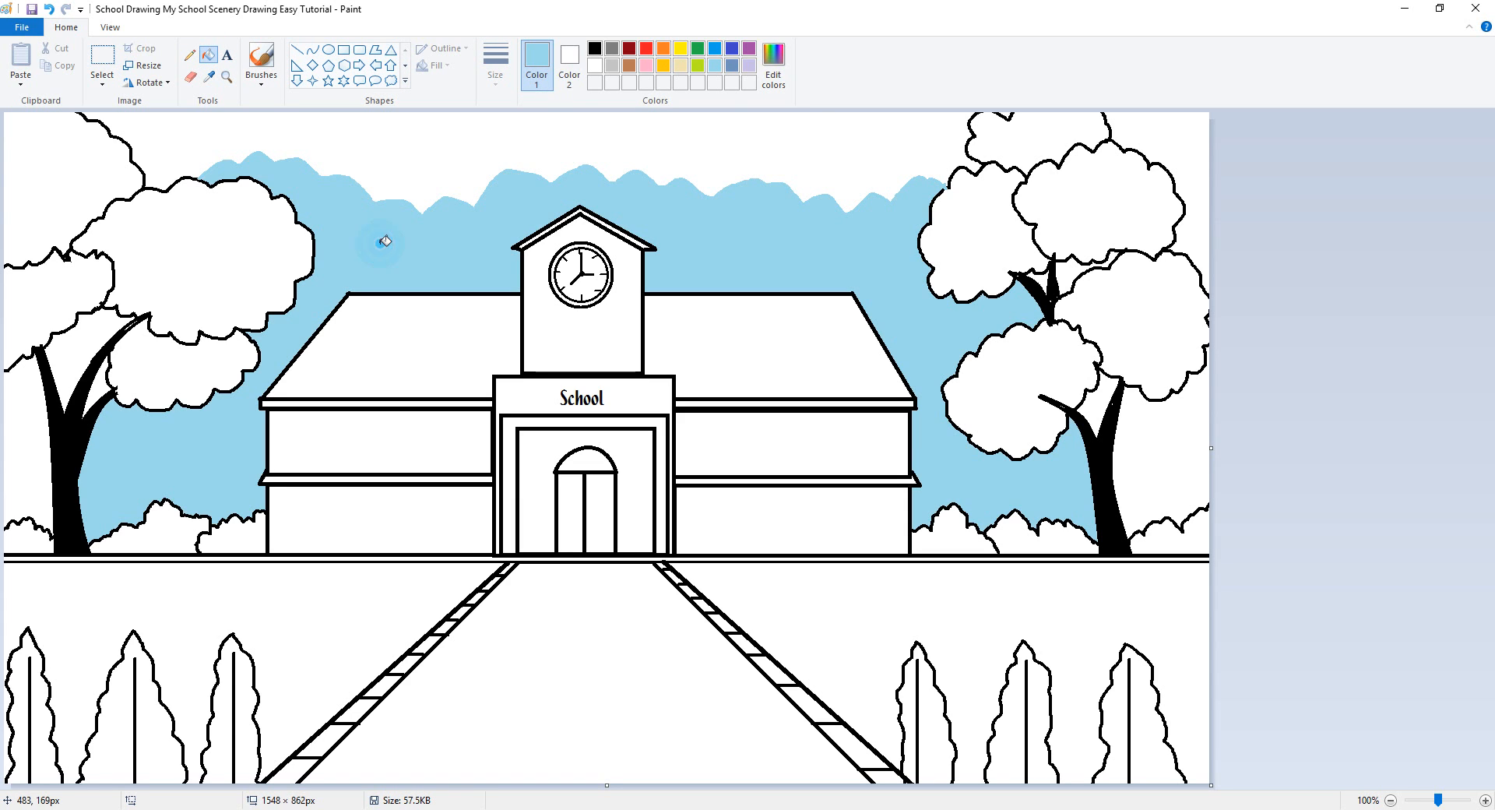
click(34, 438)
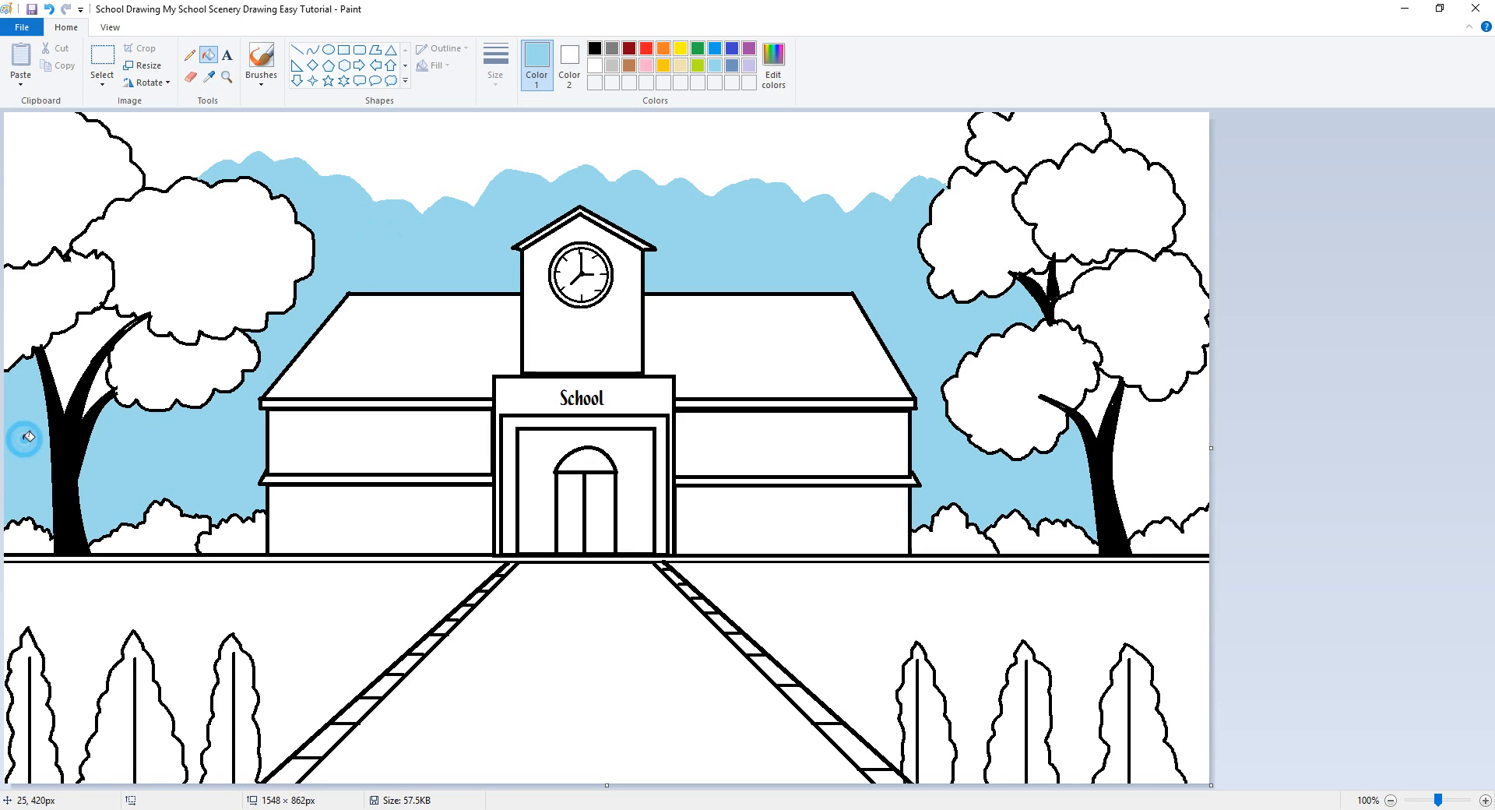
click(1201, 460)
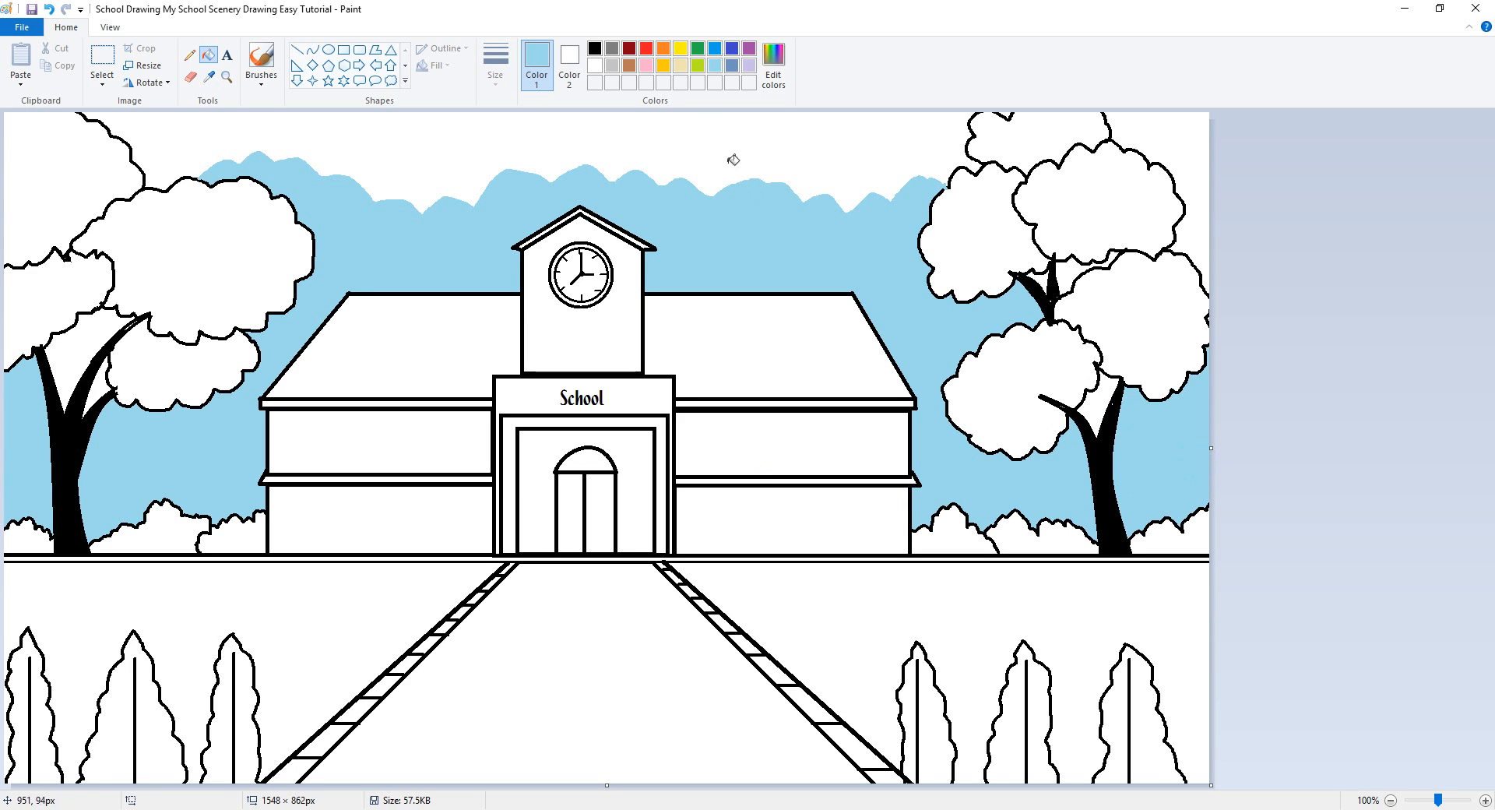
click(1107, 393)
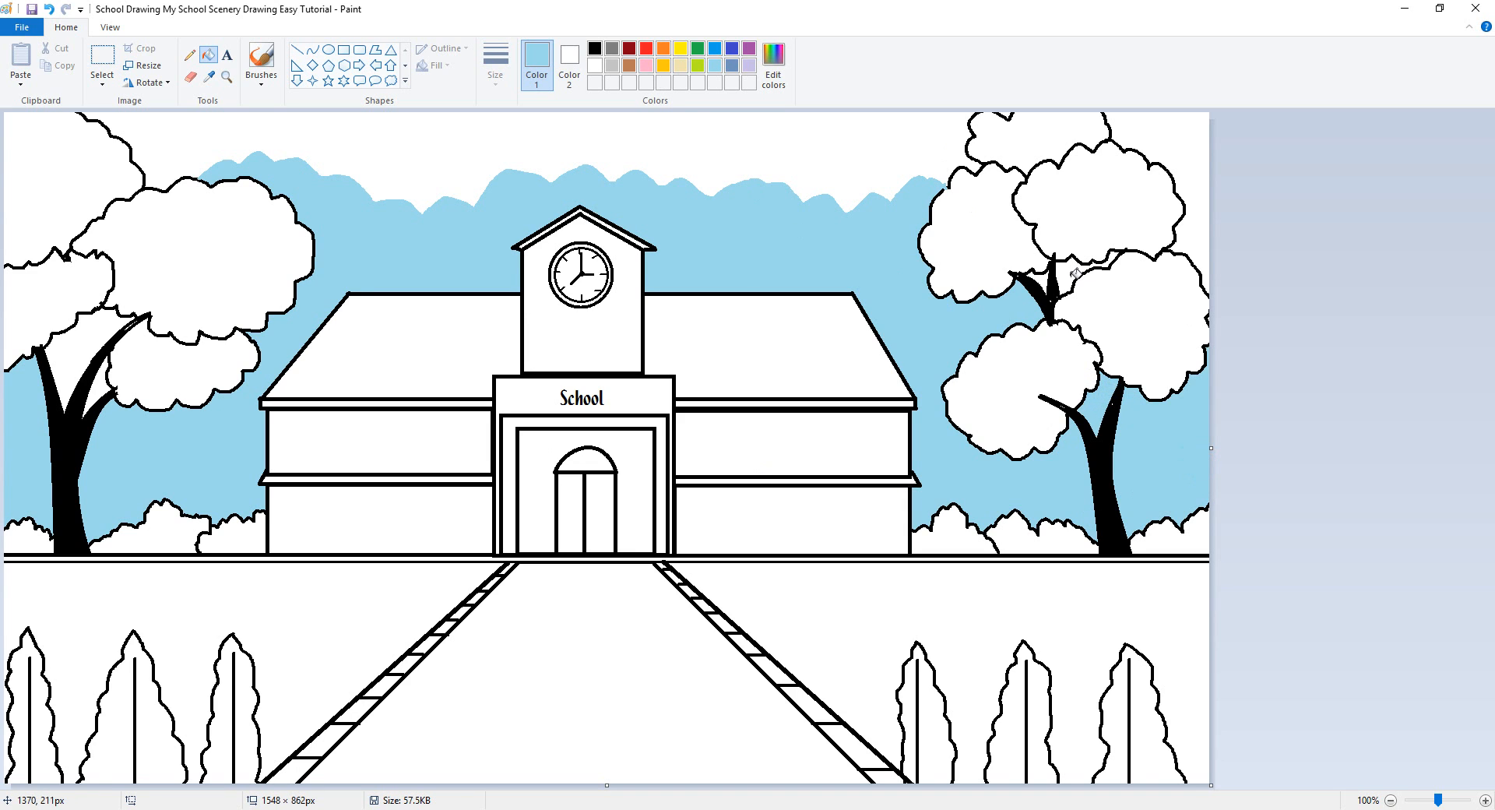
click(1047, 277)
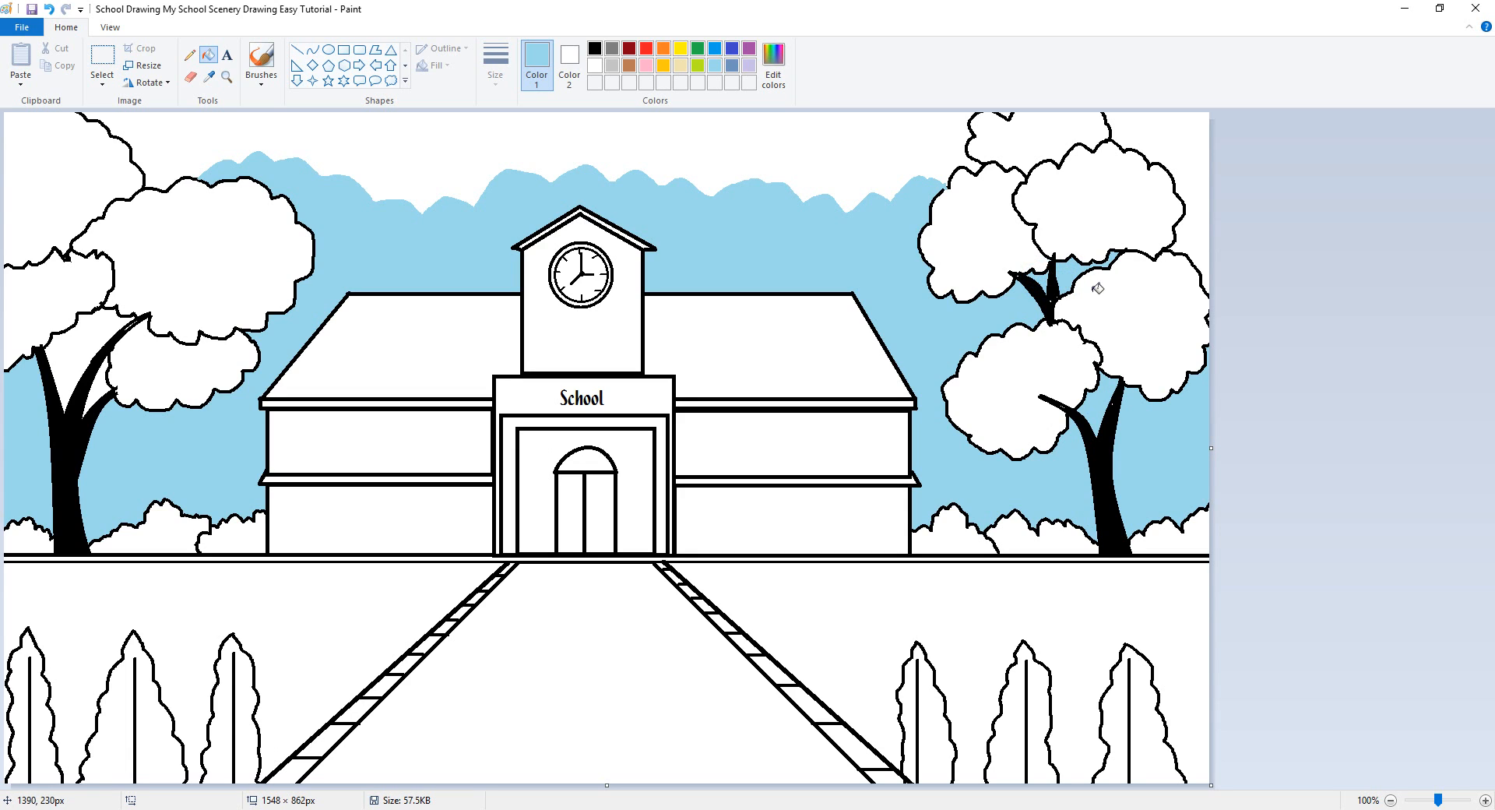
click(80, 337)
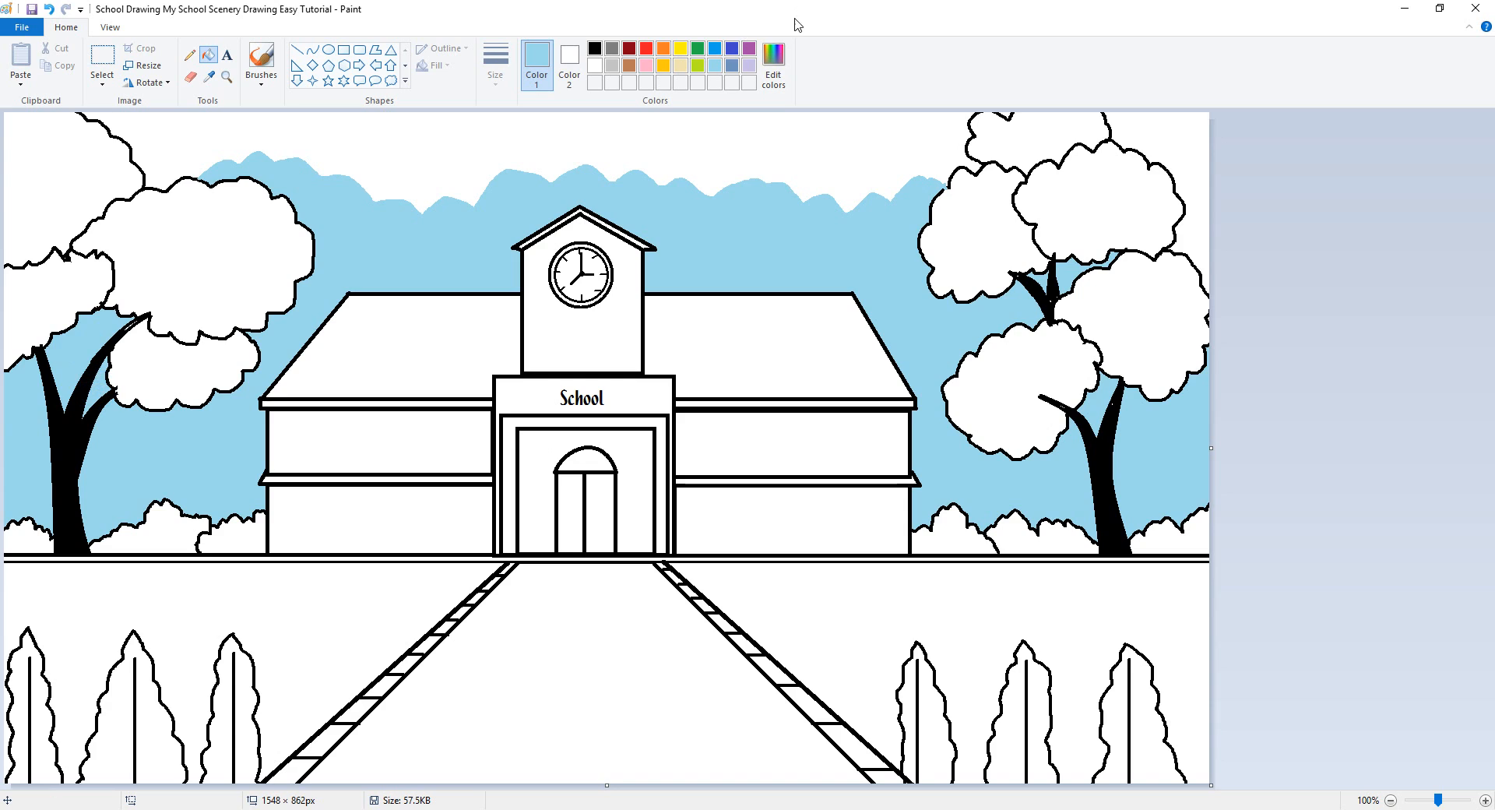
- Fill the sky above the wavy line with the darker blue, including the corner beyond the right tree
click(714, 49)
click(573, 117)
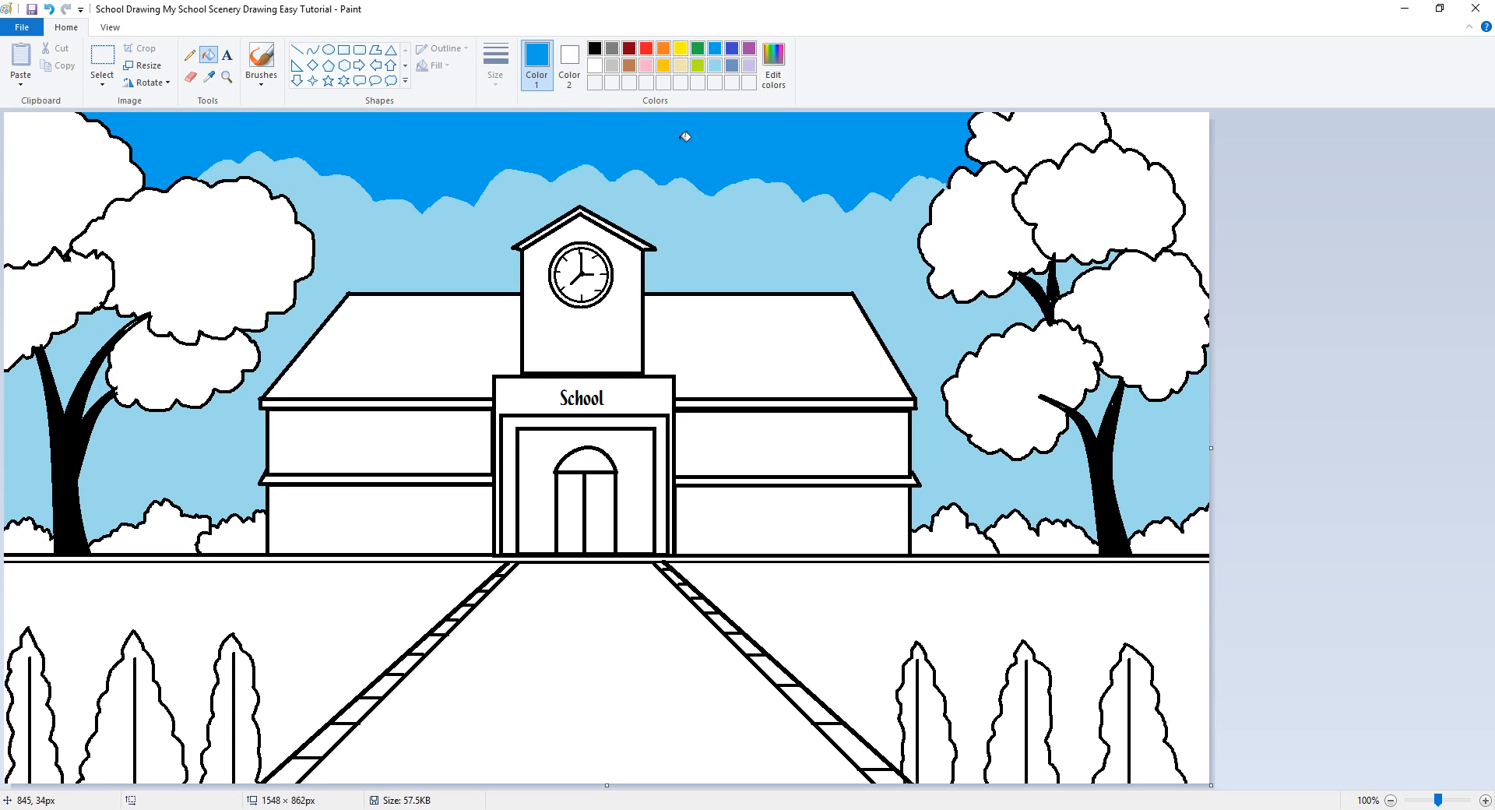
click(1181, 137)
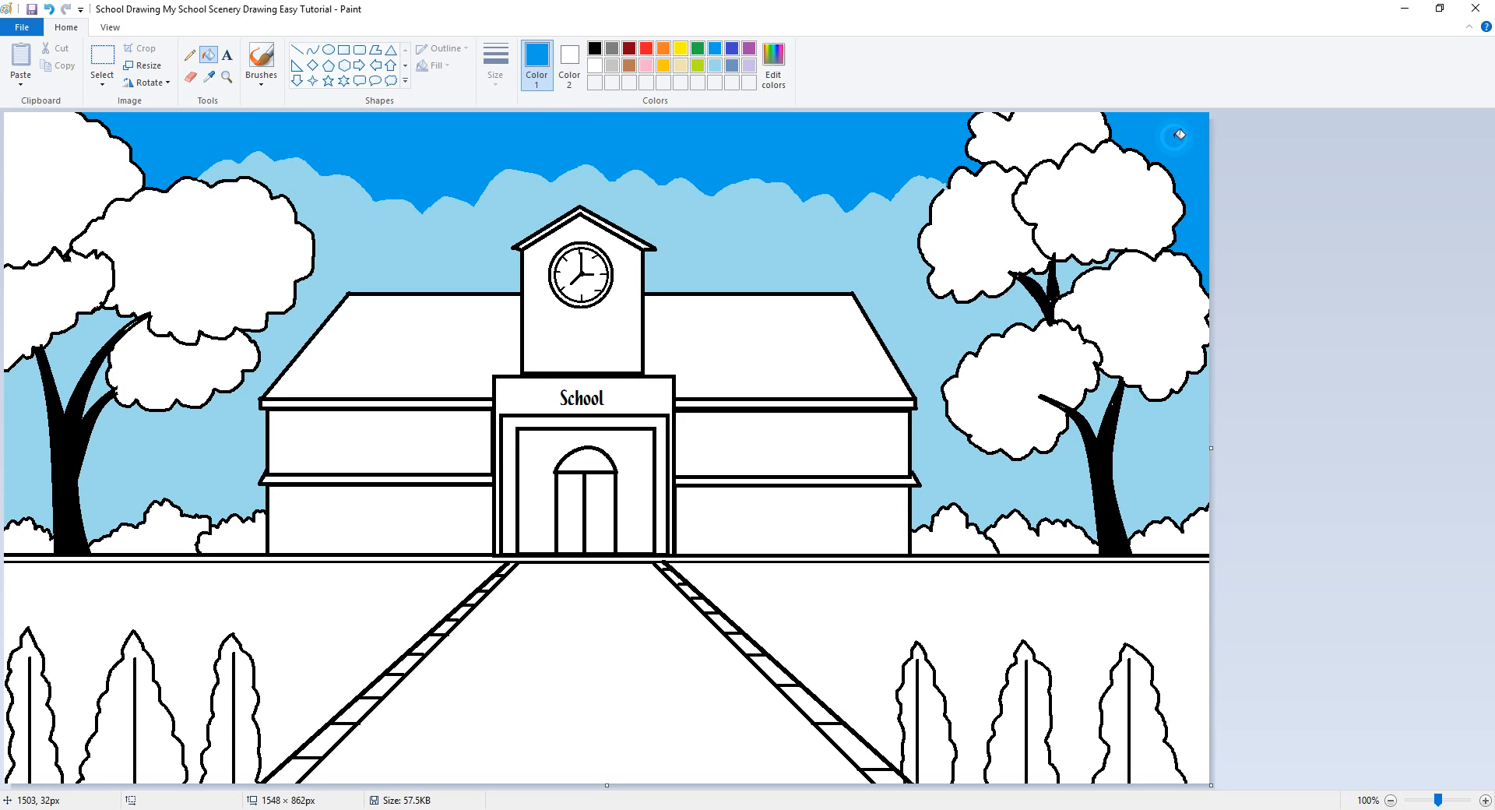
click(1009, 111)
- Fill all four foliage clusters of the left tree with dark green
click(697, 49)
click(187, 378)
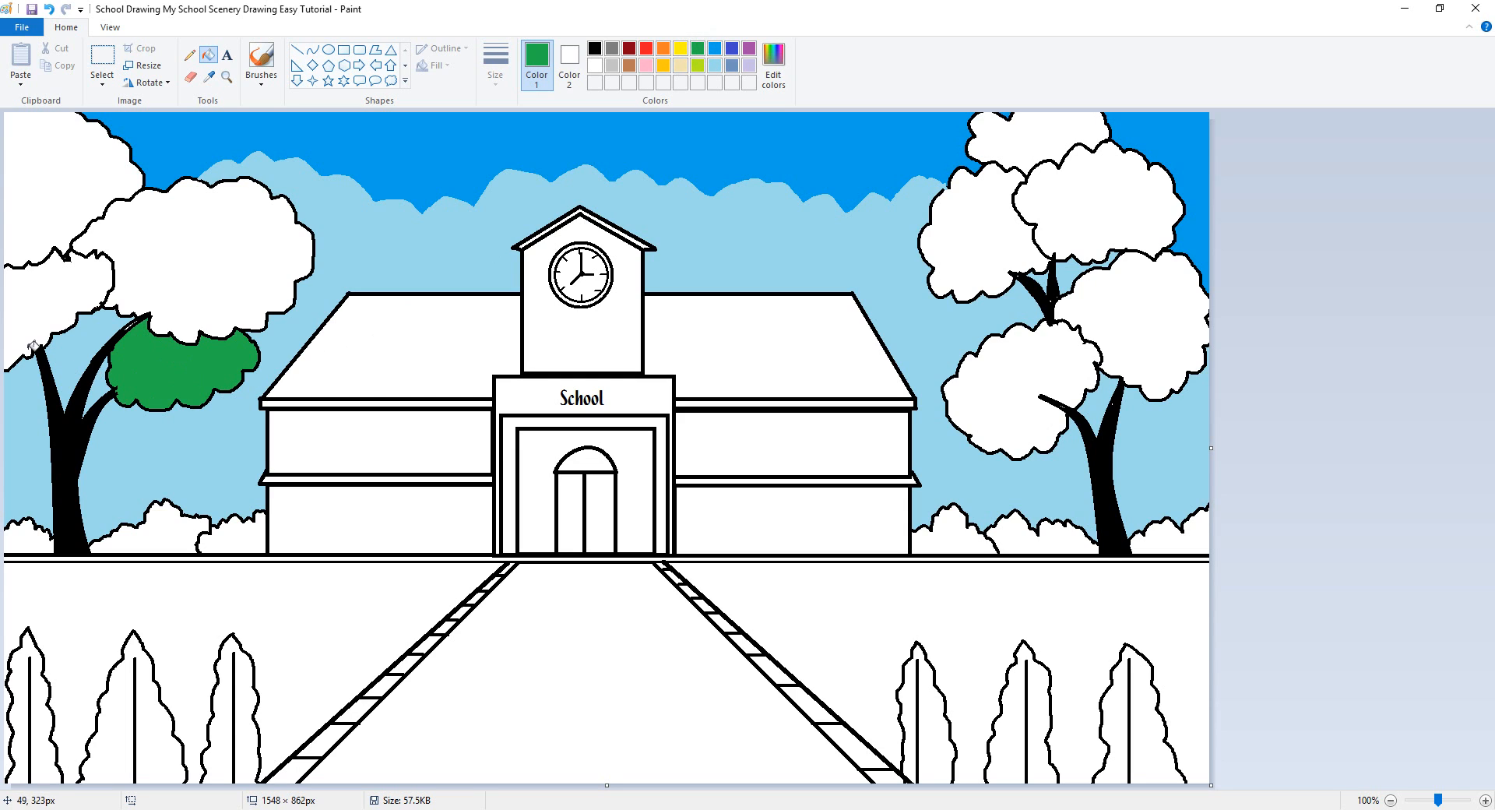
click(17, 317)
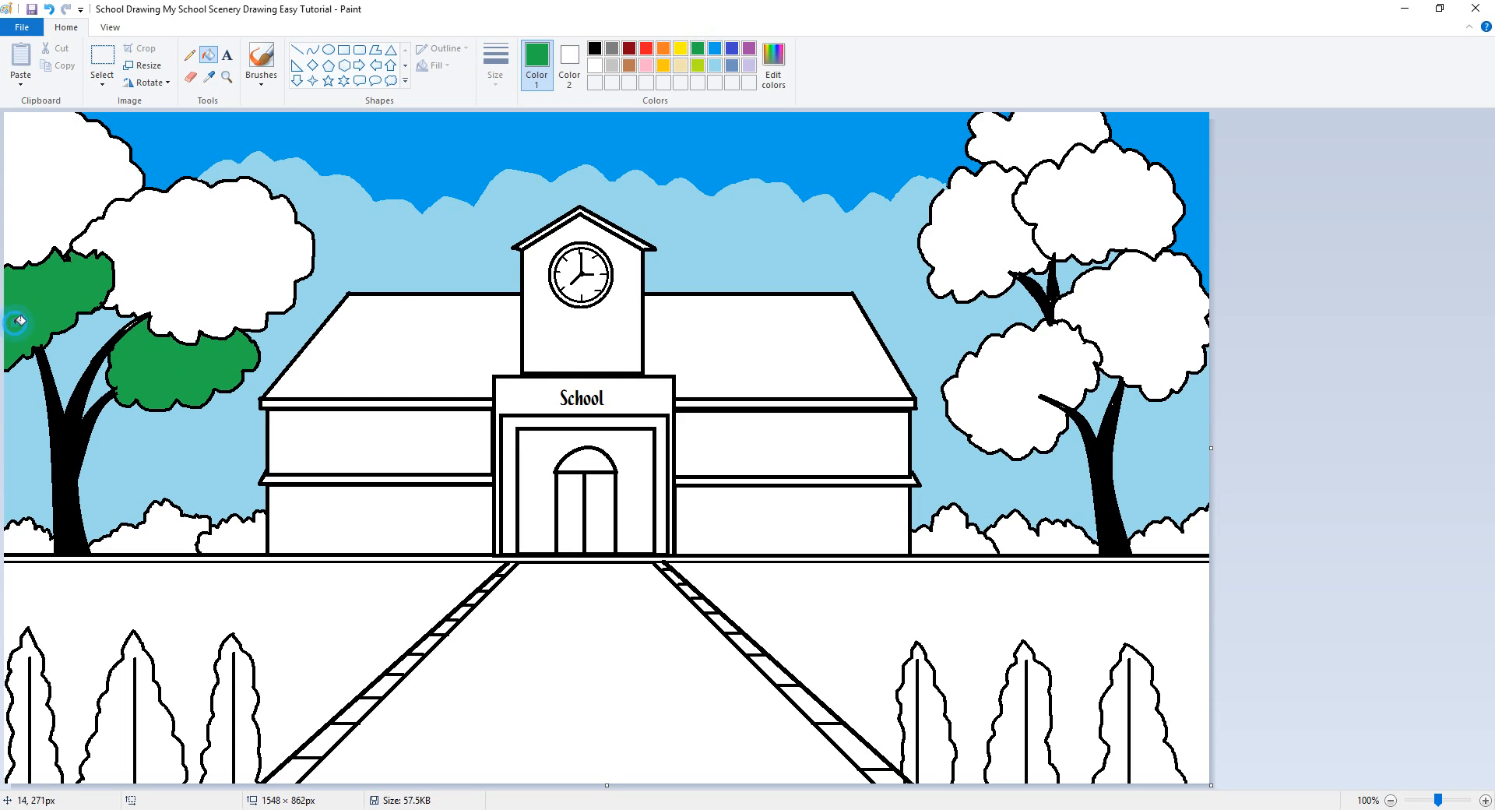
click(697, 66)
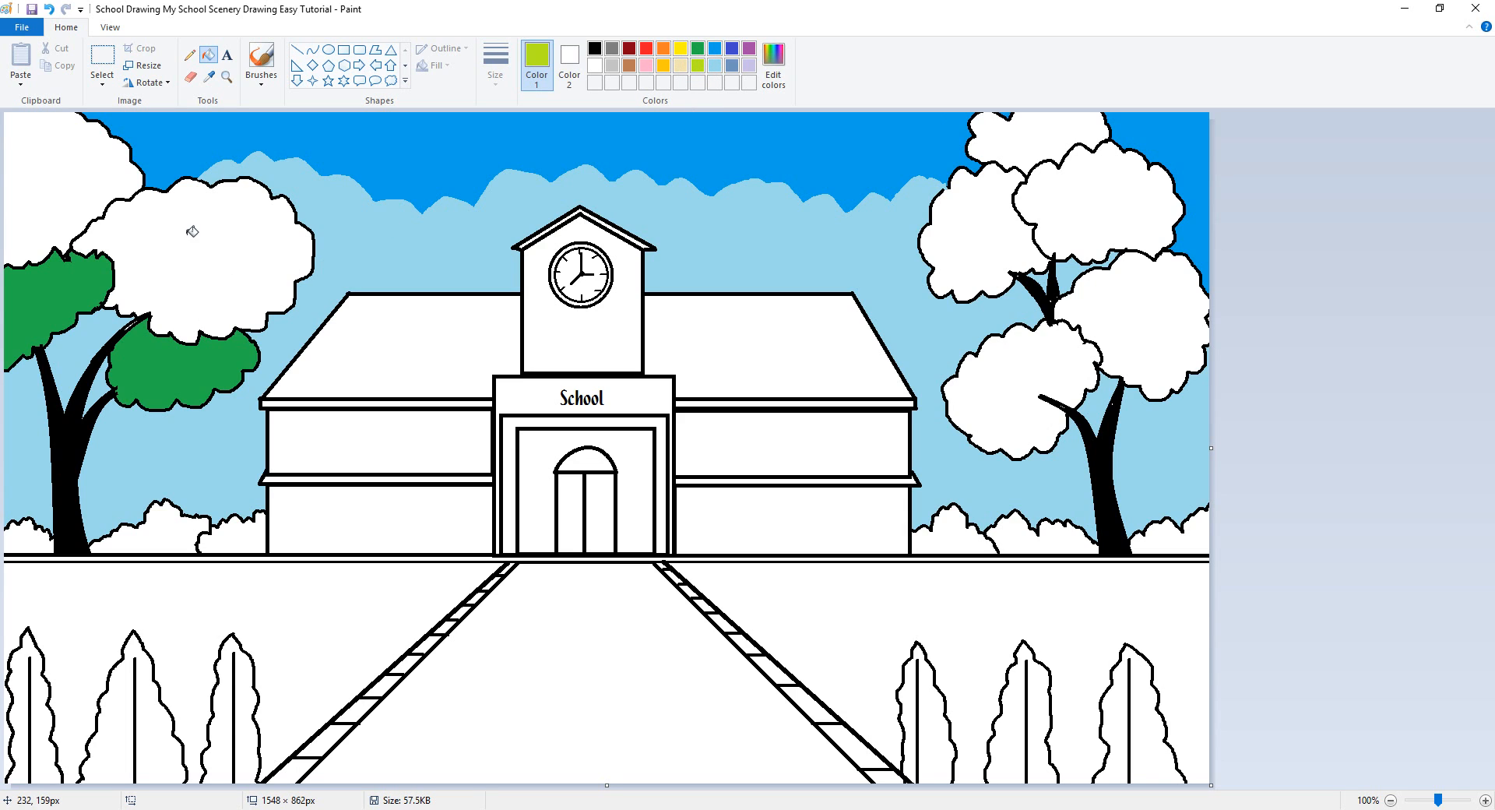
click(697, 48)
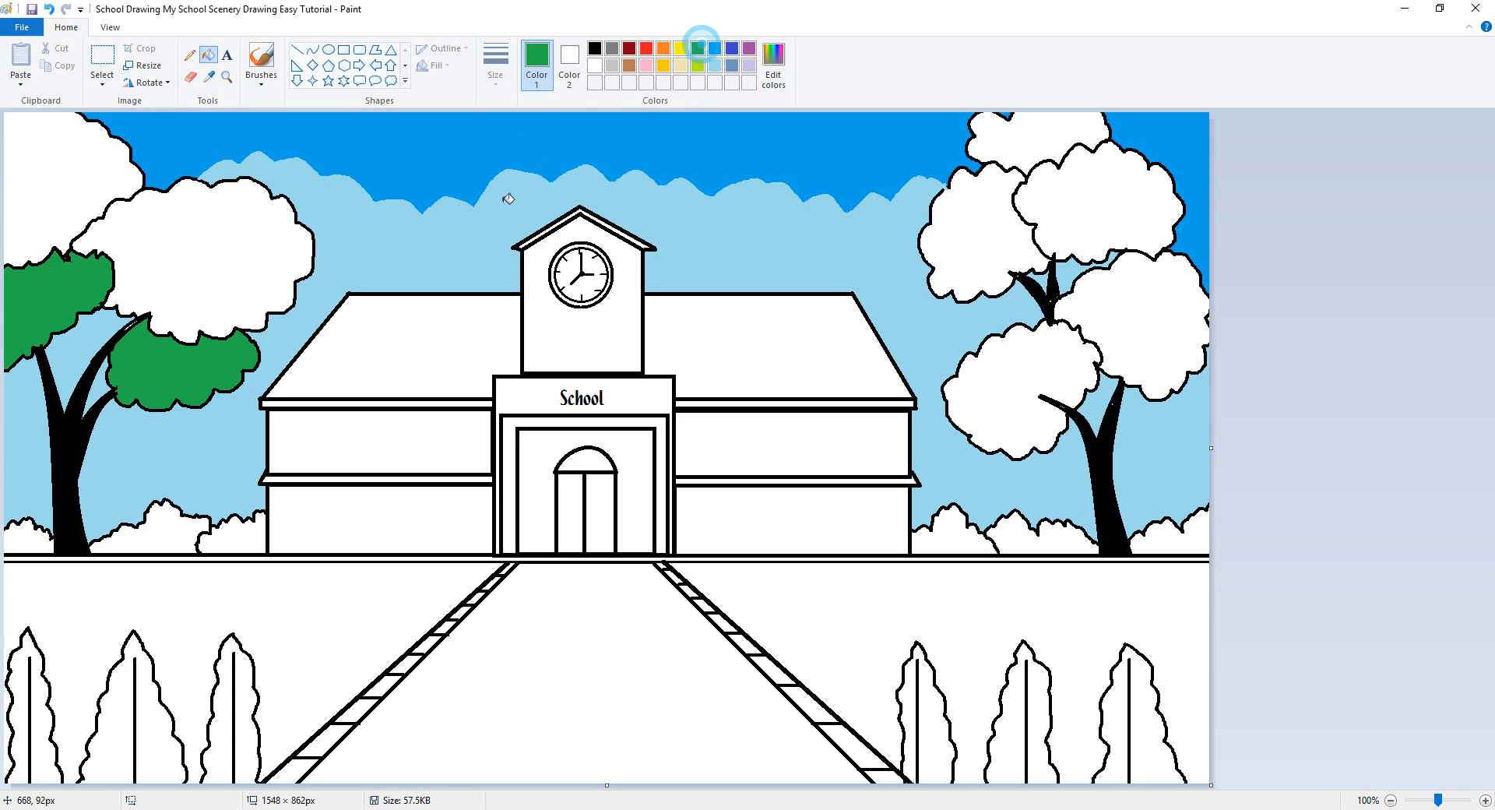
click(226, 238)
click(41, 171)
- Fill all five foliage clusters of the right tree with dark green
click(1000, 139)
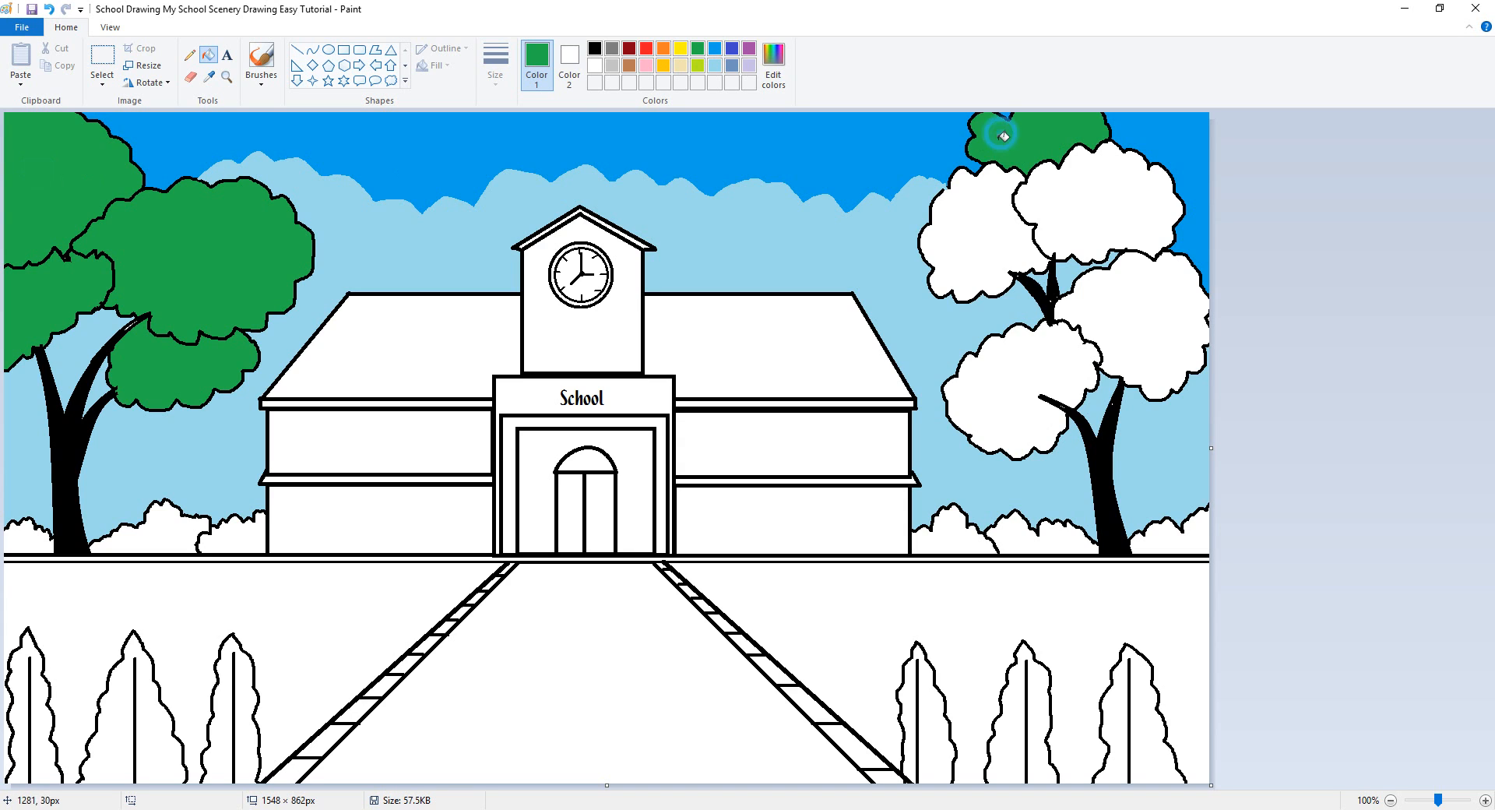
click(985, 200)
click(1115, 186)
click(1176, 314)
click(1024, 370)
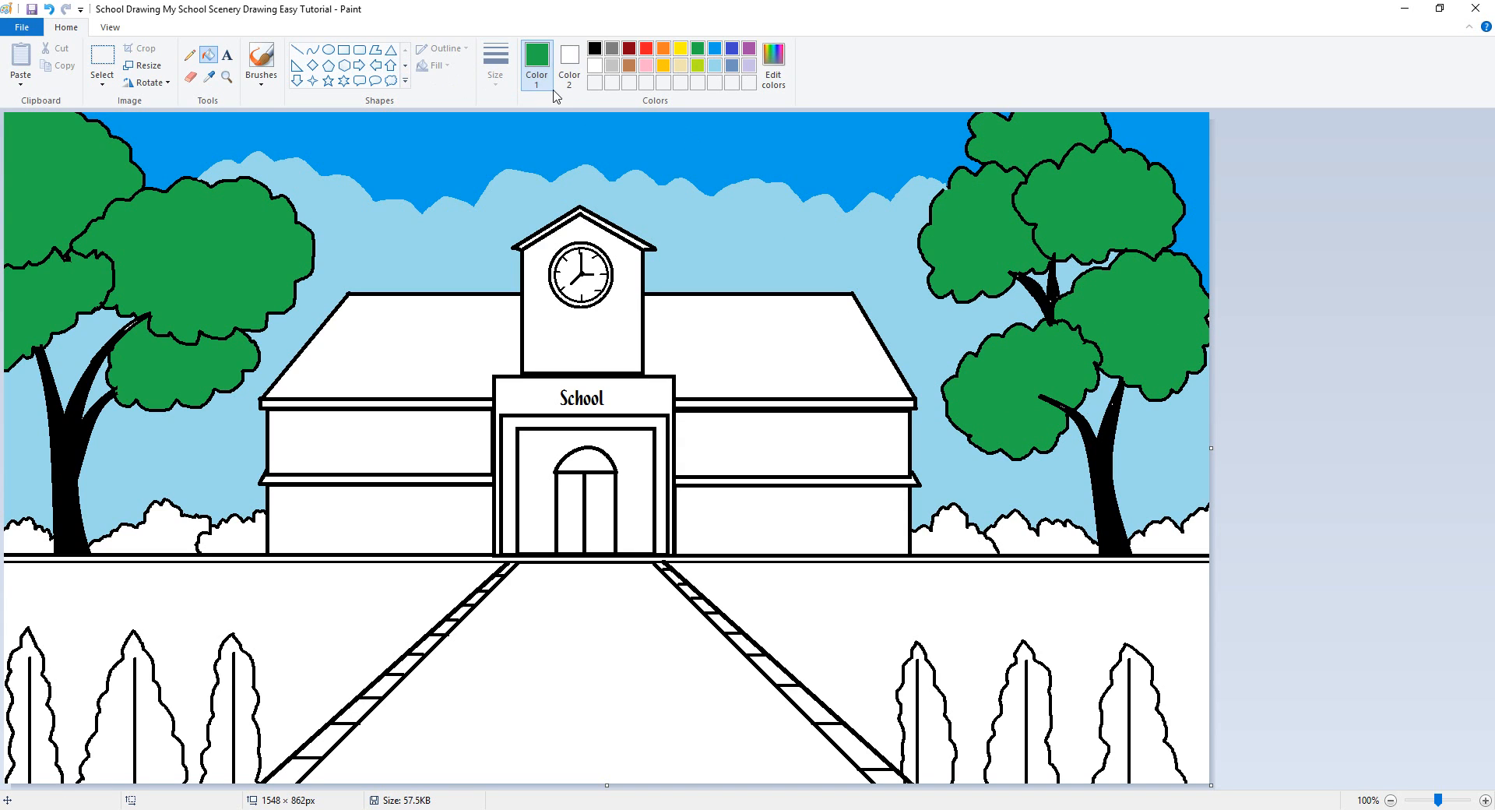
- Cover the branch overlapping the right tree's lowest foliage cluster using the Eraser with dark green as its color
click(193, 79)
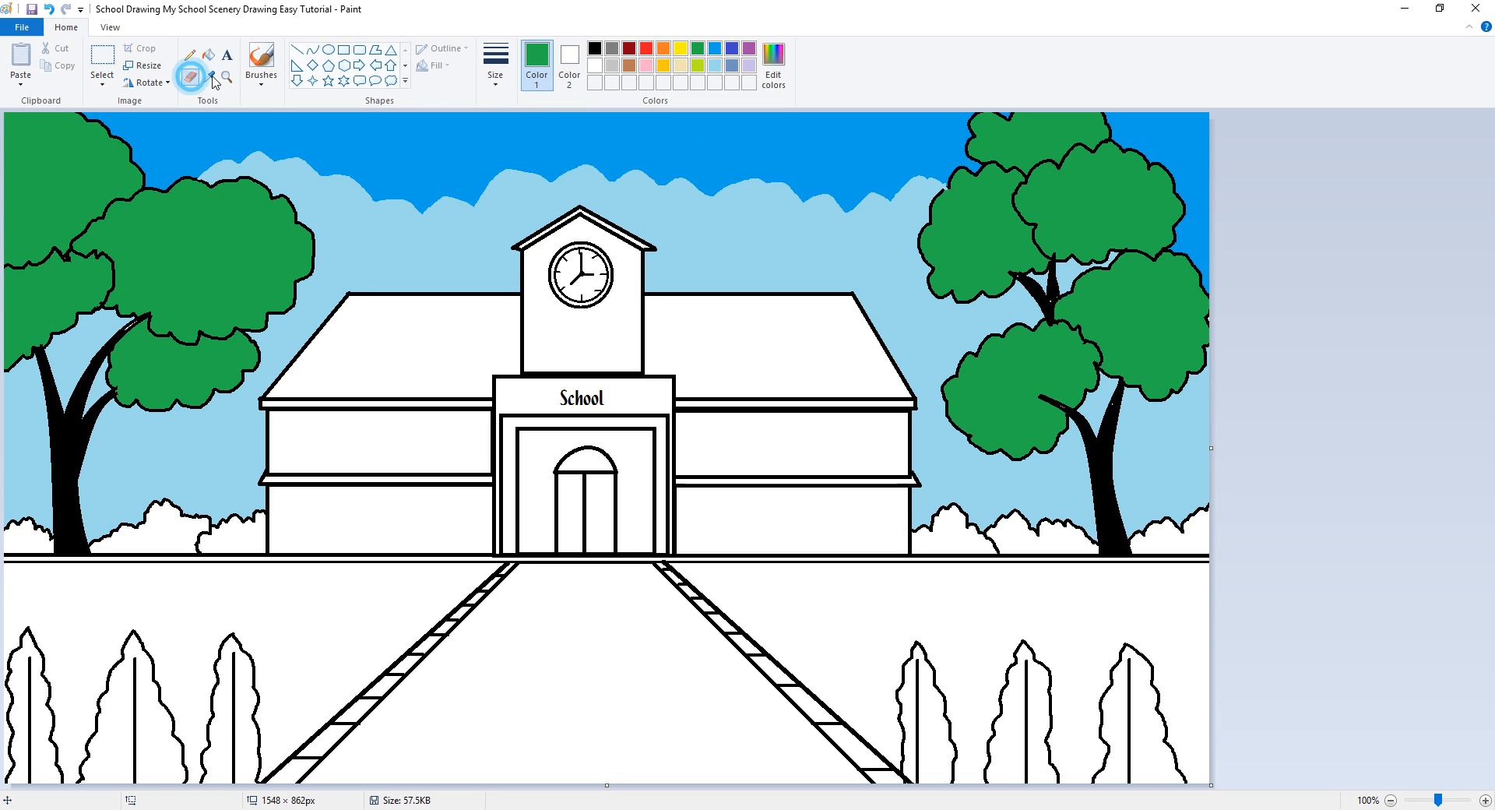
click(698, 49)
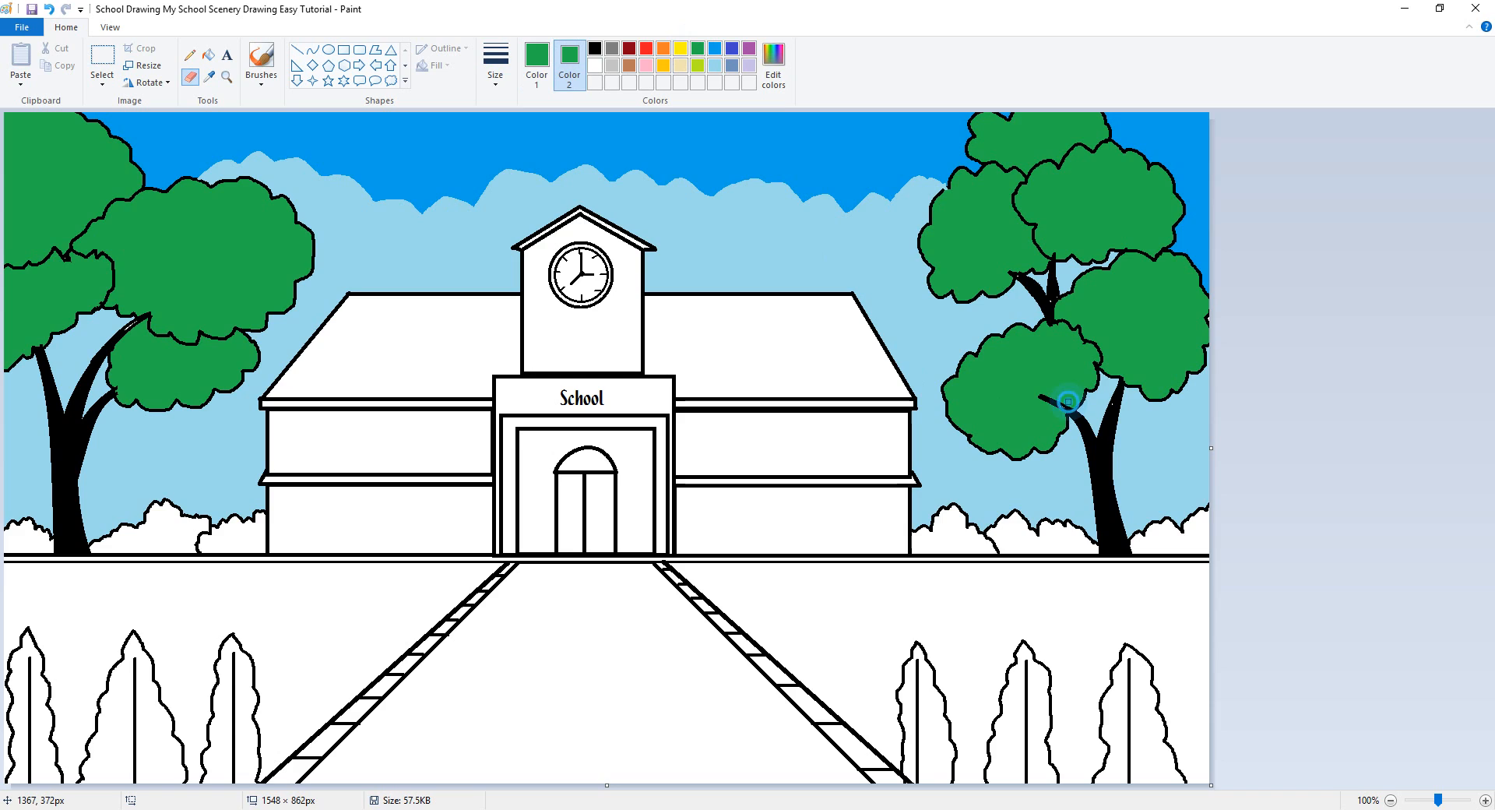
drag(1063, 408, 1049, 402)
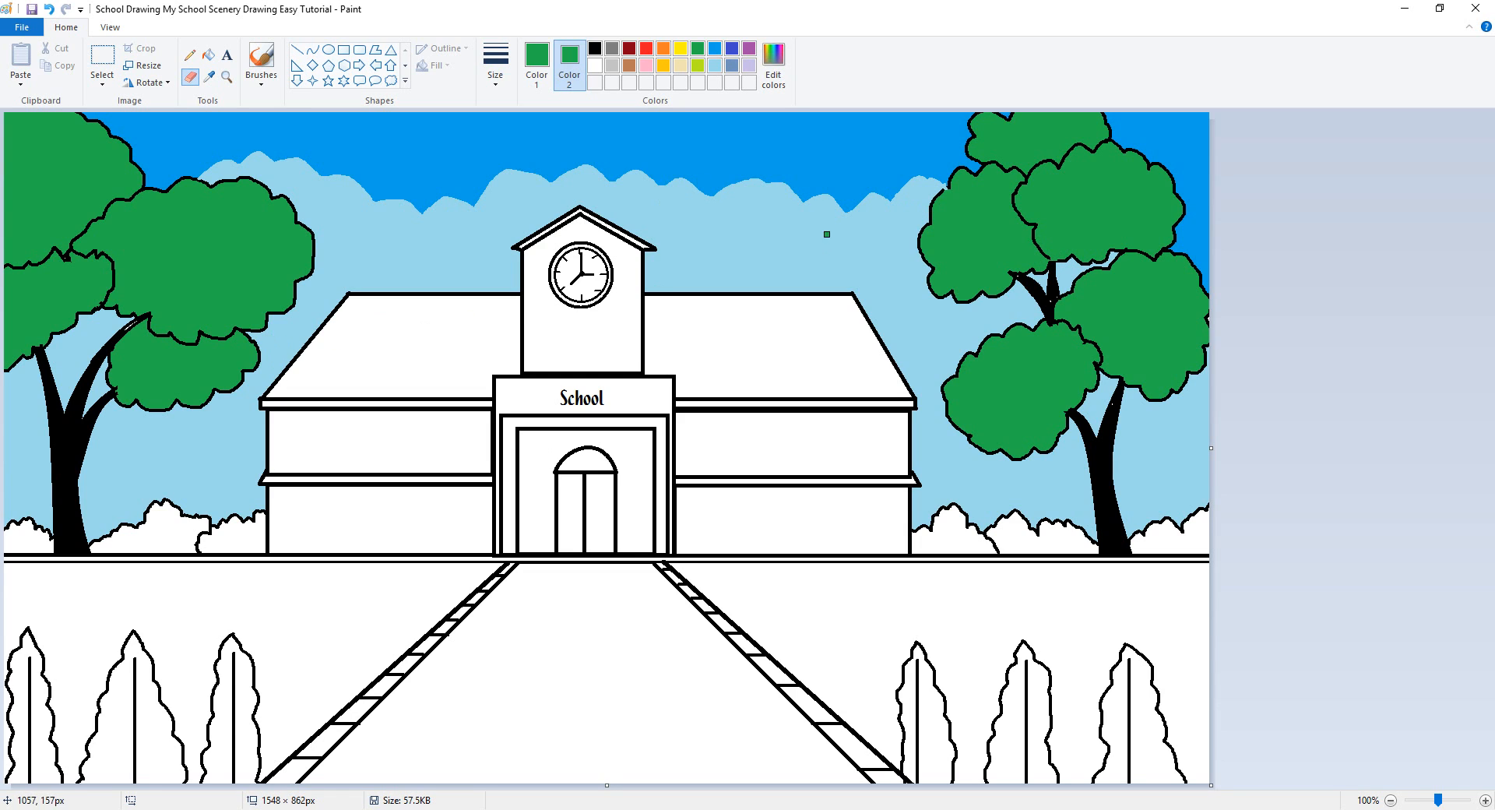
- Fill the three bushes left of the school with lime green
click(697, 64)
click(208, 55)
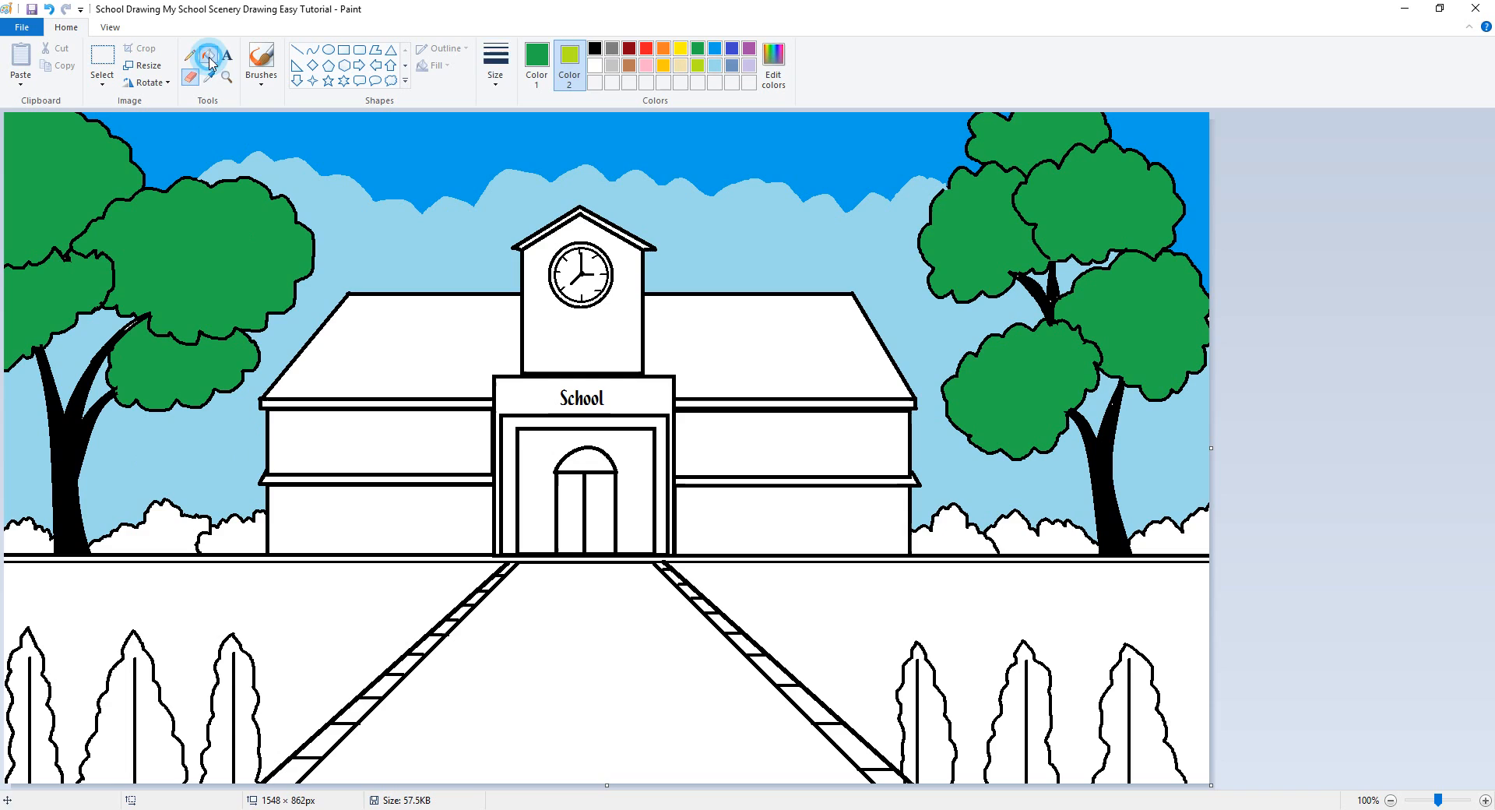
click(32, 533)
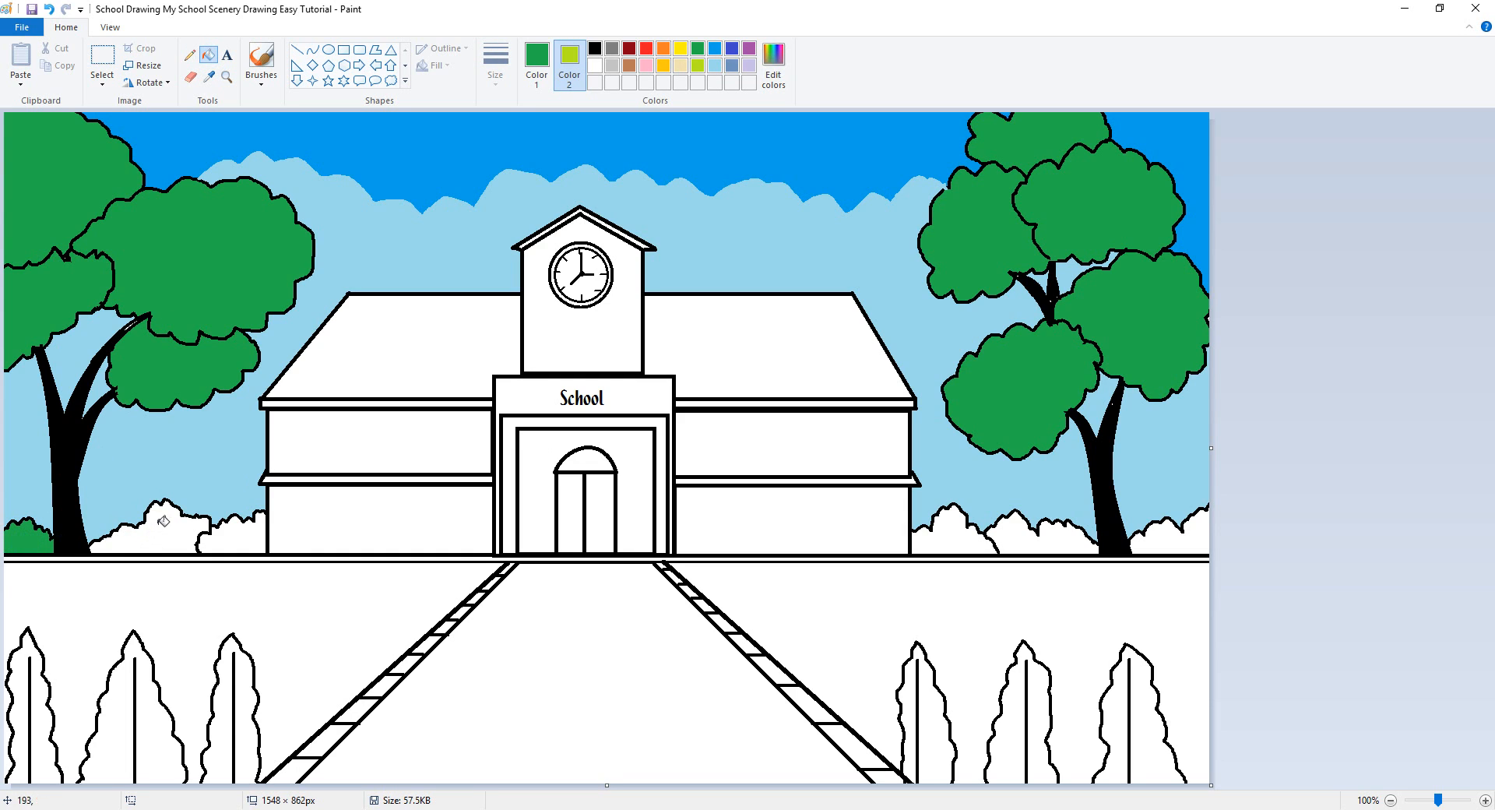
key(ctrl+z)
click(537, 62)
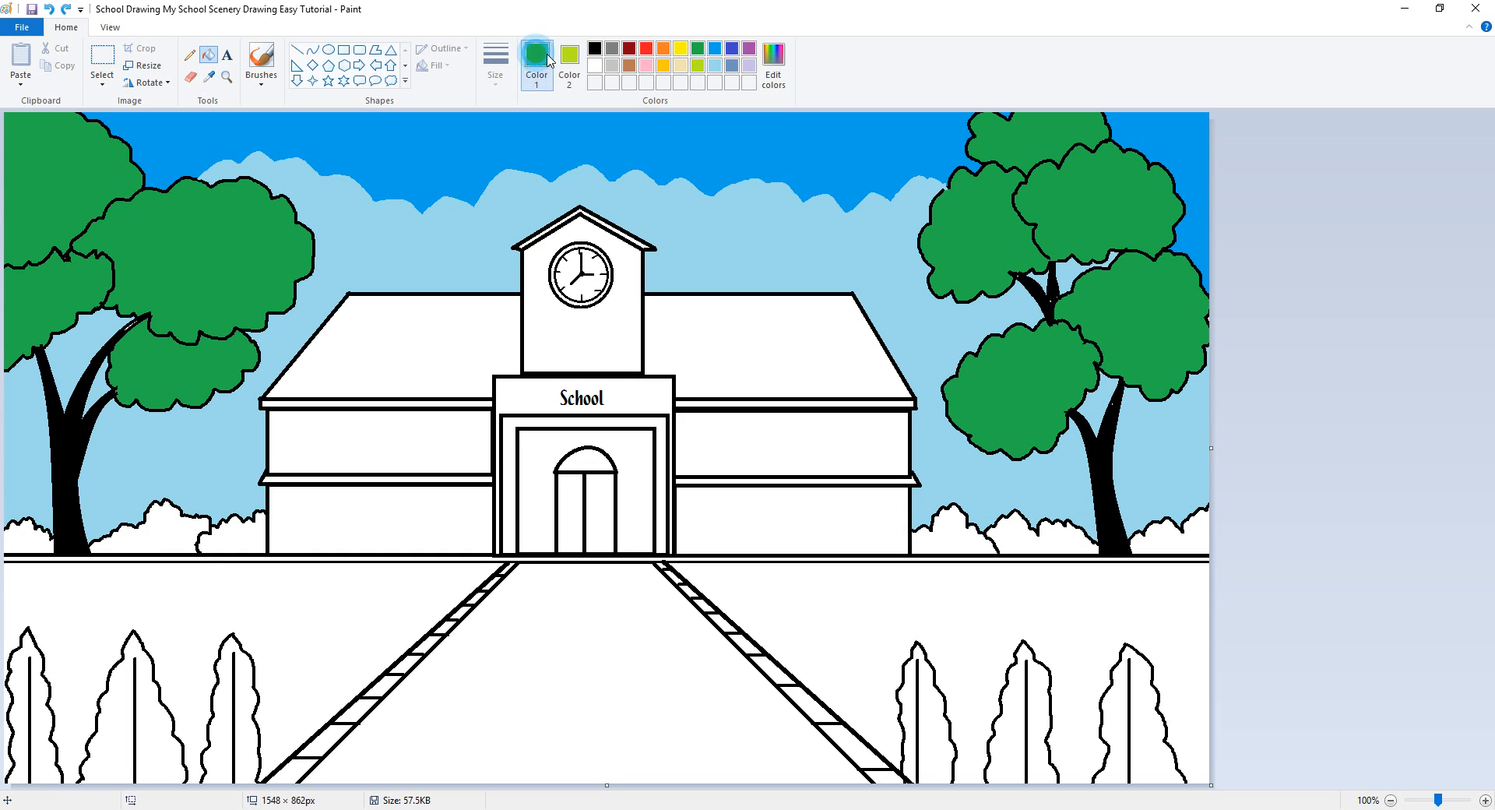
click(698, 65)
click(32, 546)
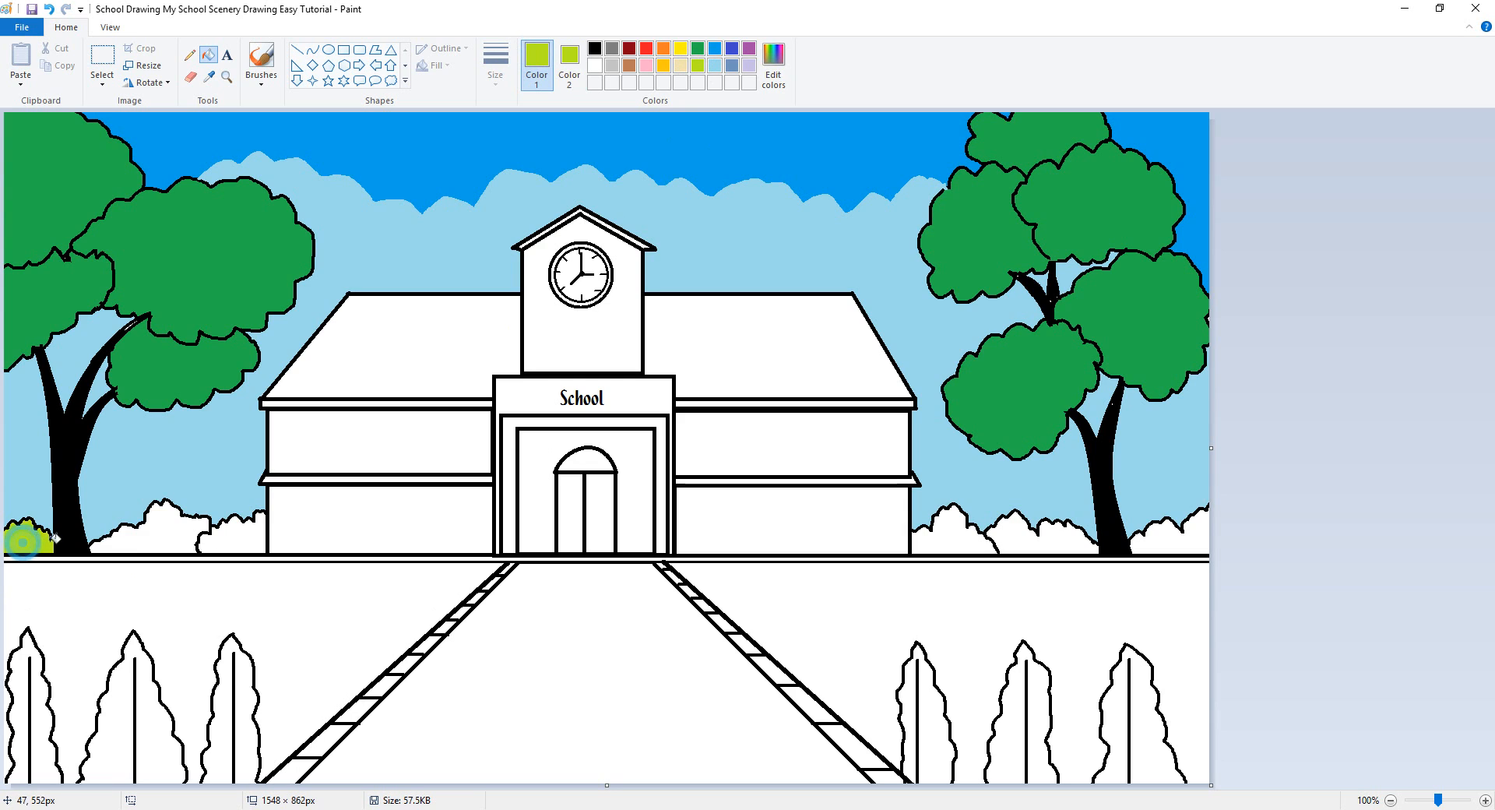
click(148, 531)
click(243, 533)
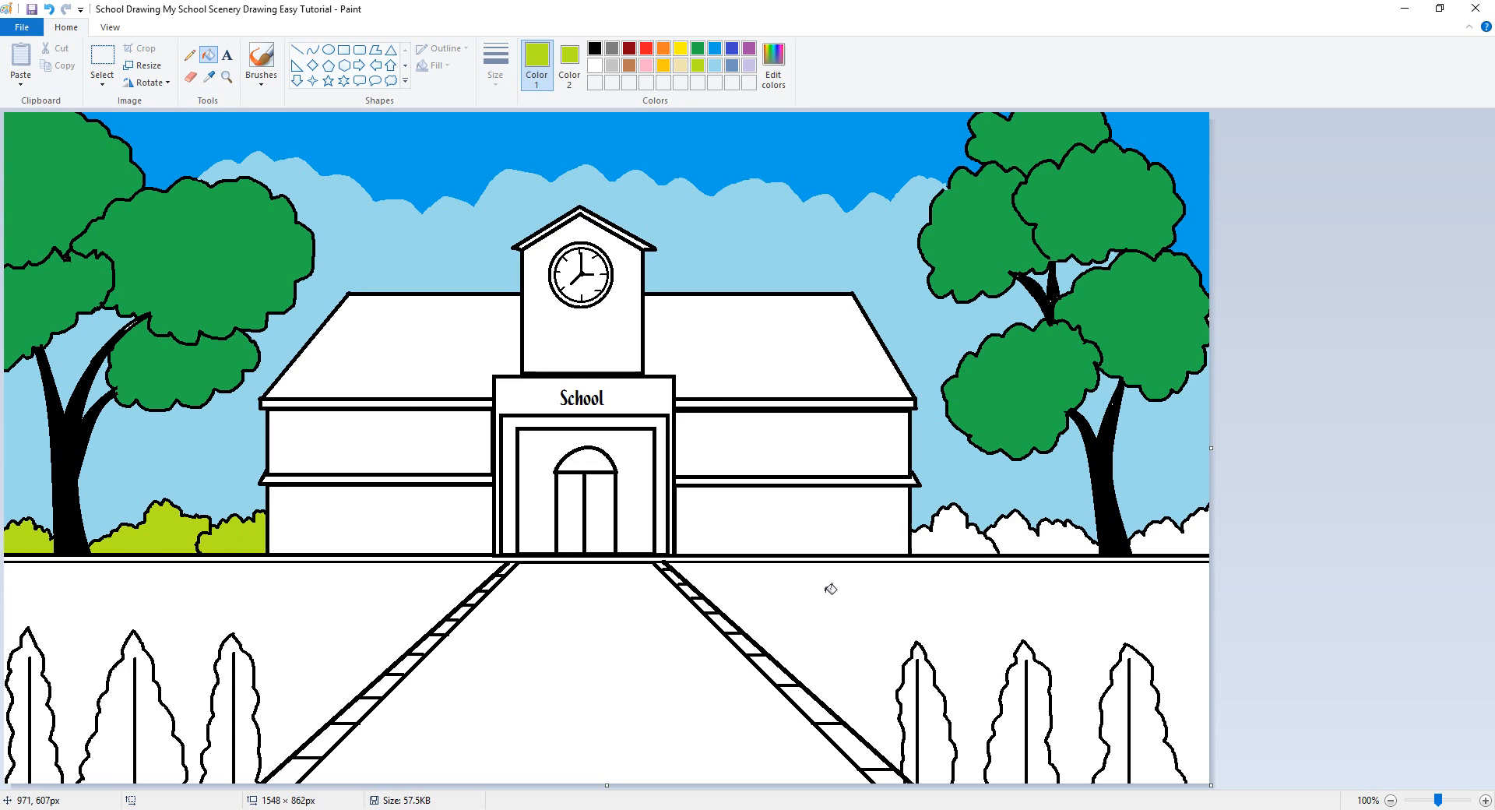
- Fill the three bushes right of the school with lime green and the thin ground strip beneath the building with dark gray
click(950, 546)
click(1028, 539)
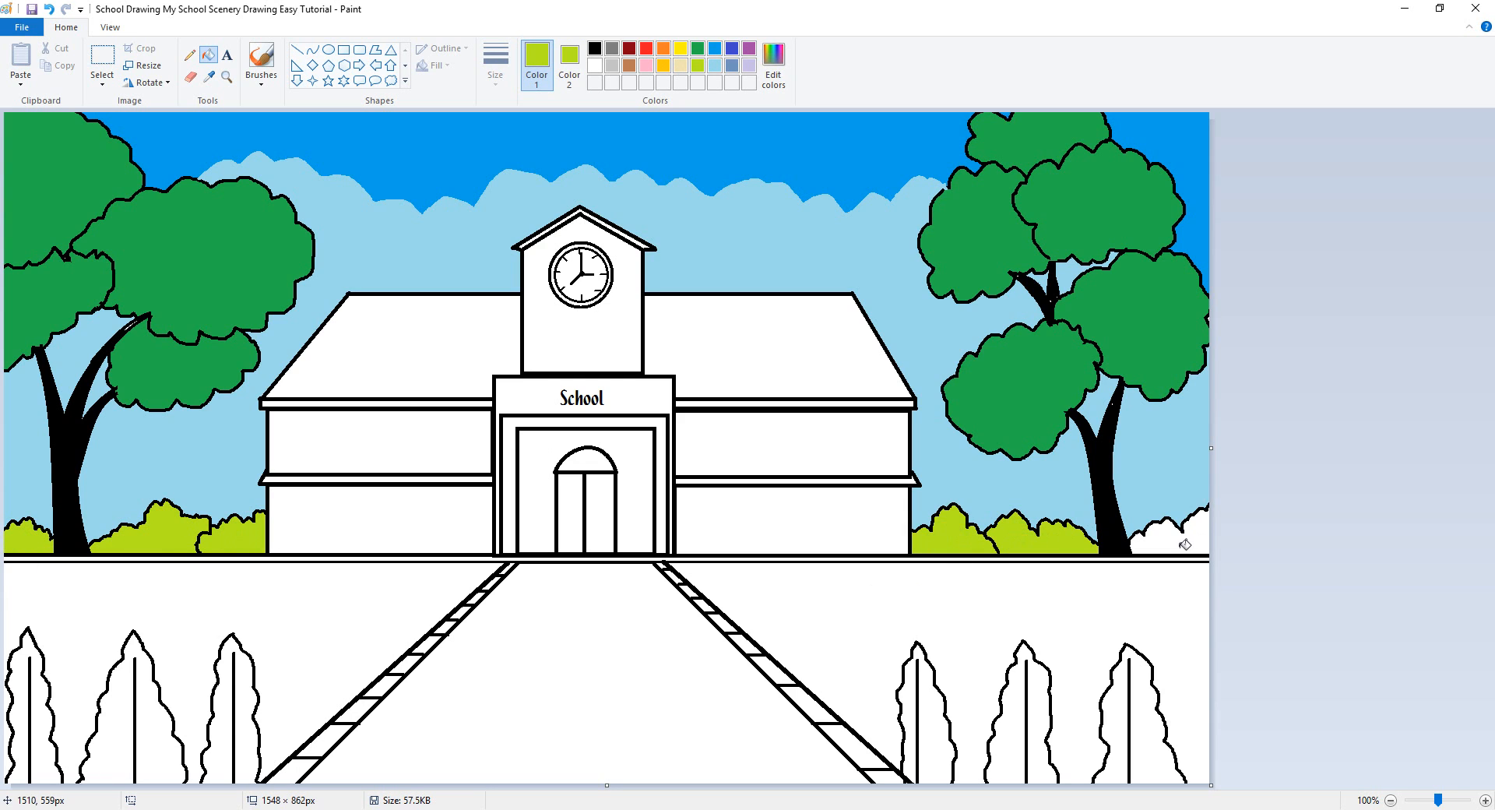
click(1183, 545)
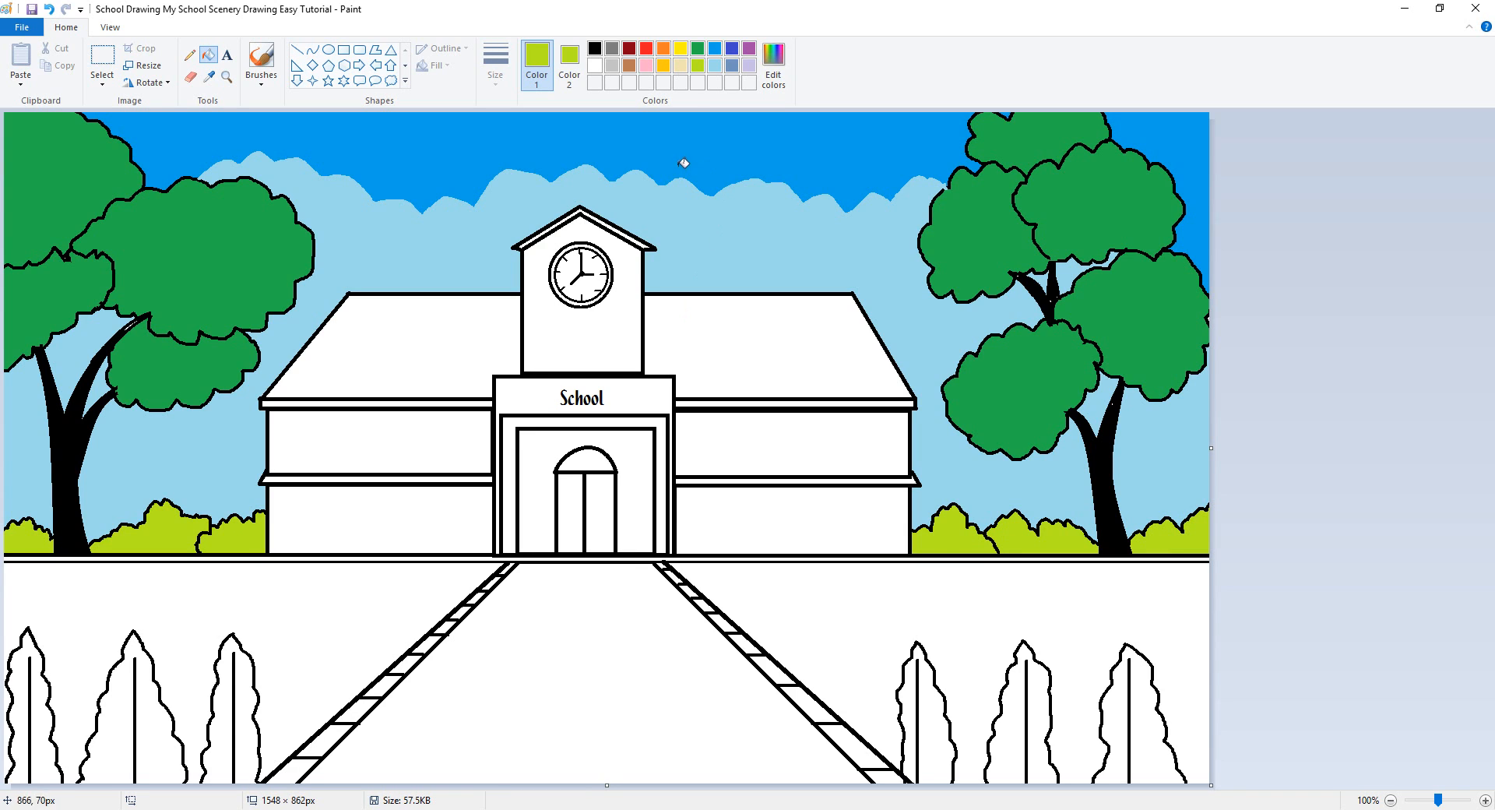
click(612, 48)
click(377, 558)
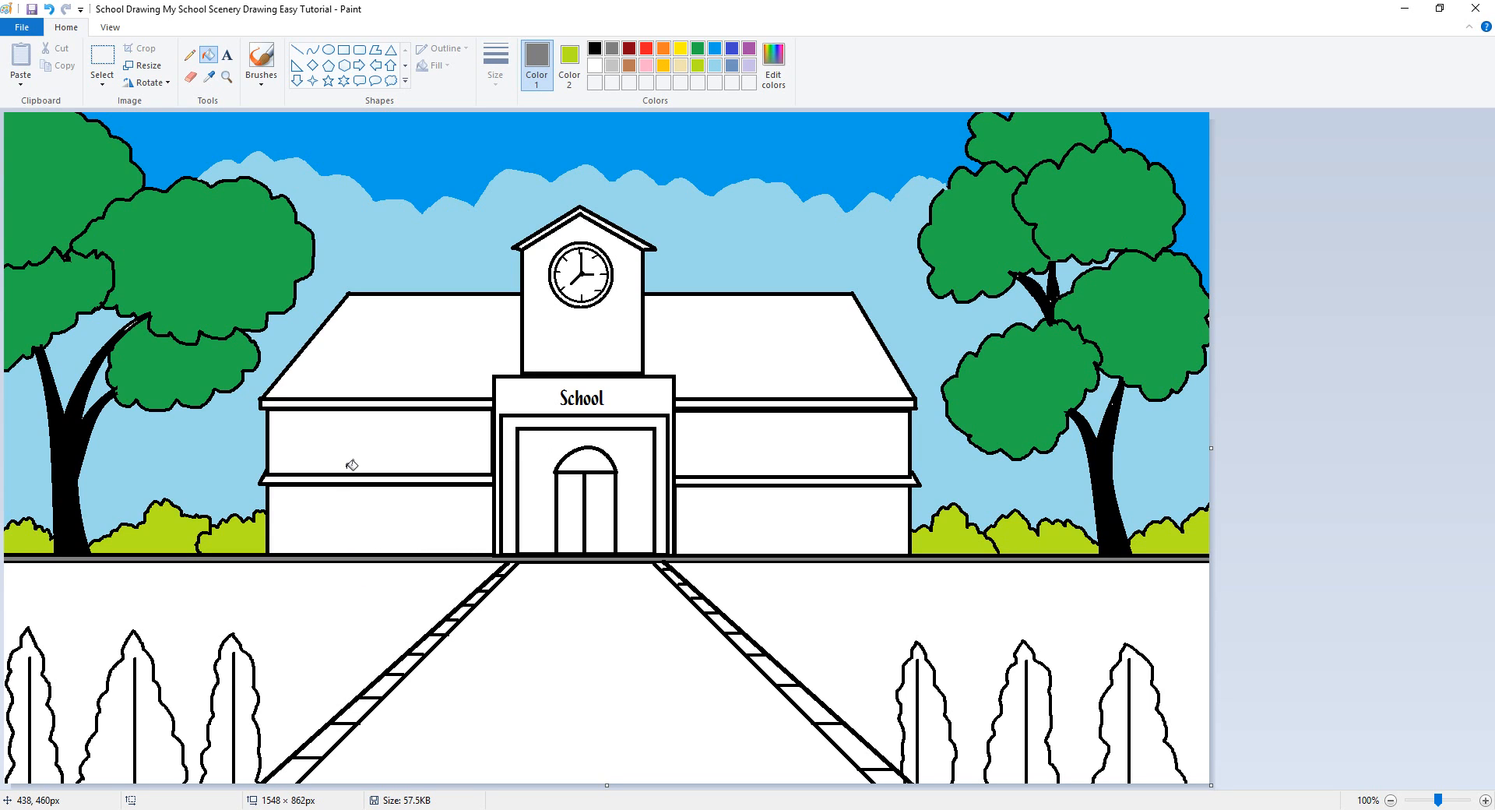
- Draw a 141 × 38 px window rectangle on the right wing's lower floor with a black outline and solid light-blue fill
click(595, 50)
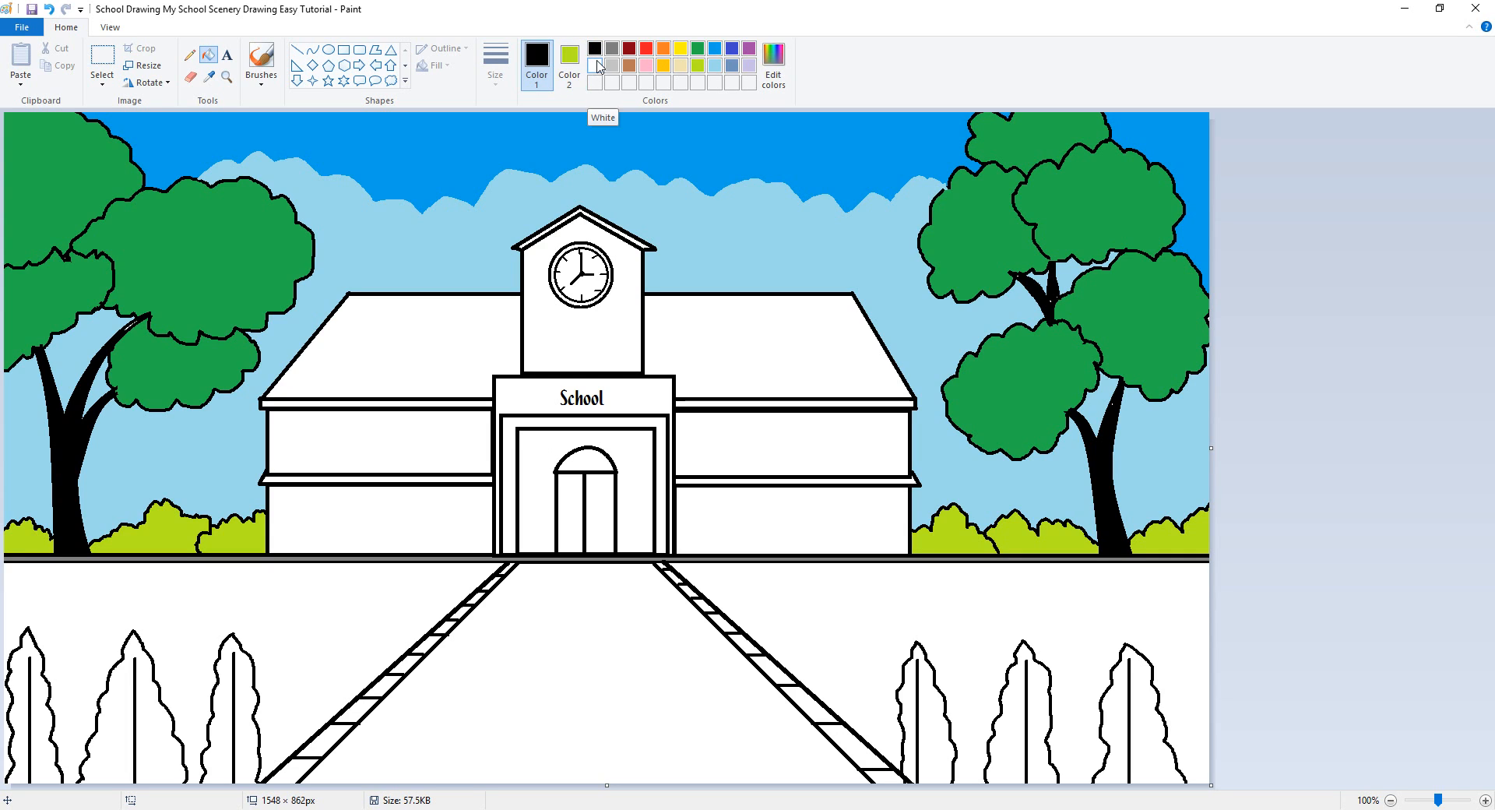
click(715, 72)
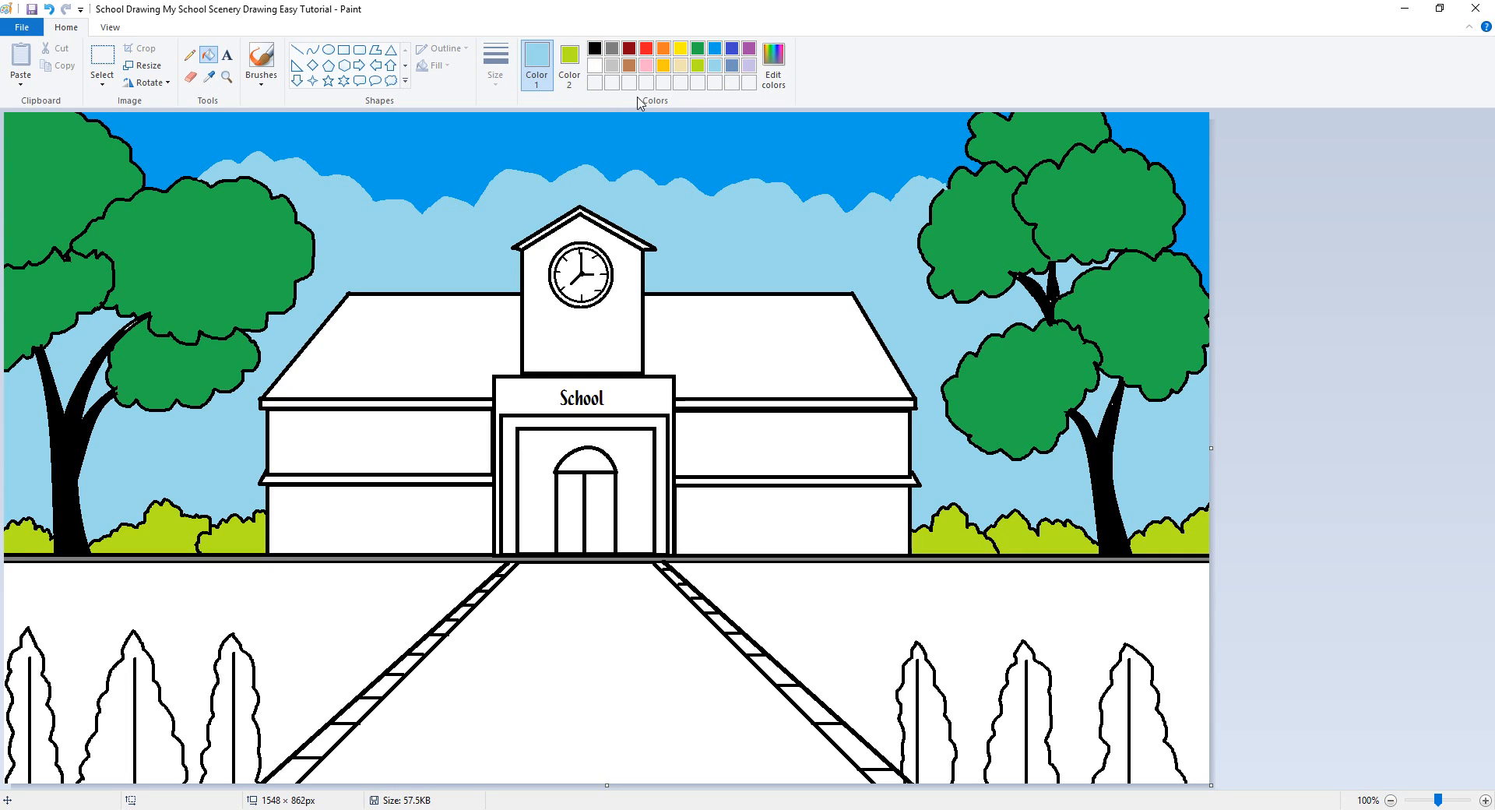
click(569, 58)
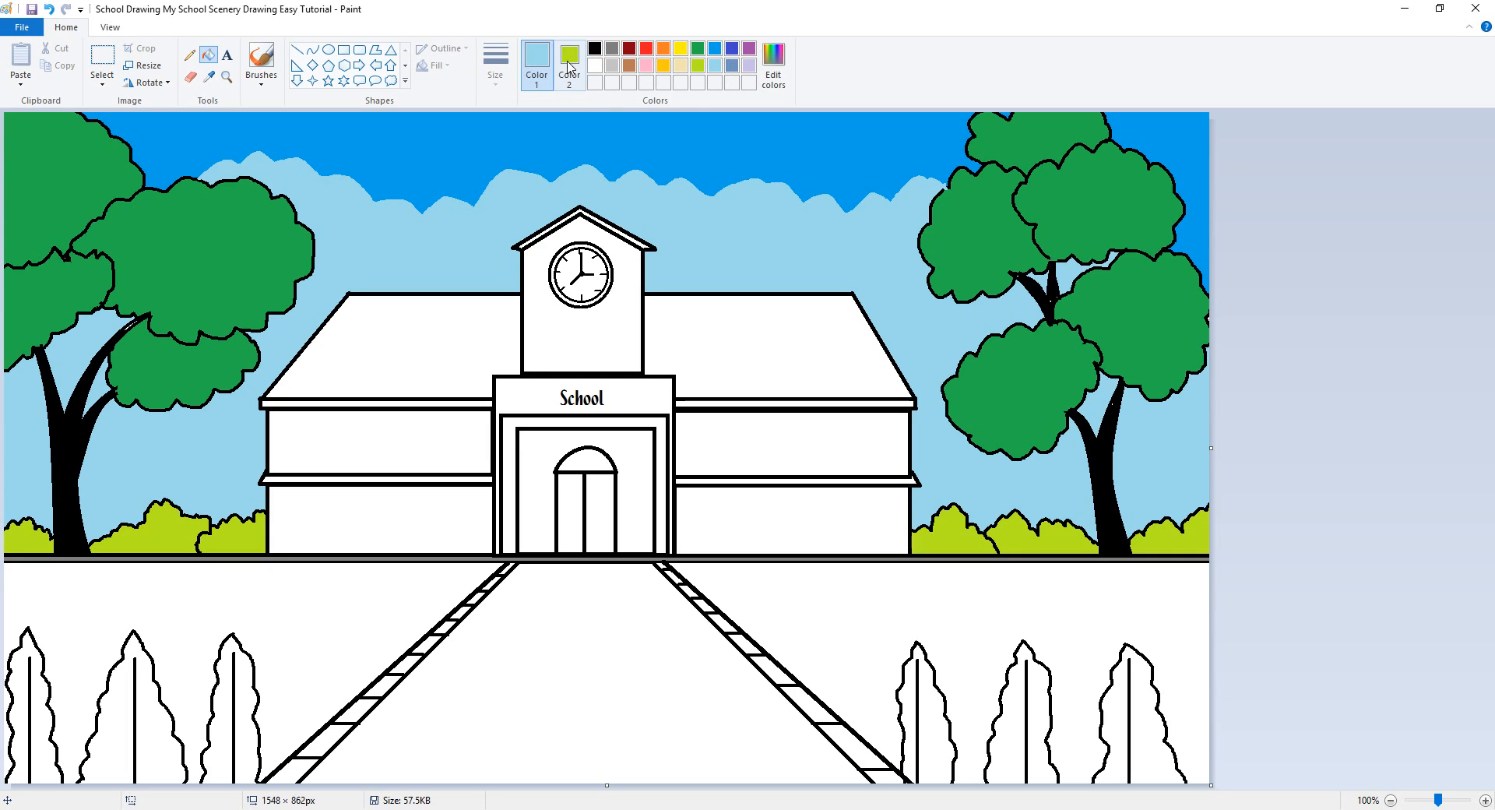
click(715, 65)
click(536, 68)
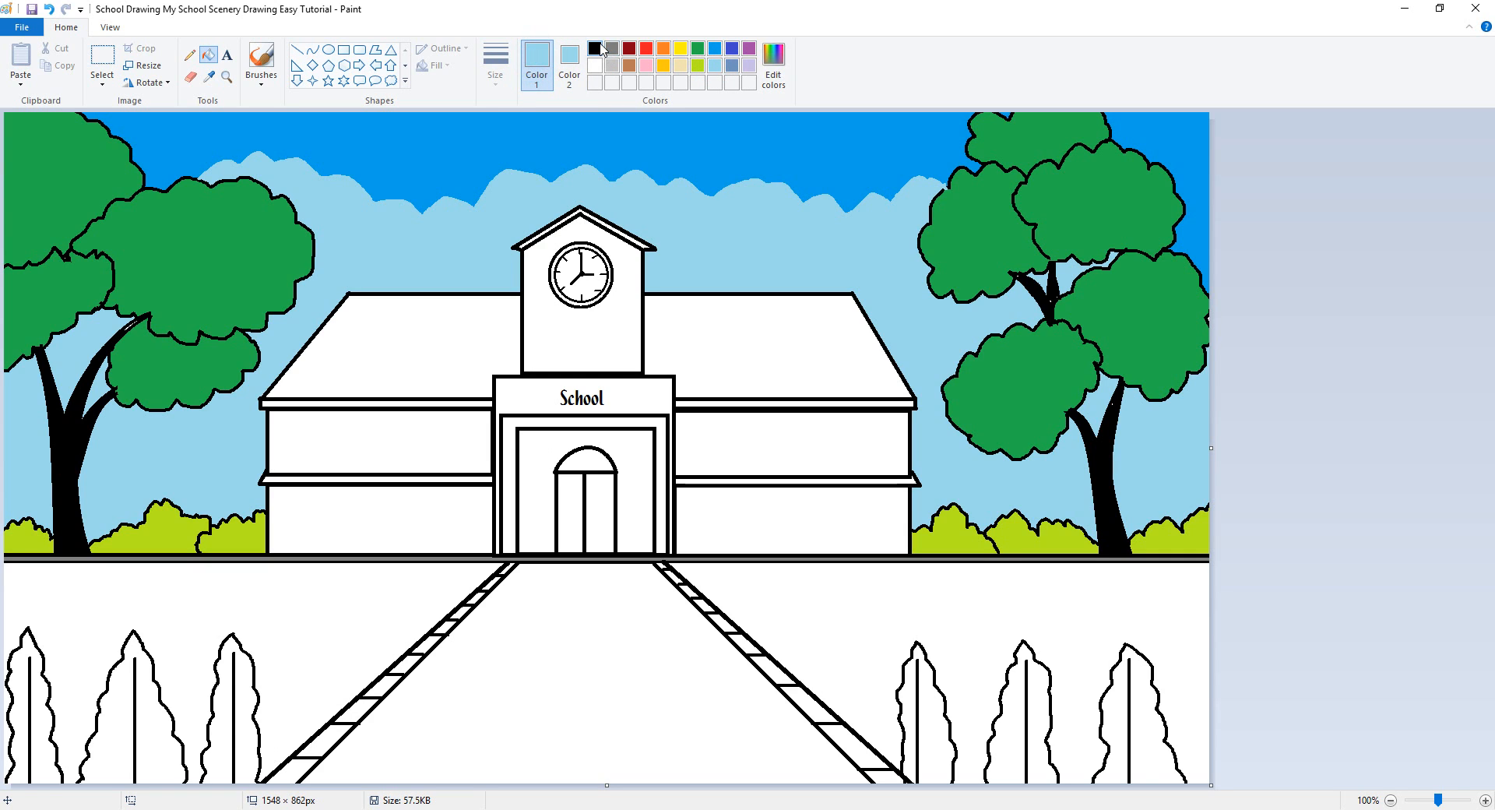
click(595, 48)
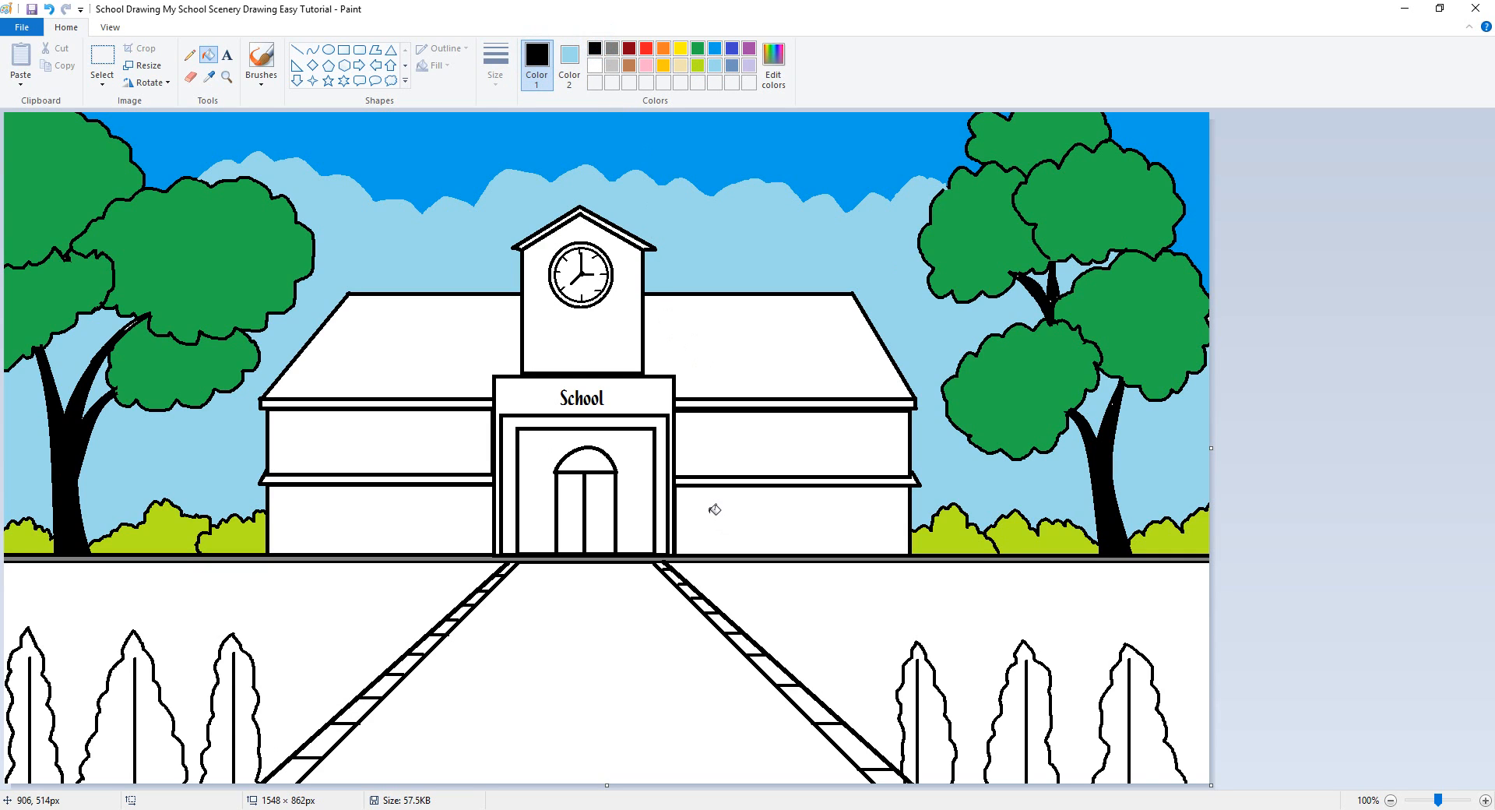
click(344, 49)
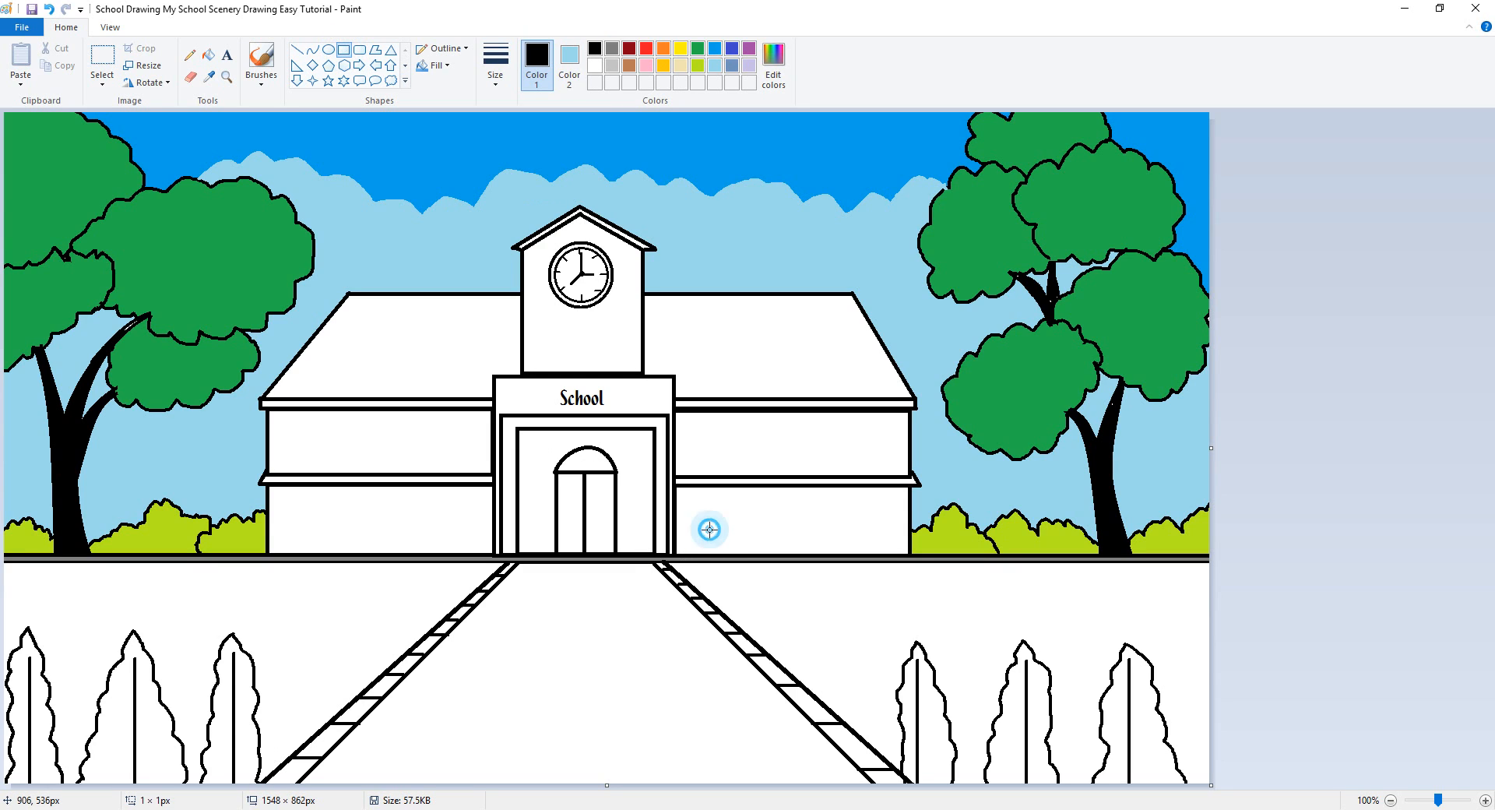
drag(708, 530, 771, 506)
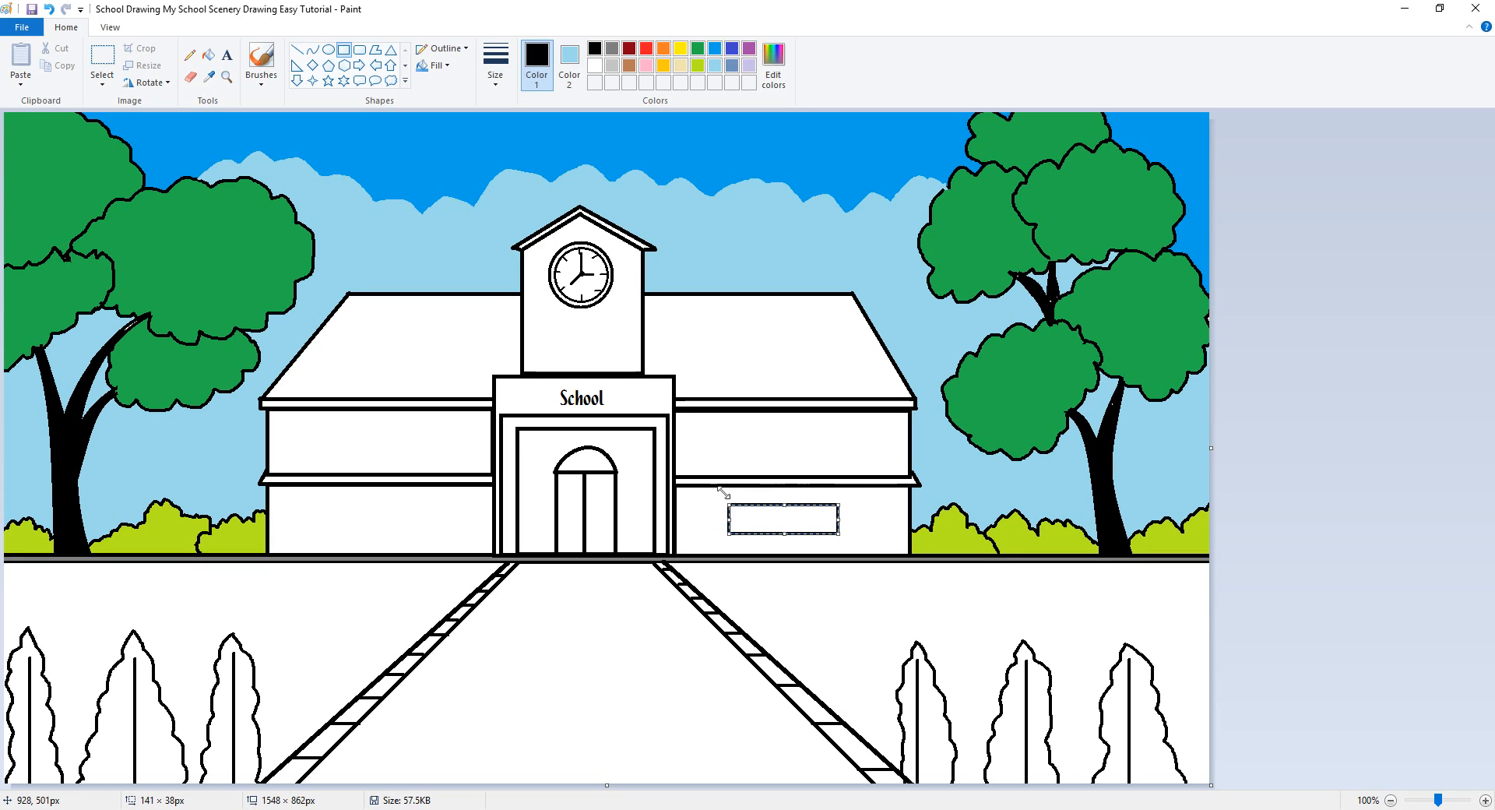
click(447, 67)
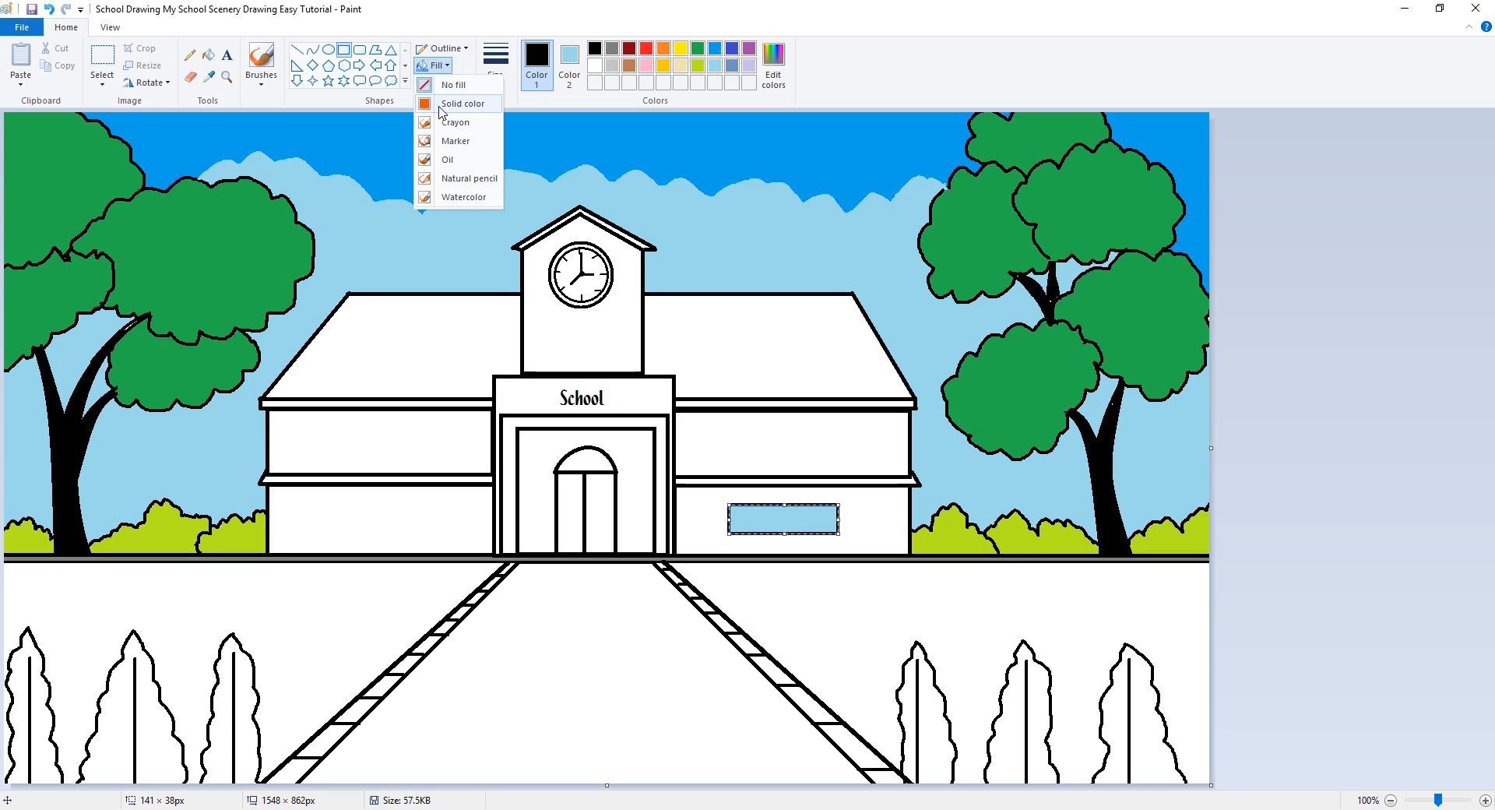
click(438, 104)
click(1324, 431)
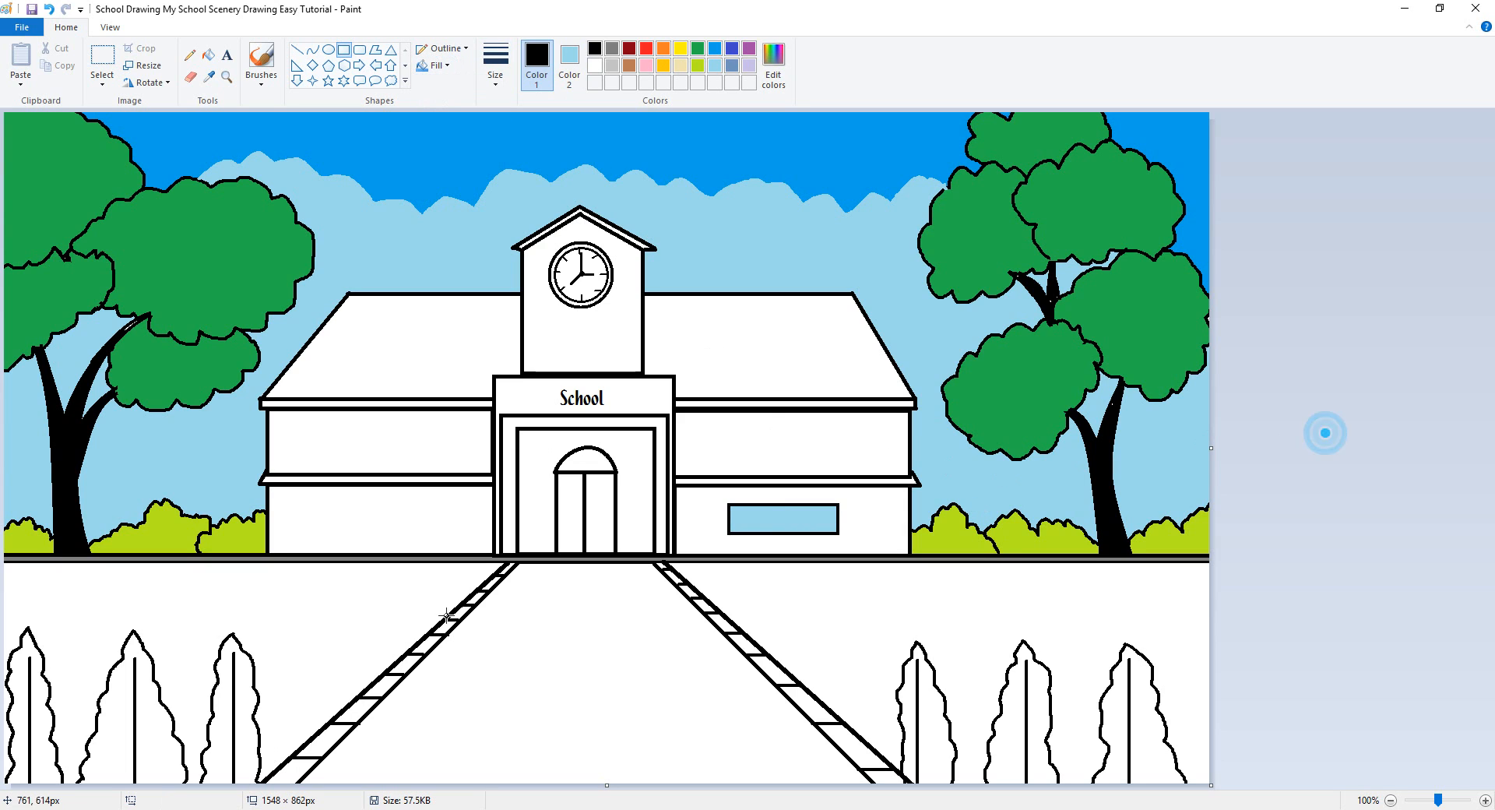
- Draw light-blue window rectangles on the left wing's lower (159 × 40 px) and upper (159 × 42 px) floors and the right wing's upper floor (145 × 37 px)
drag(314, 526, 379, 530)
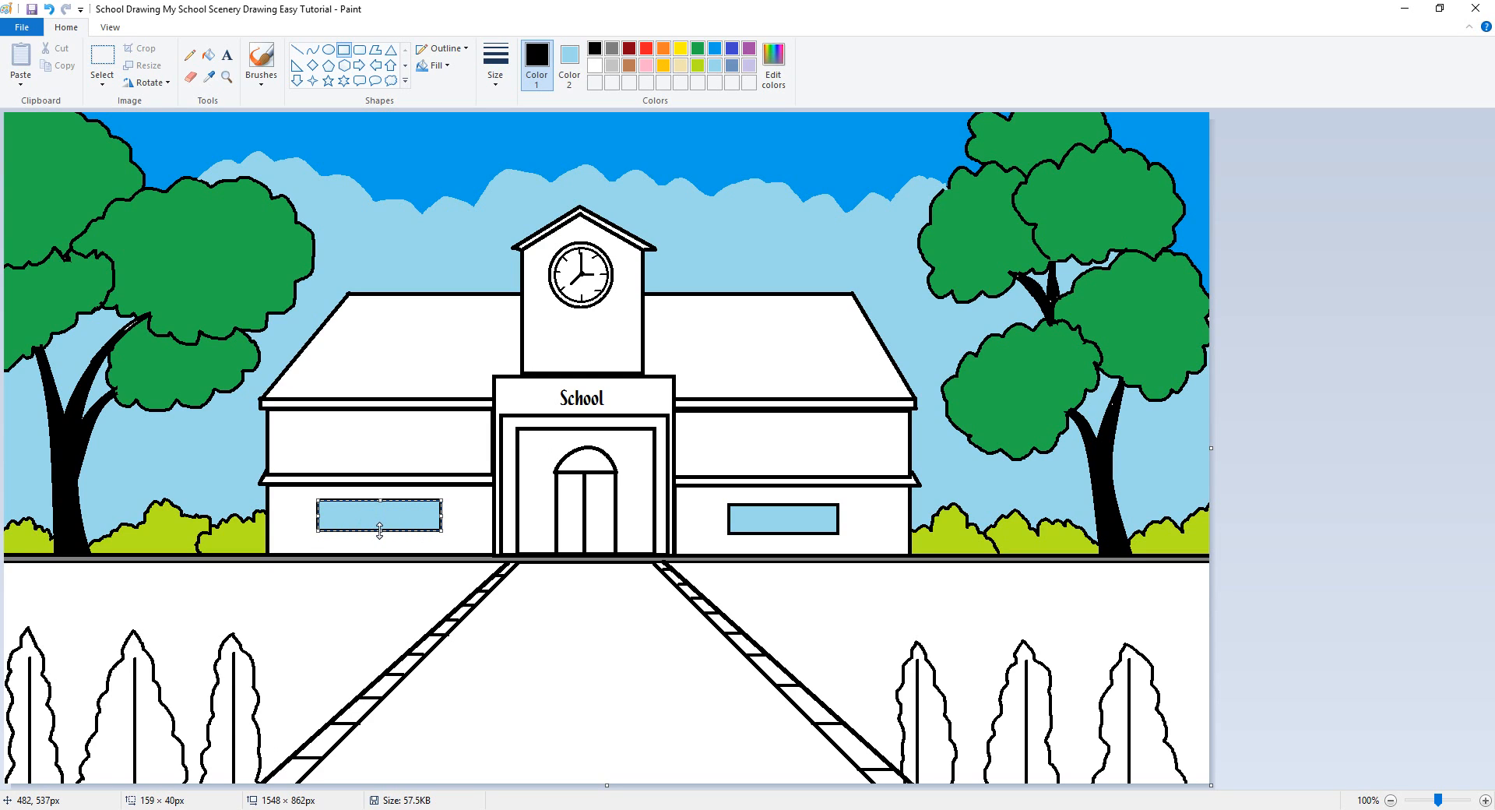
click(1311, 444)
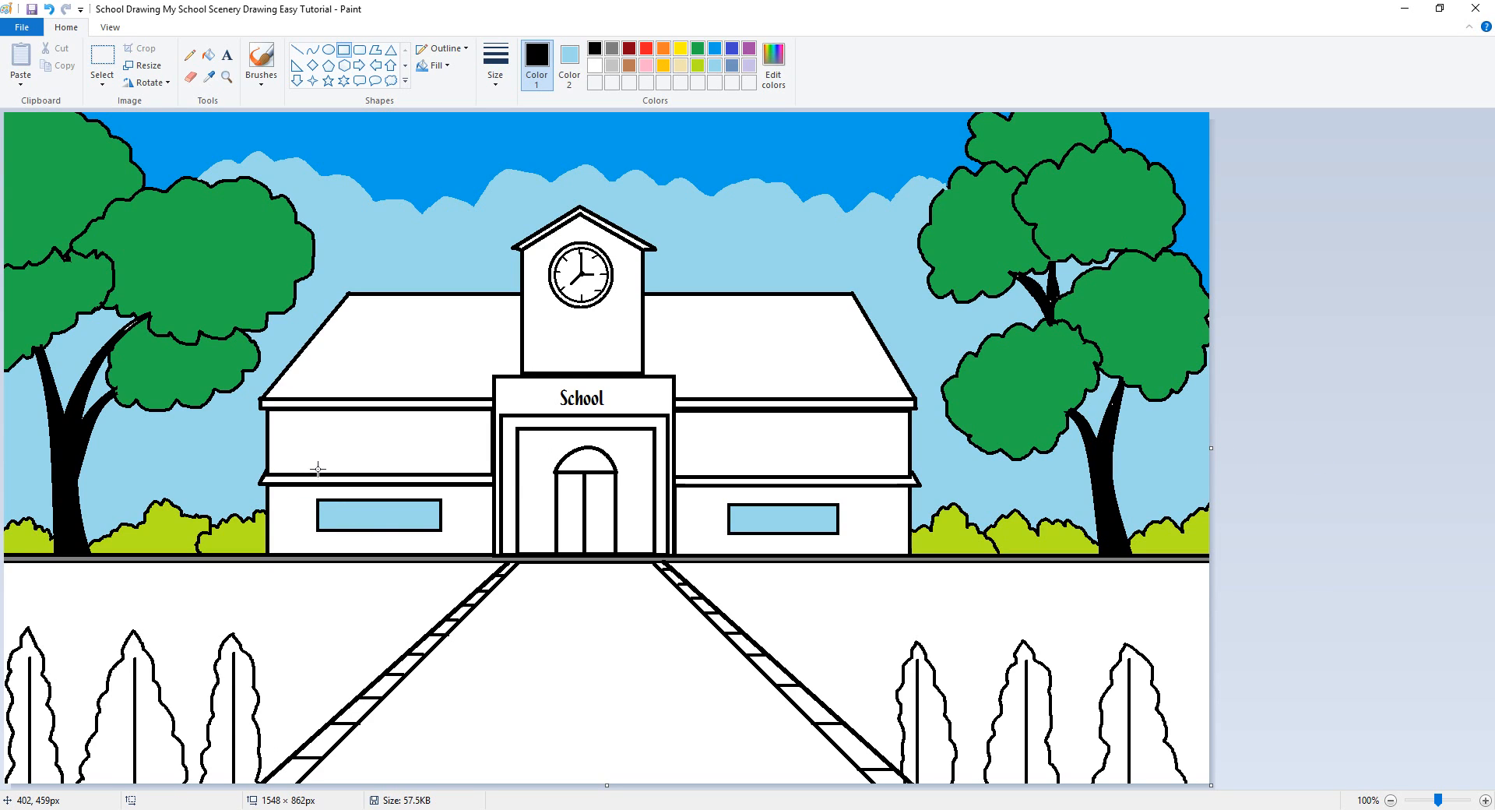
drag(317, 461, 440, 428)
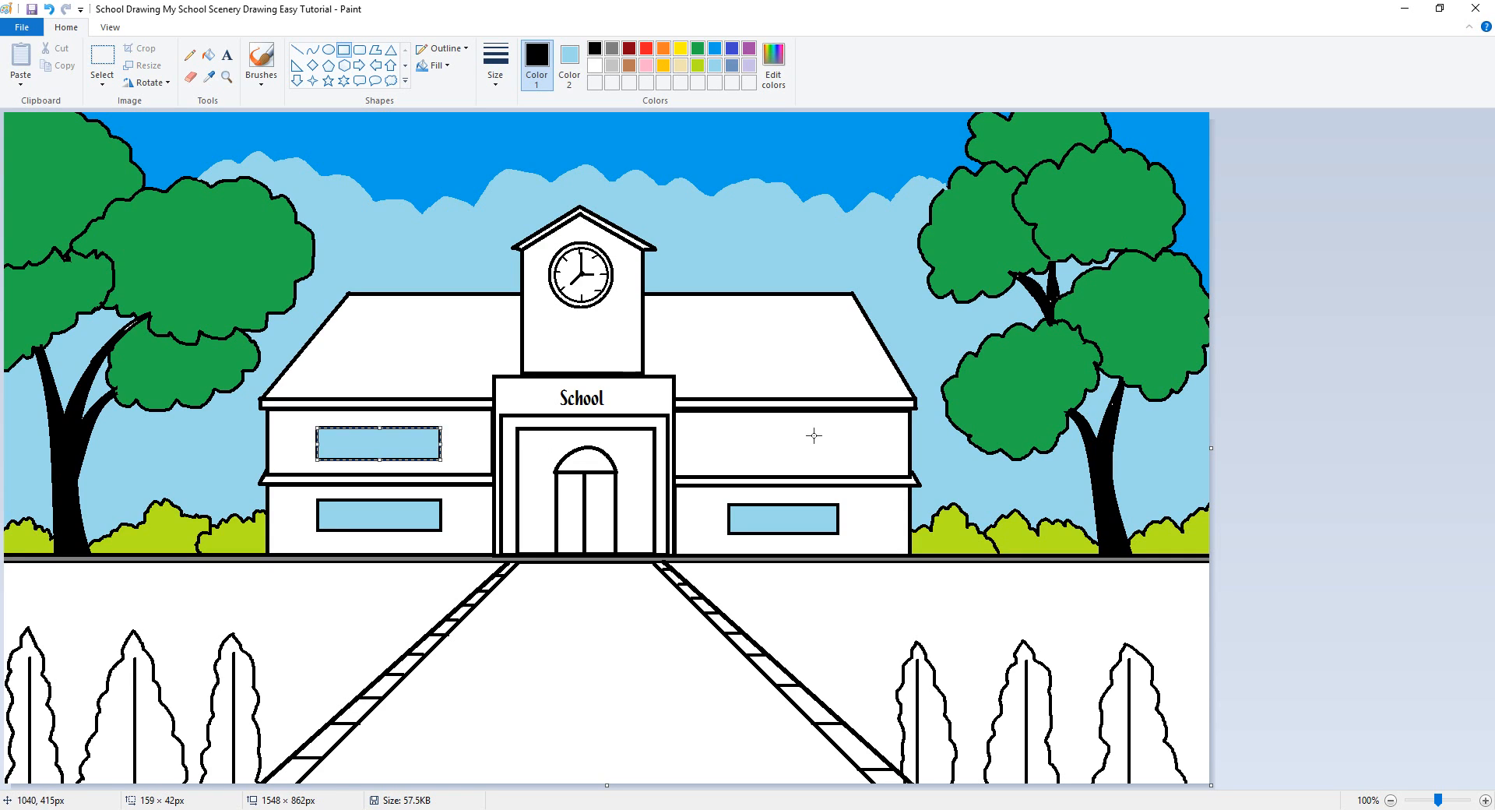
drag(731, 454, 790, 447)
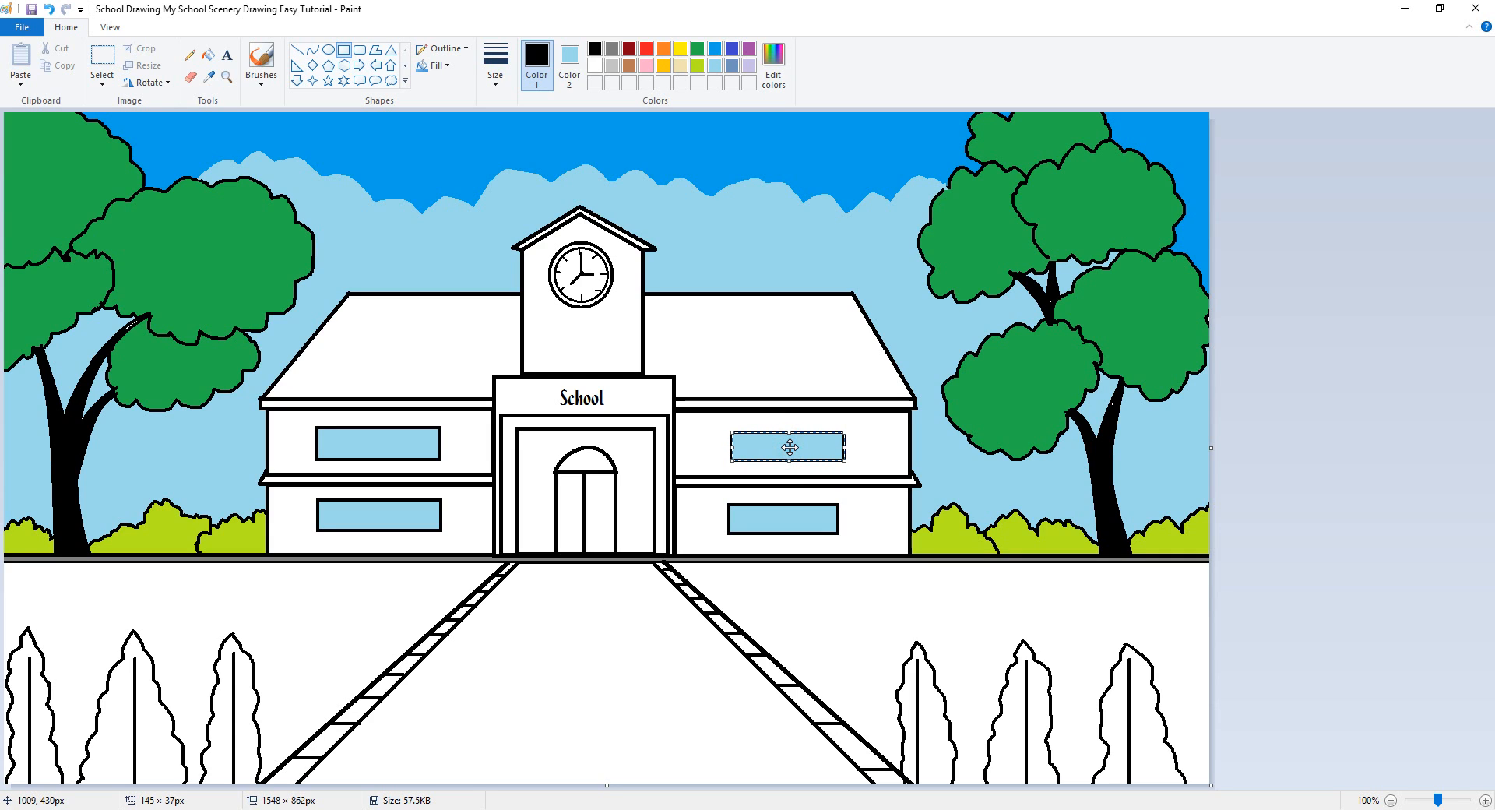
click(1298, 467)
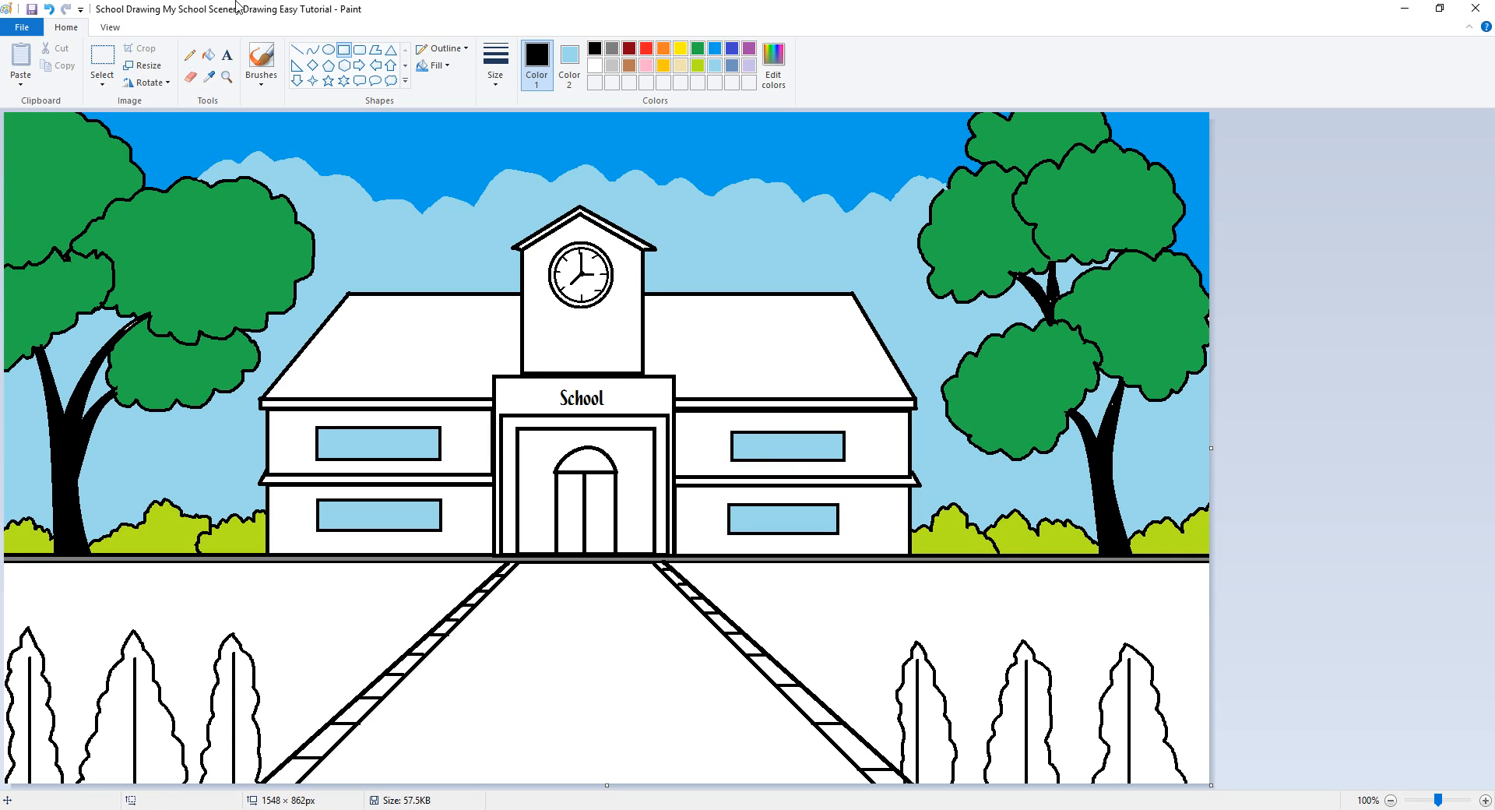
- Split the left wing's upper and lower windows into two panes each with vertical black Line-tool dividers at their centers
click(296, 50)
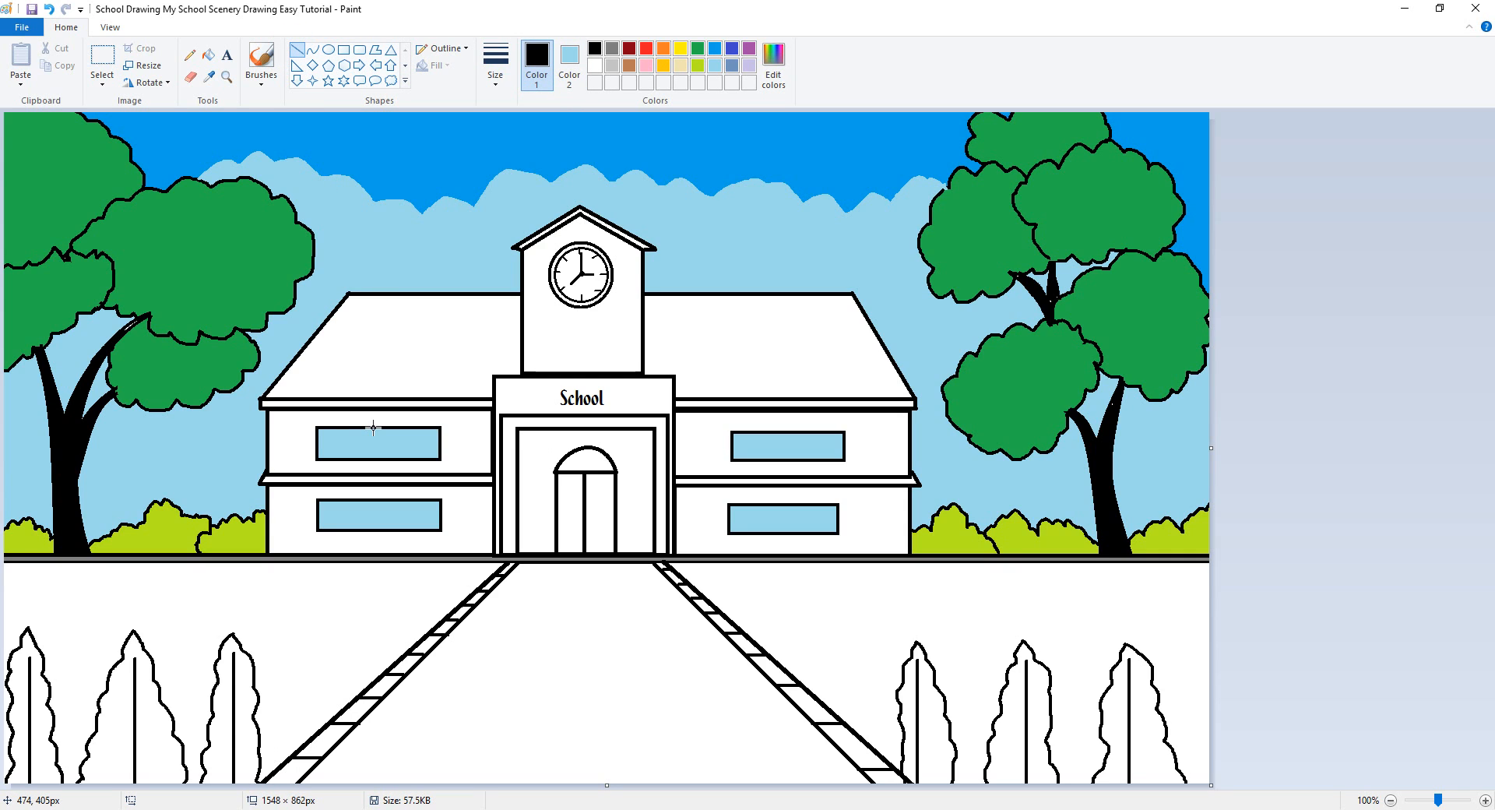
drag(373, 427, 373, 459)
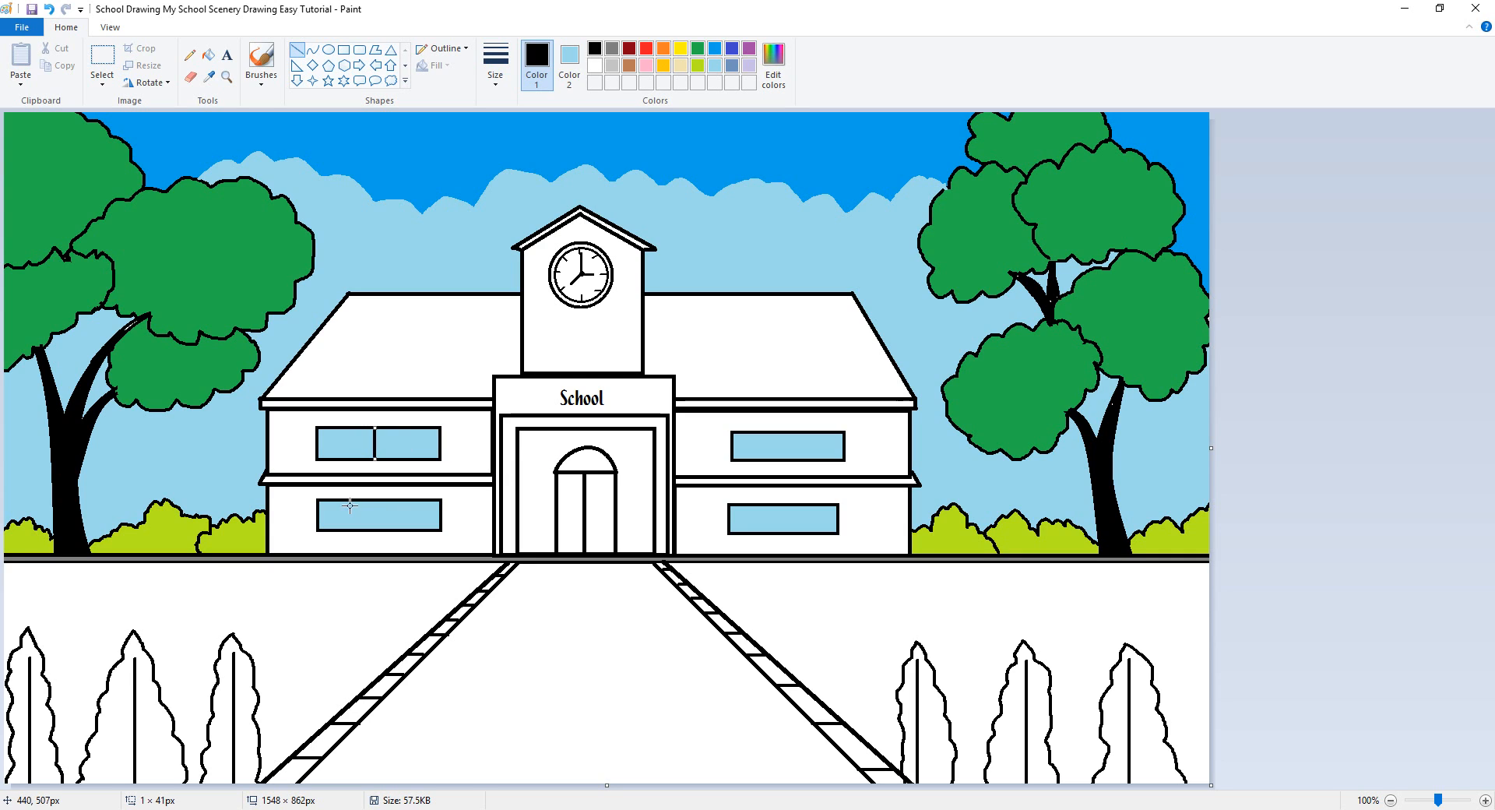
key(Right)
key(Right)
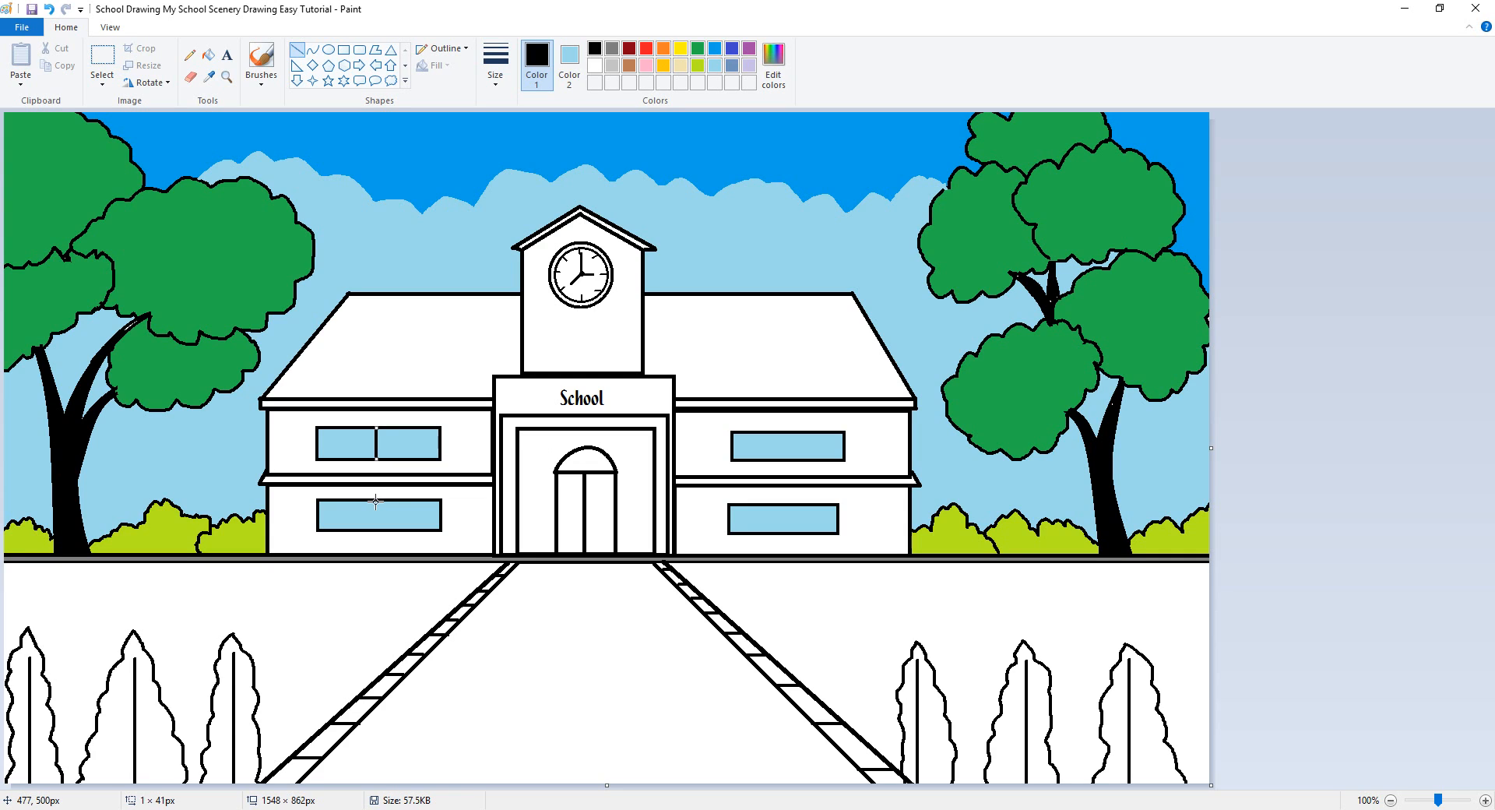
drag(375, 501, 380, 529)
- Split the right wing's upper and lower windows into two panes each with vertical black divider lines about 36 px long
drag(788, 431, 789, 460)
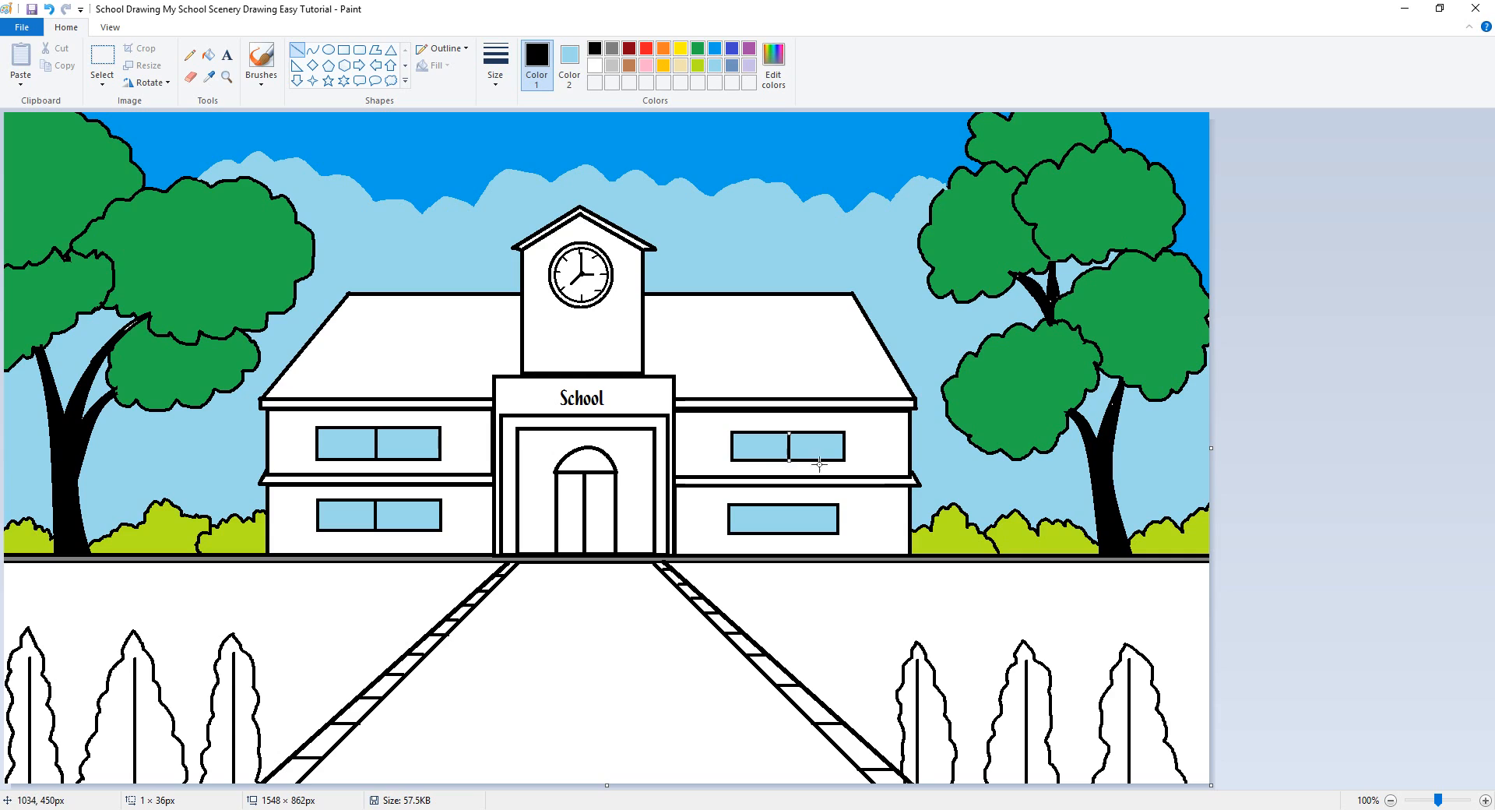
click(1385, 468)
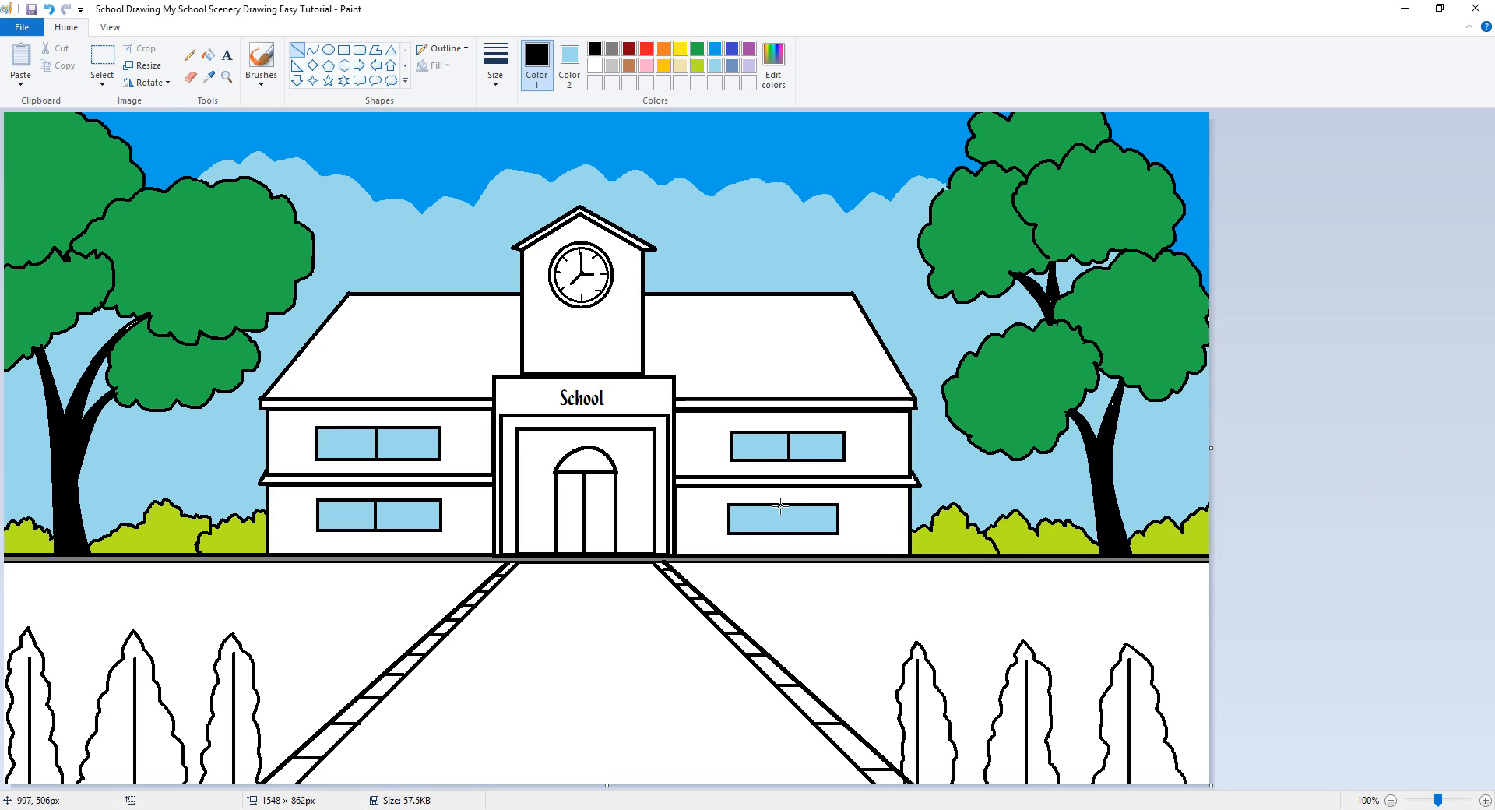
drag(780, 505, 783, 532)
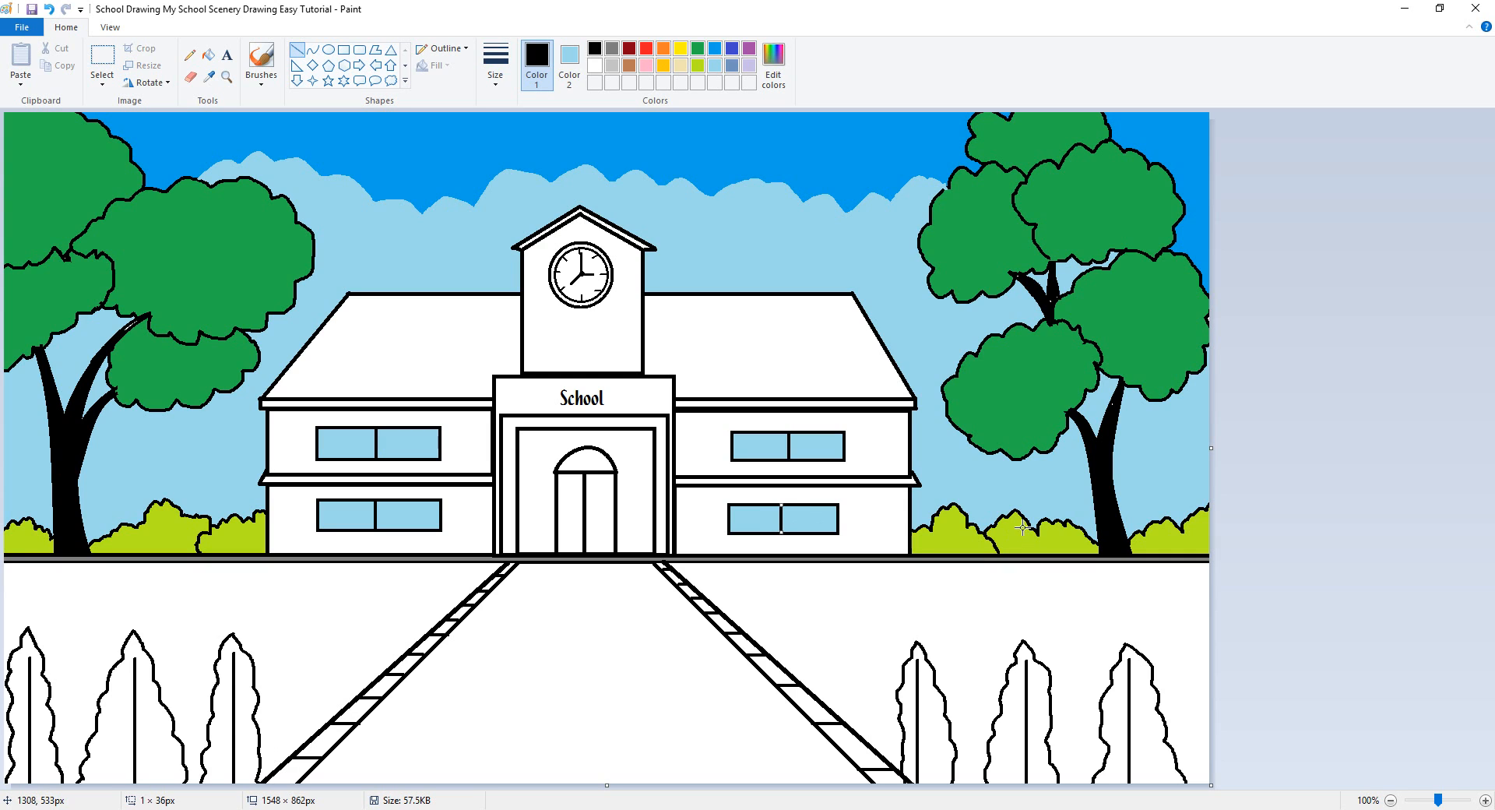
click(1353, 469)
- Try dark gray on the right wing's roof with the Fill tool, and undo the fill
click(612, 48)
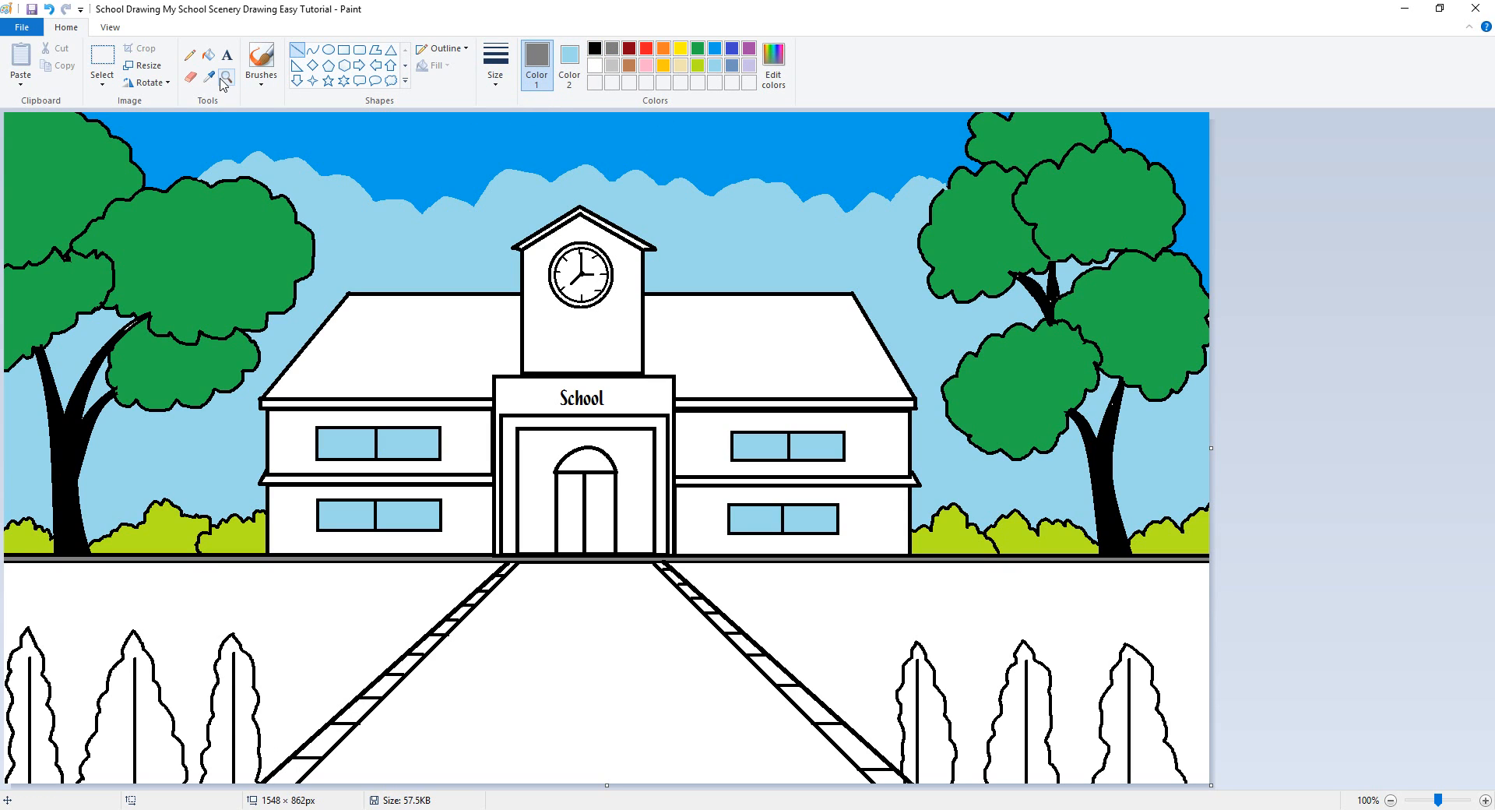
click(208, 54)
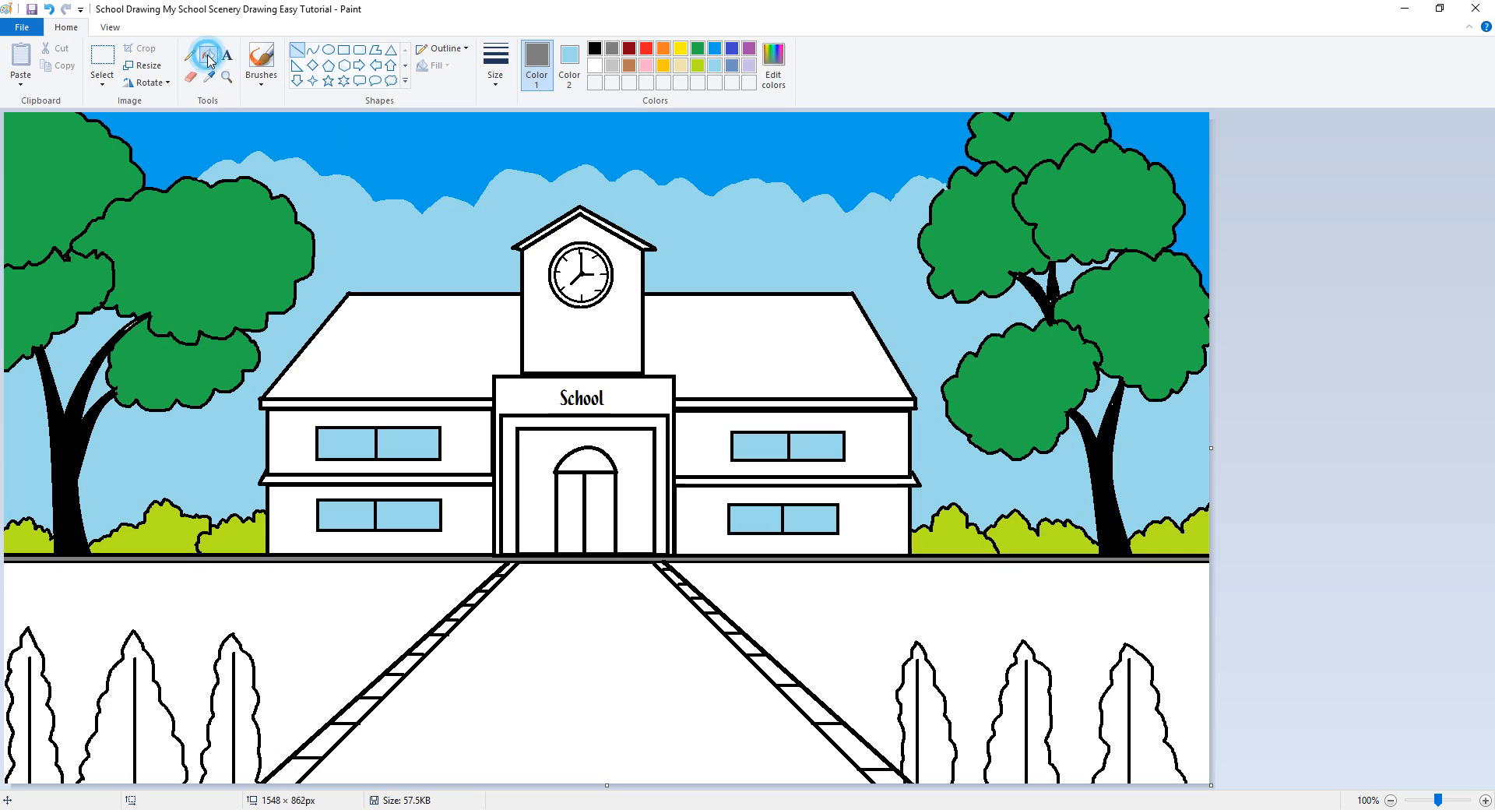
click(782, 327)
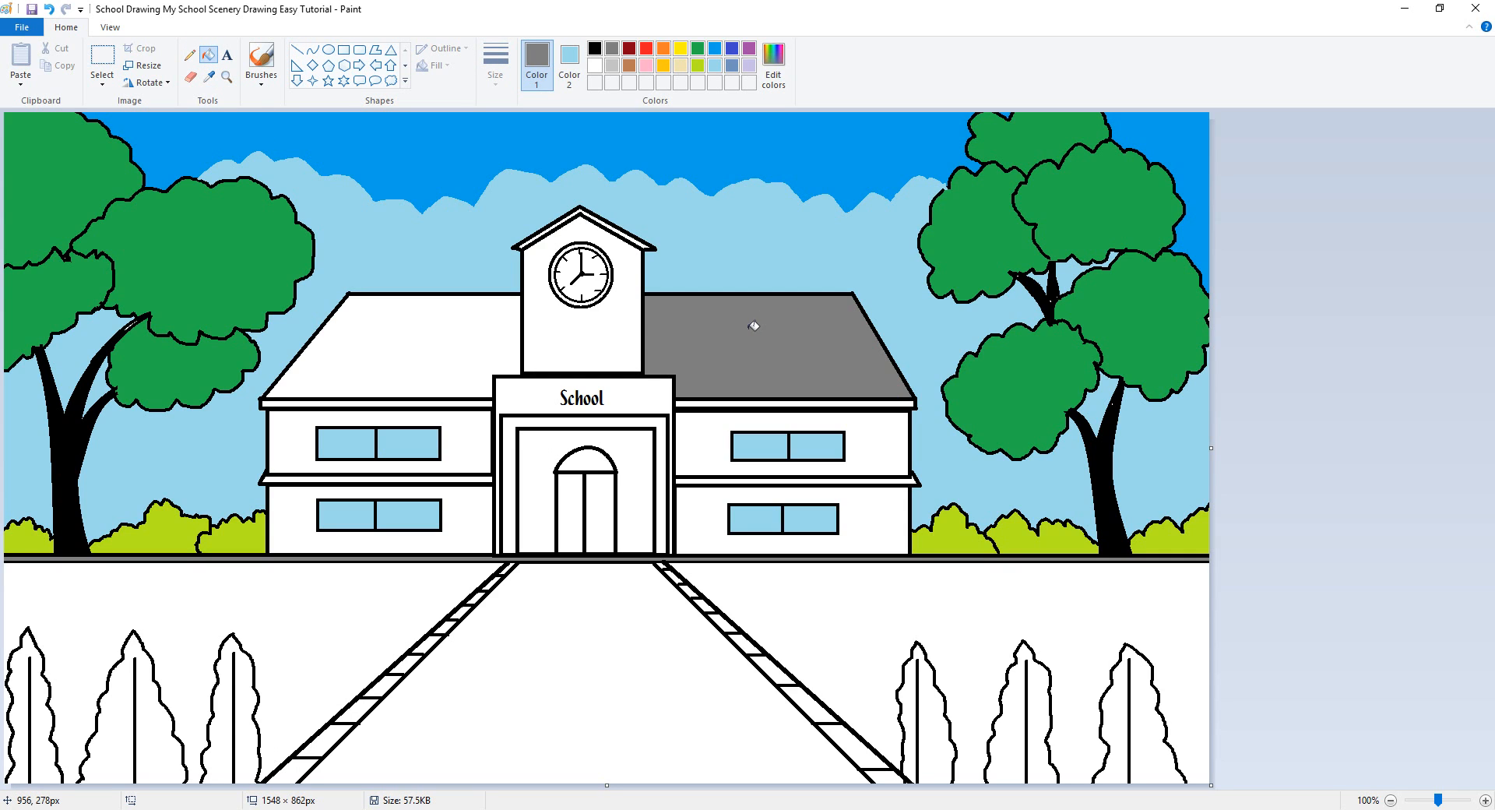
key(ctrl+z)
- Fill the roofs of both wings and the clock tower's roof edge with red
click(646, 49)
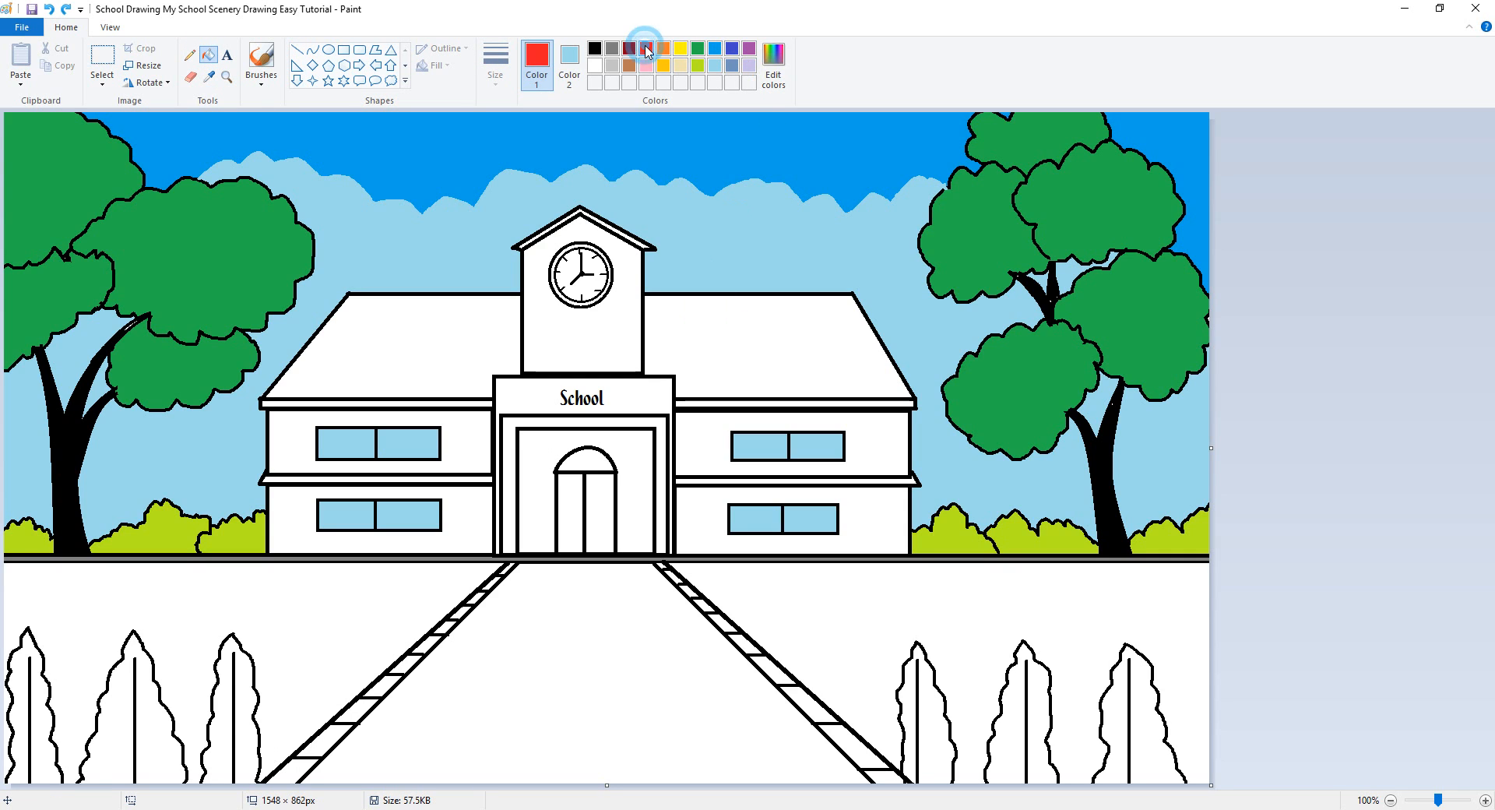
click(784, 326)
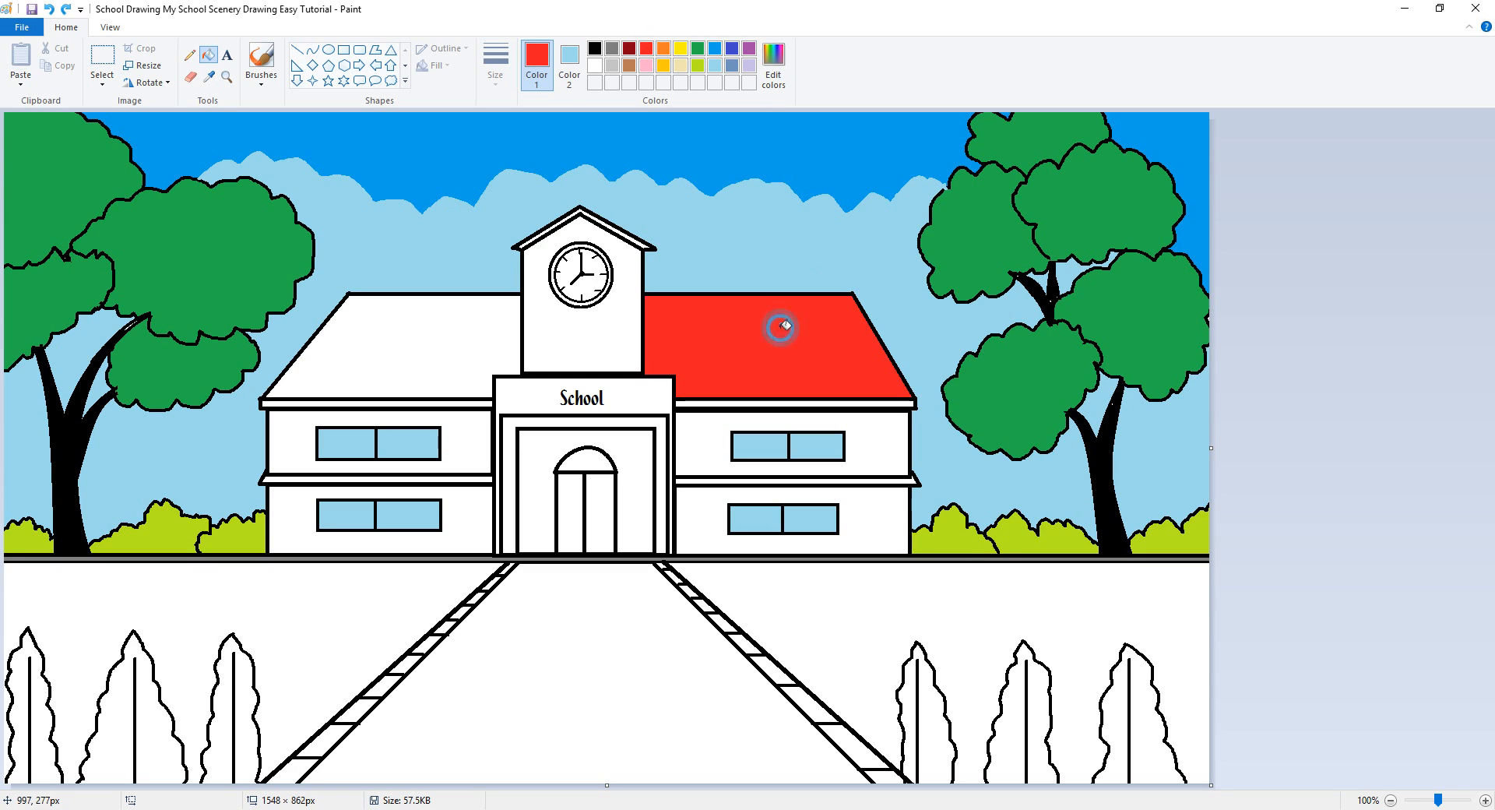
click(486, 343)
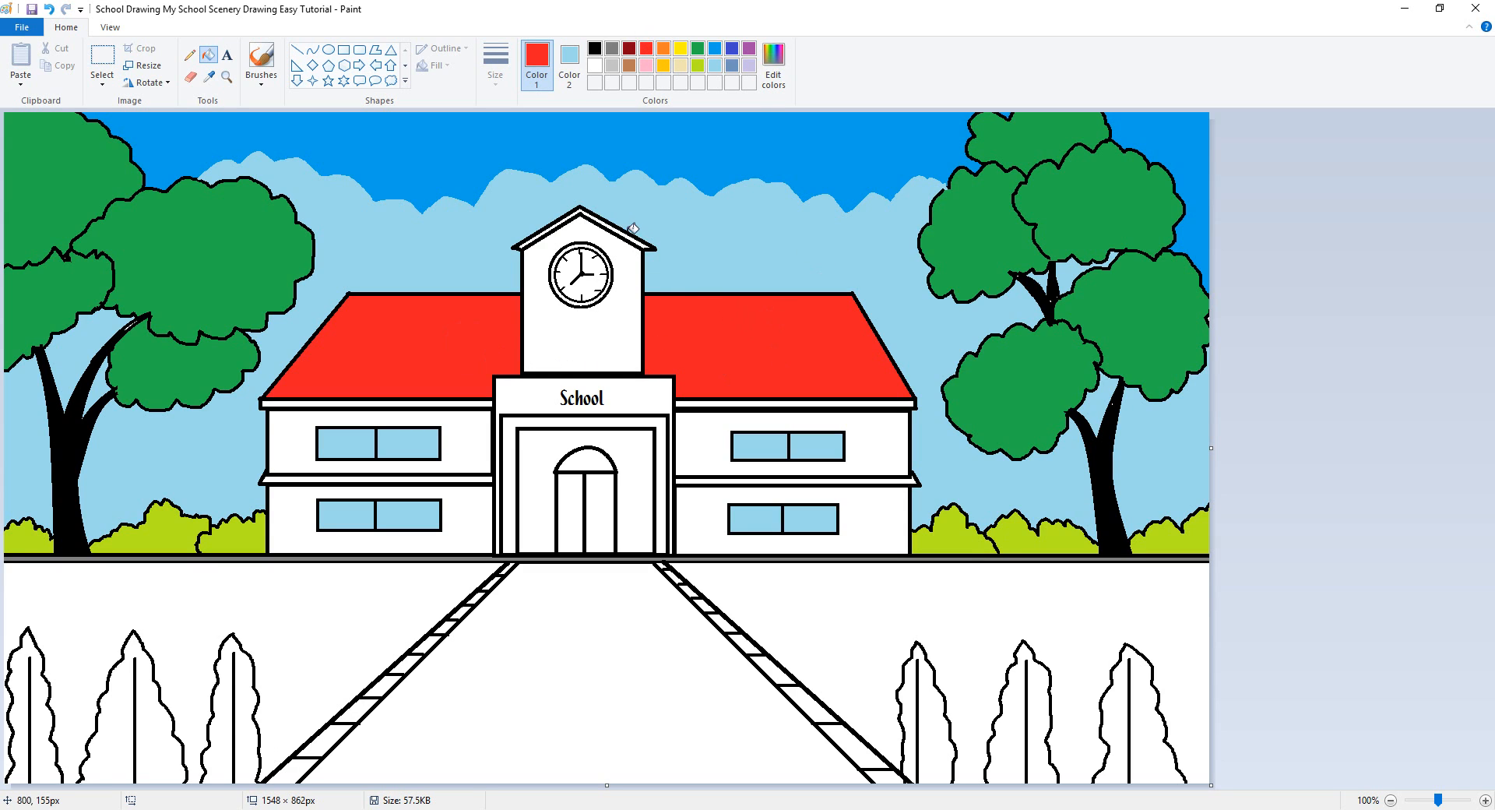
click(628, 235)
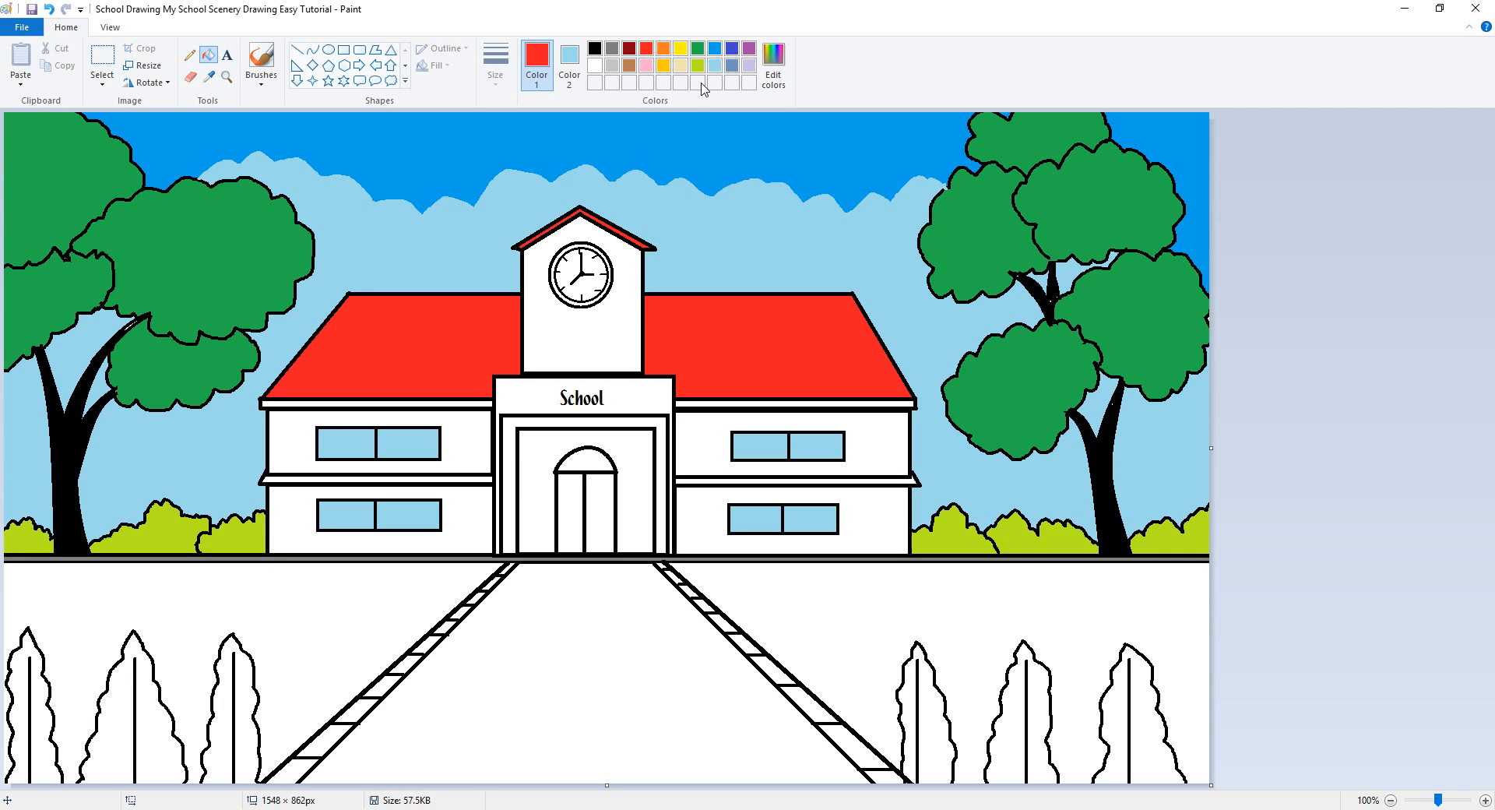
- Fill the six tall narrow trees in the foreground, three on each side of the walkway, with green
click(700, 49)
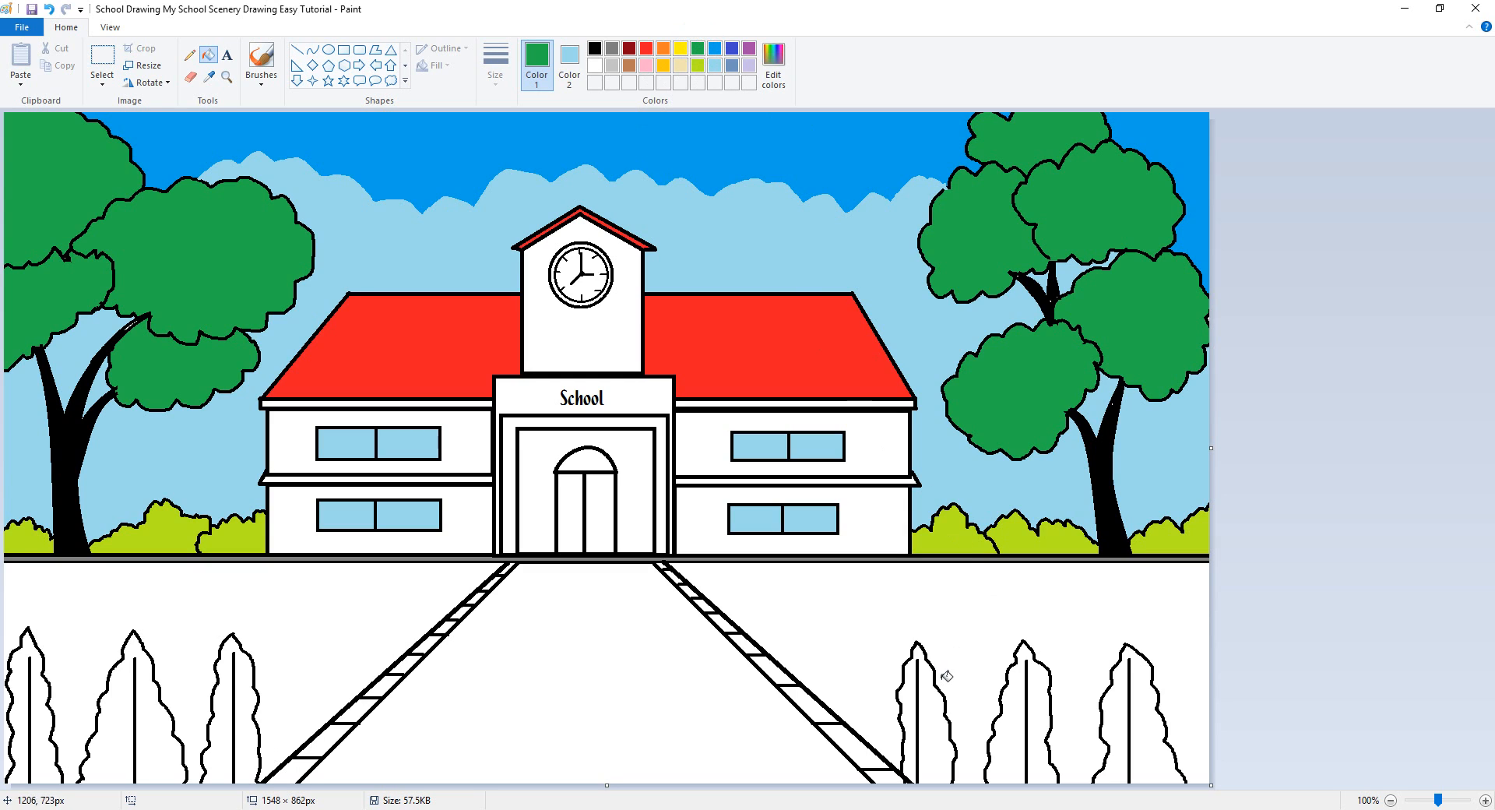
click(937, 710)
click(1030, 733)
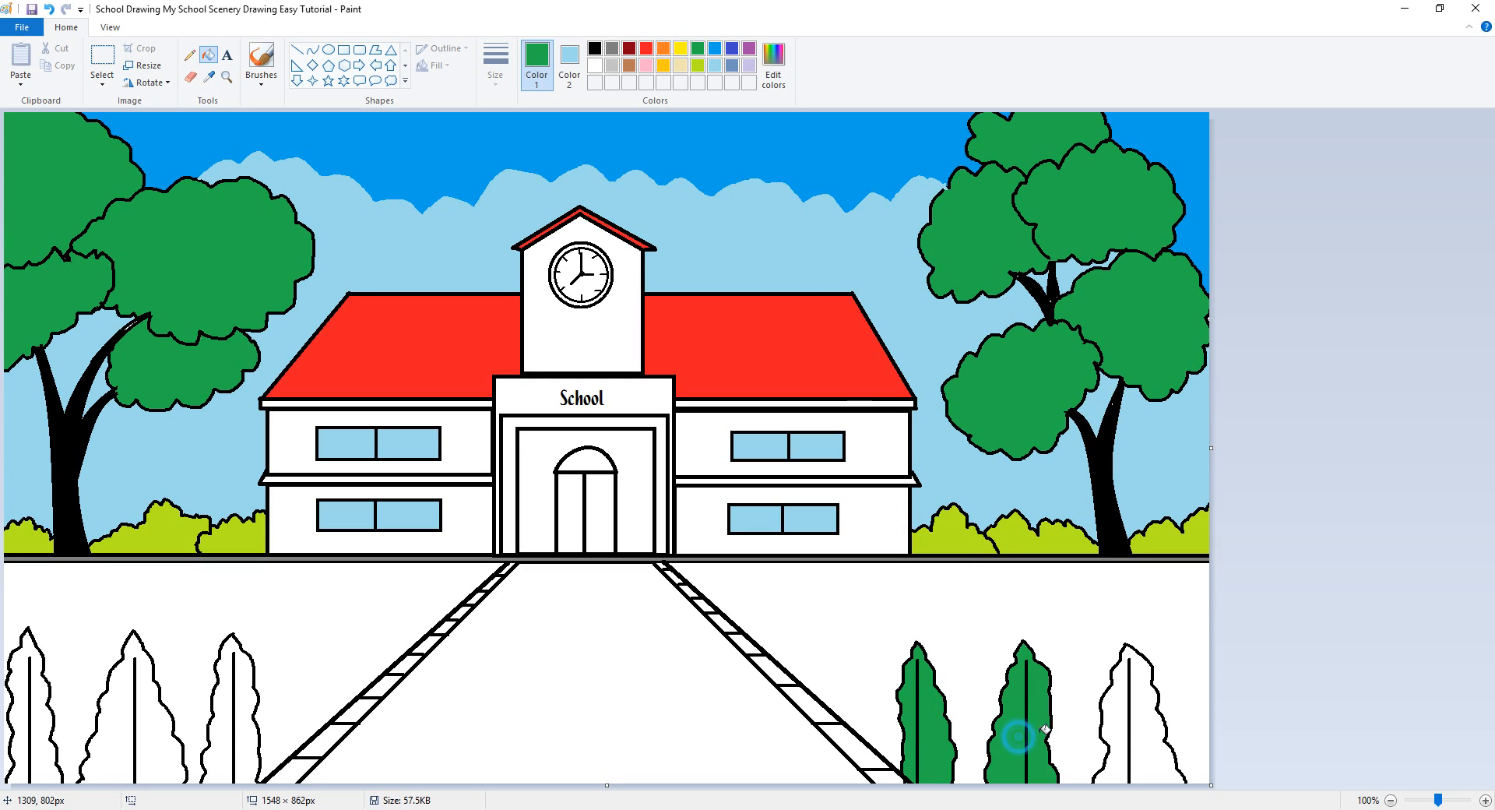
click(1134, 723)
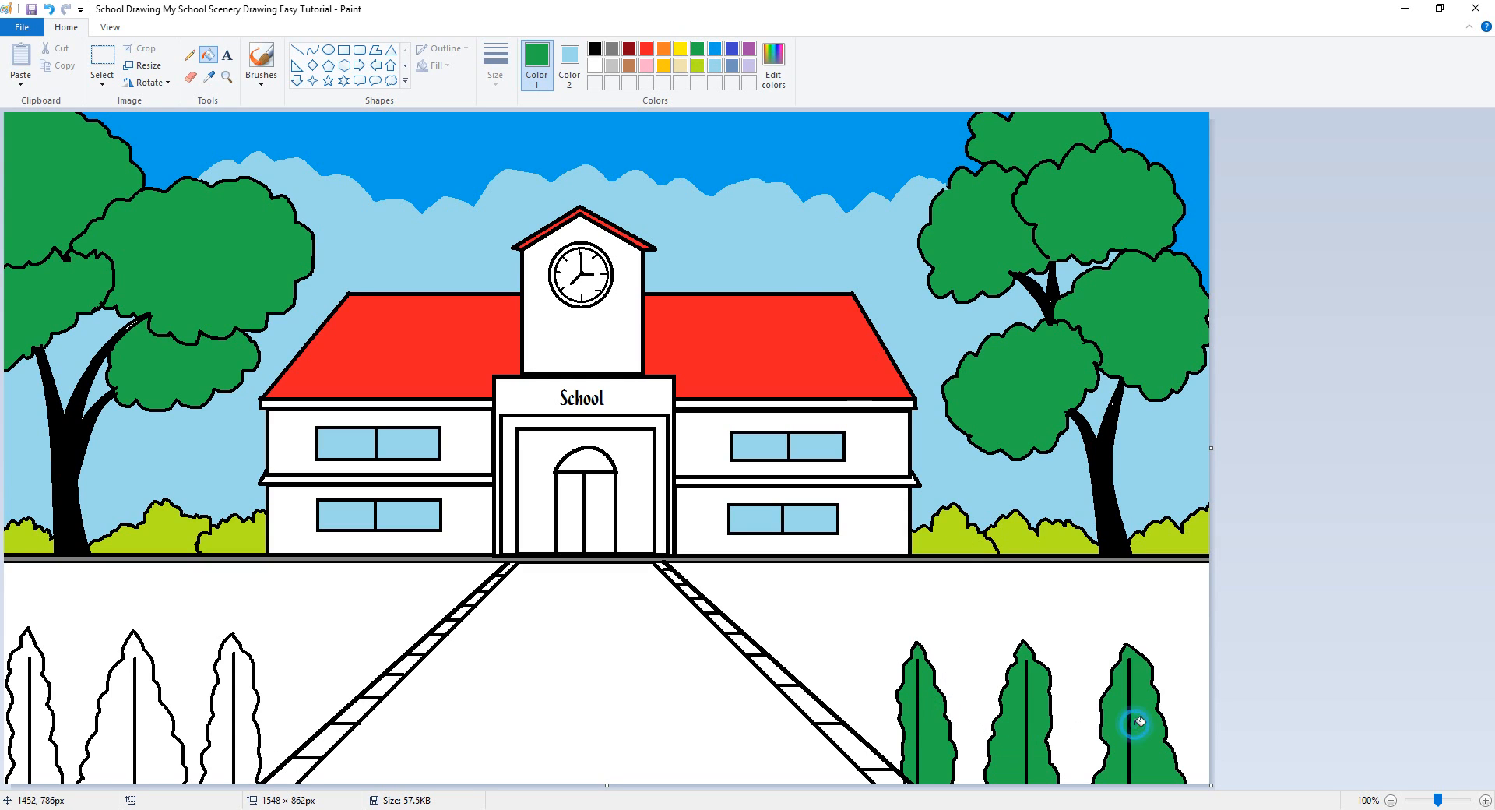
click(148, 736)
click(42, 738)
click(244, 728)
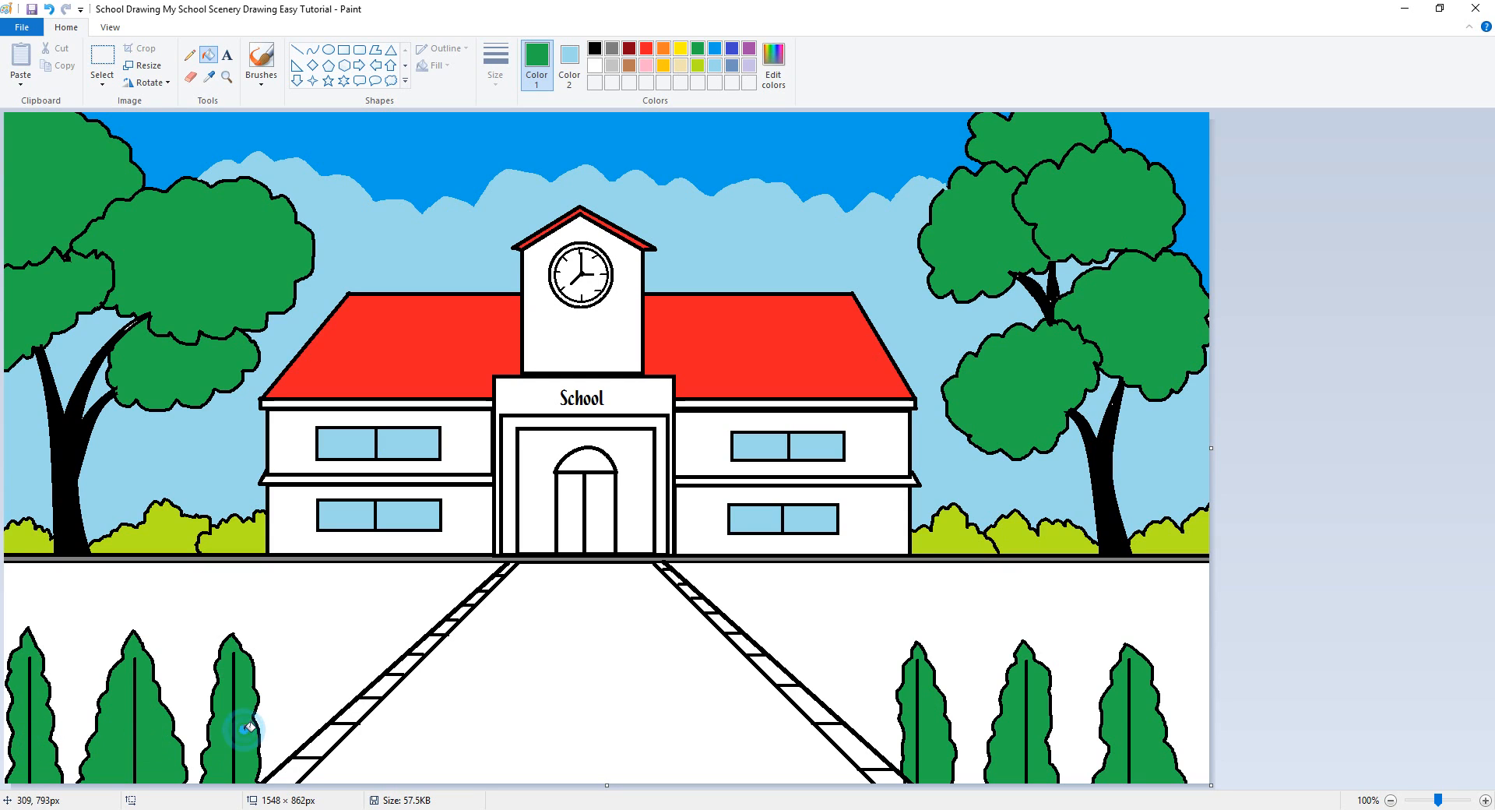
- Fill the walkway leading to the school entrance with light gray
click(612, 65)
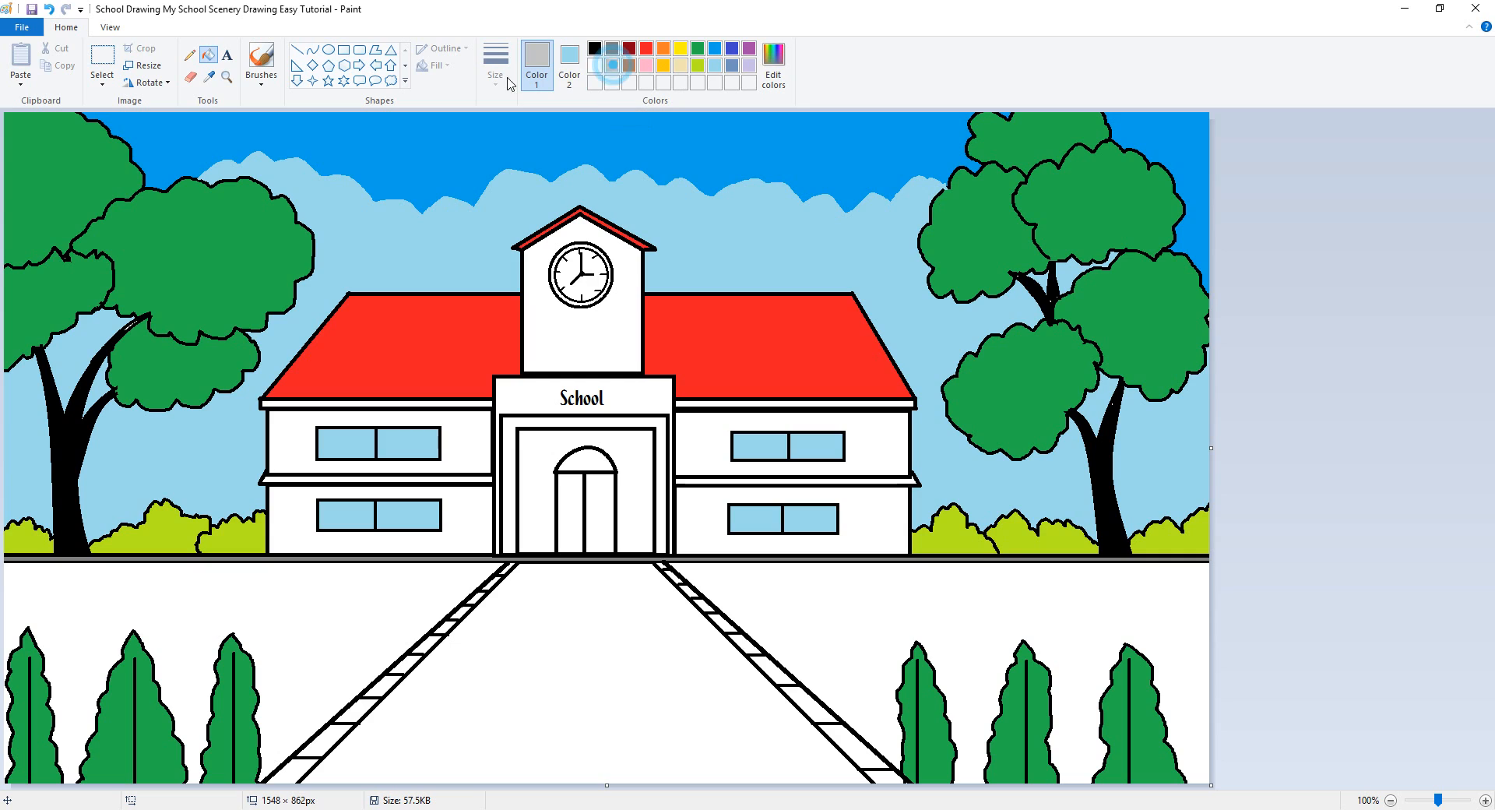
click(552, 710)
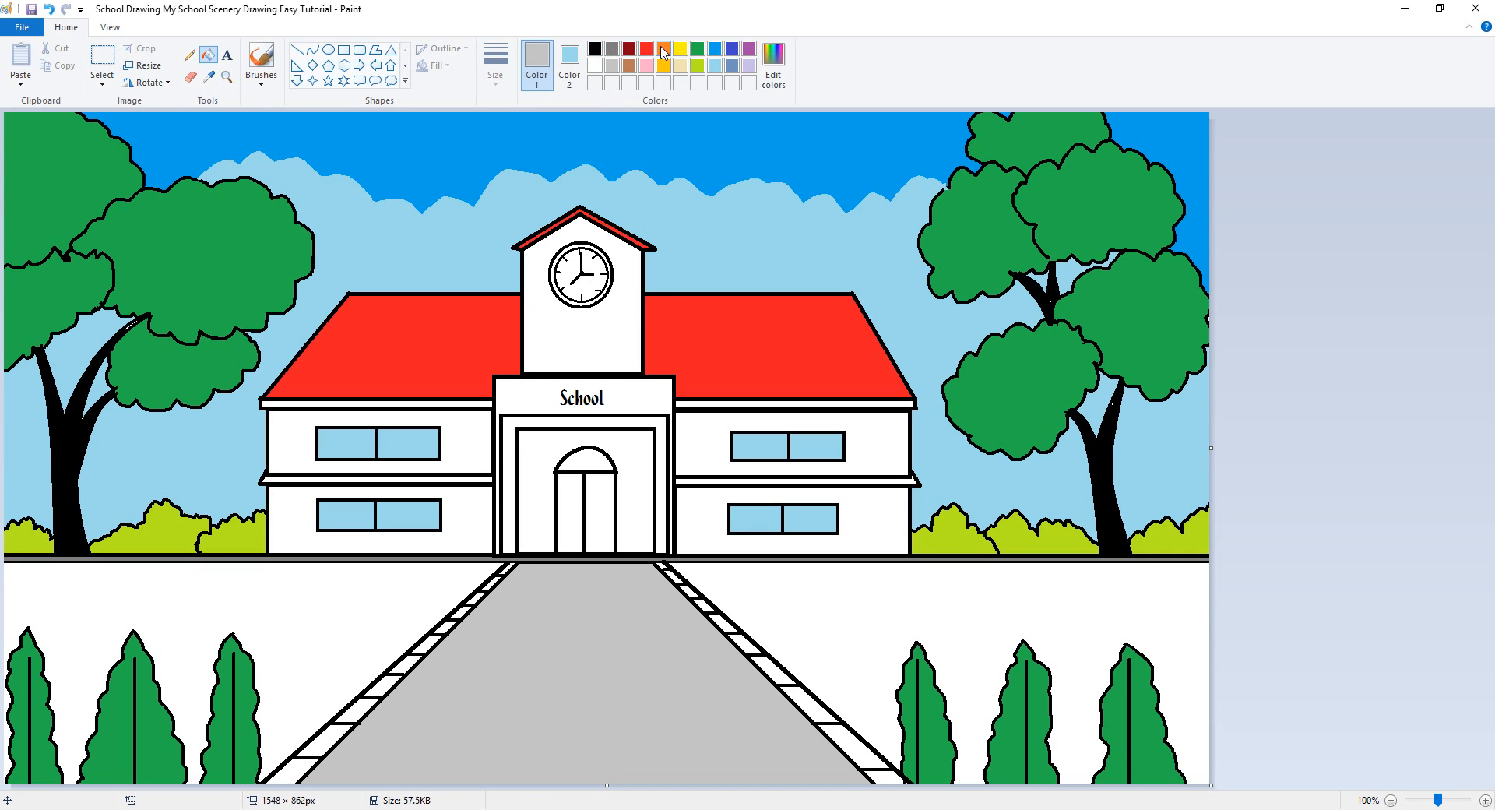
- Fill every brick segment of the walkway's left border with dark red, undoing the fill that recolors the black outlines
click(629, 48)
click(505, 569)
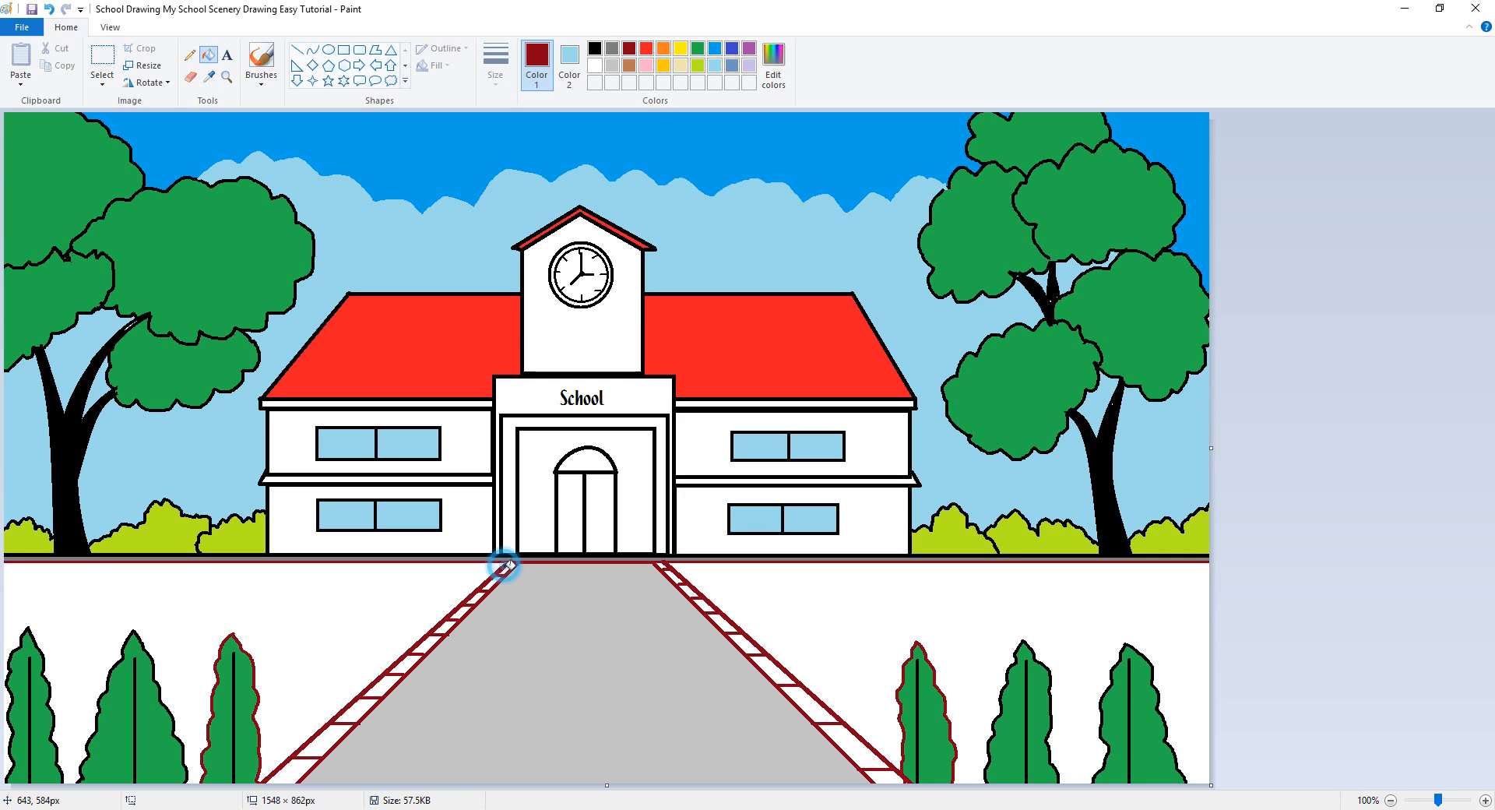
key(ctrl+z)
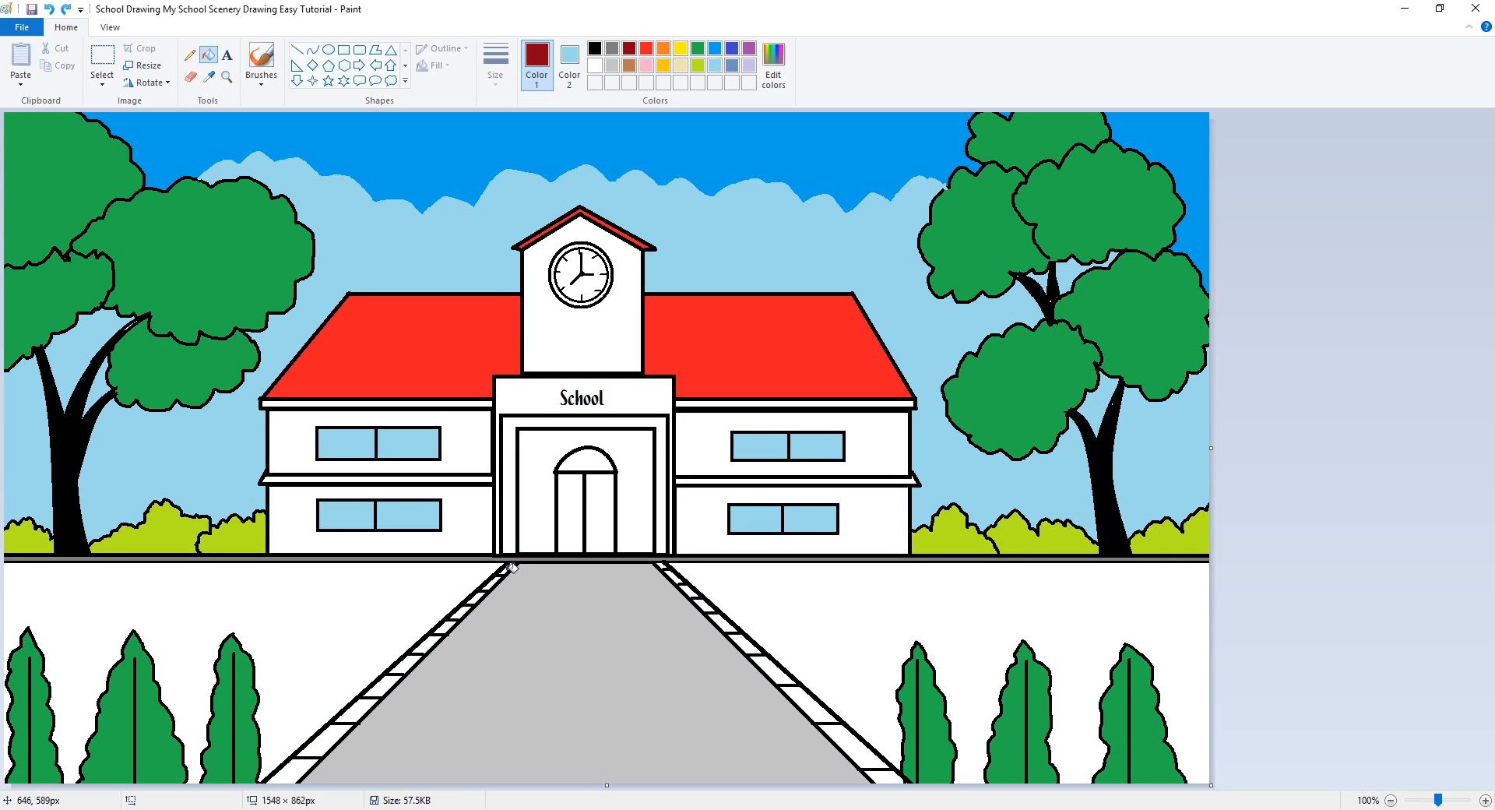
click(506, 569)
click(491, 584)
click(468, 606)
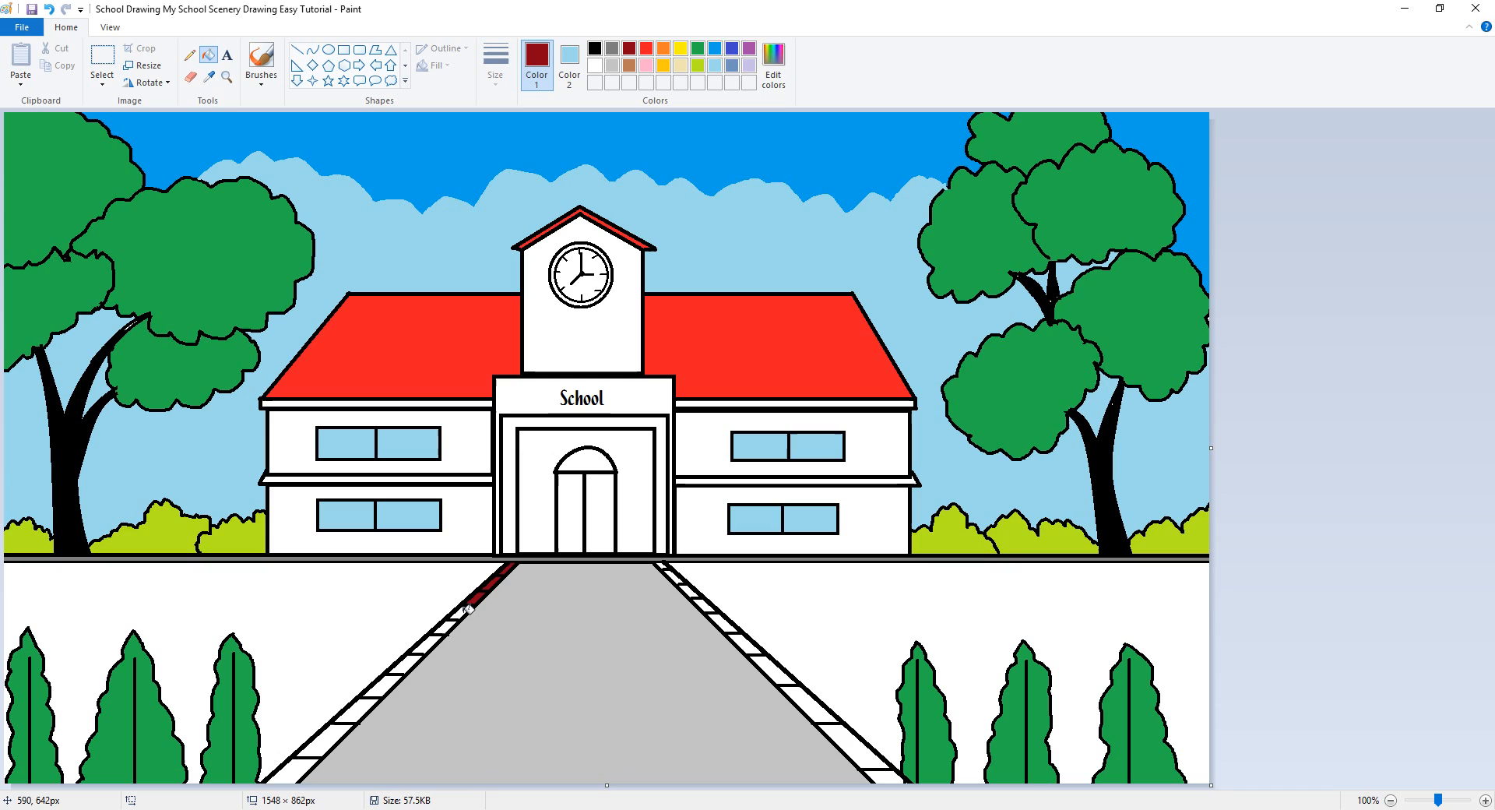
click(460, 614)
click(440, 627)
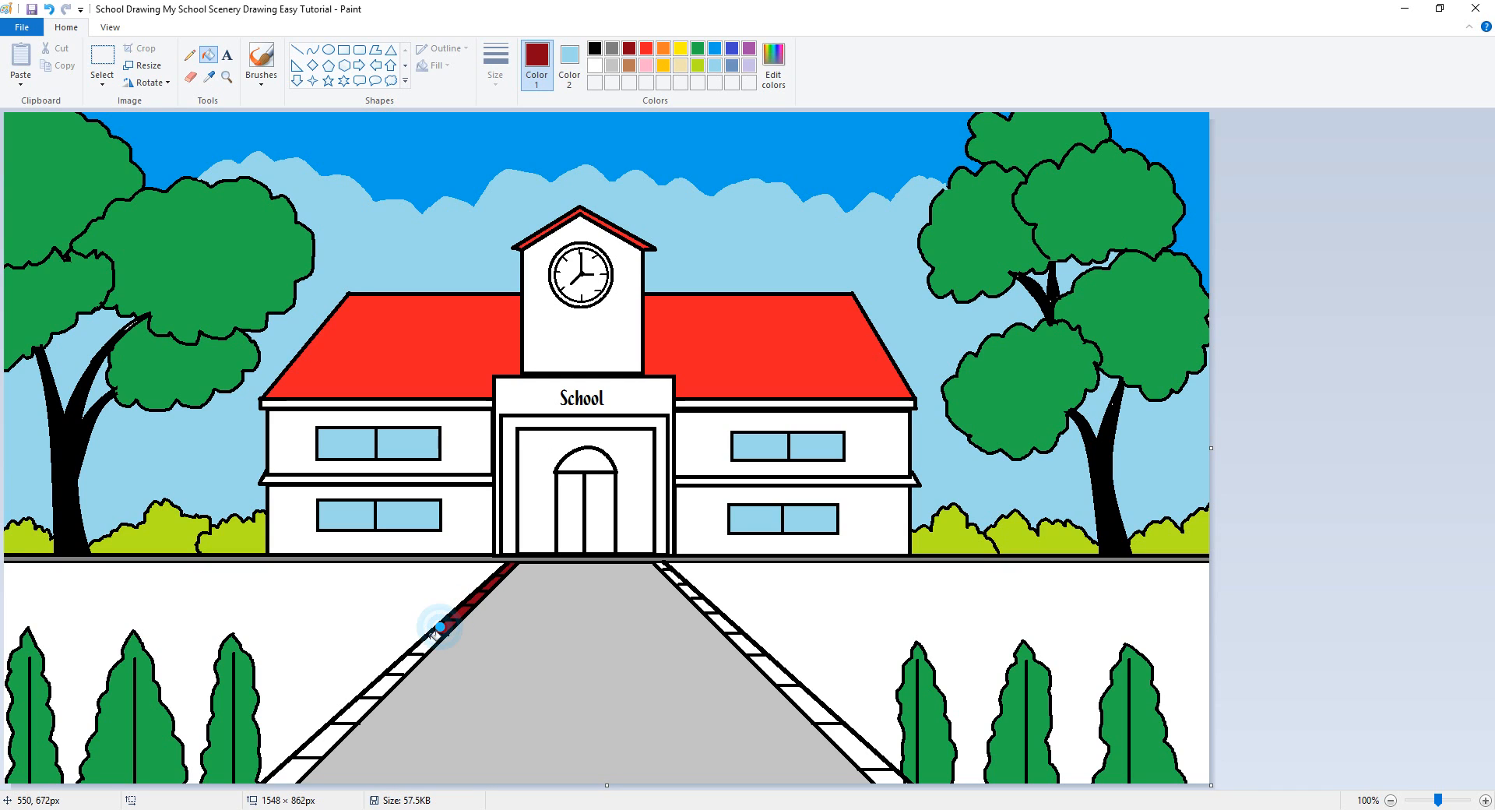
click(419, 648)
click(410, 662)
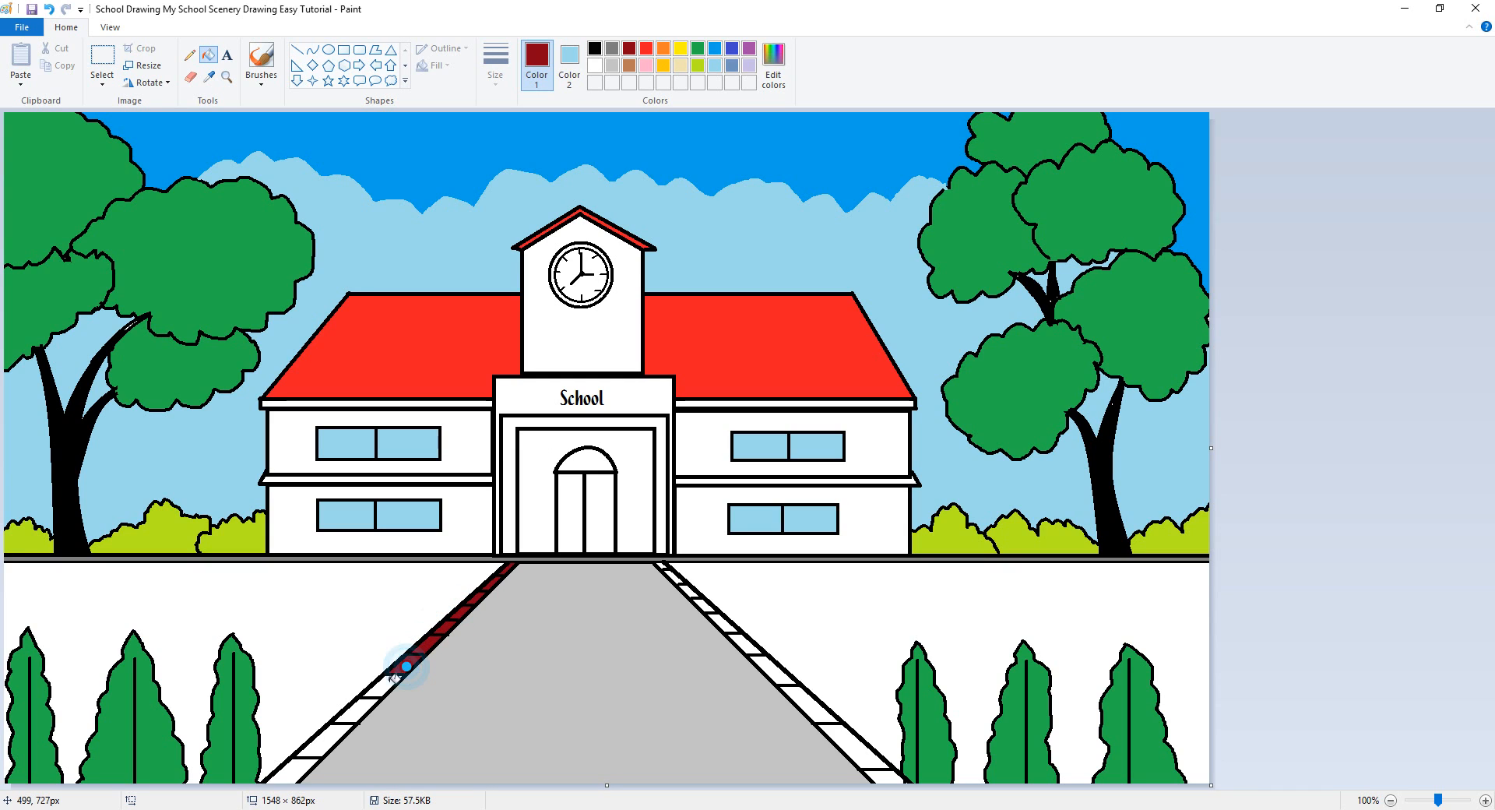
click(386, 683)
click(354, 713)
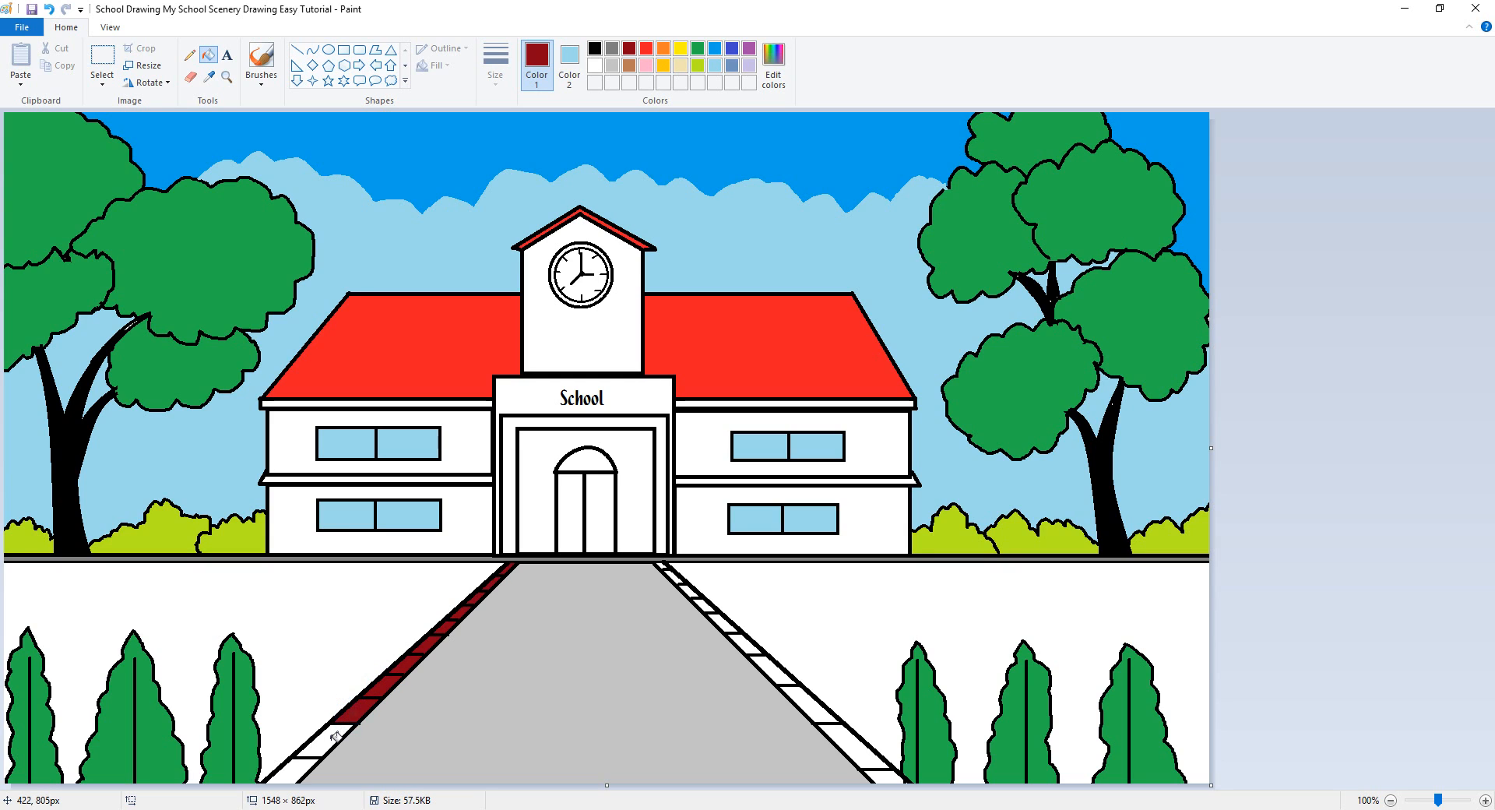
click(331, 740)
click(303, 765)
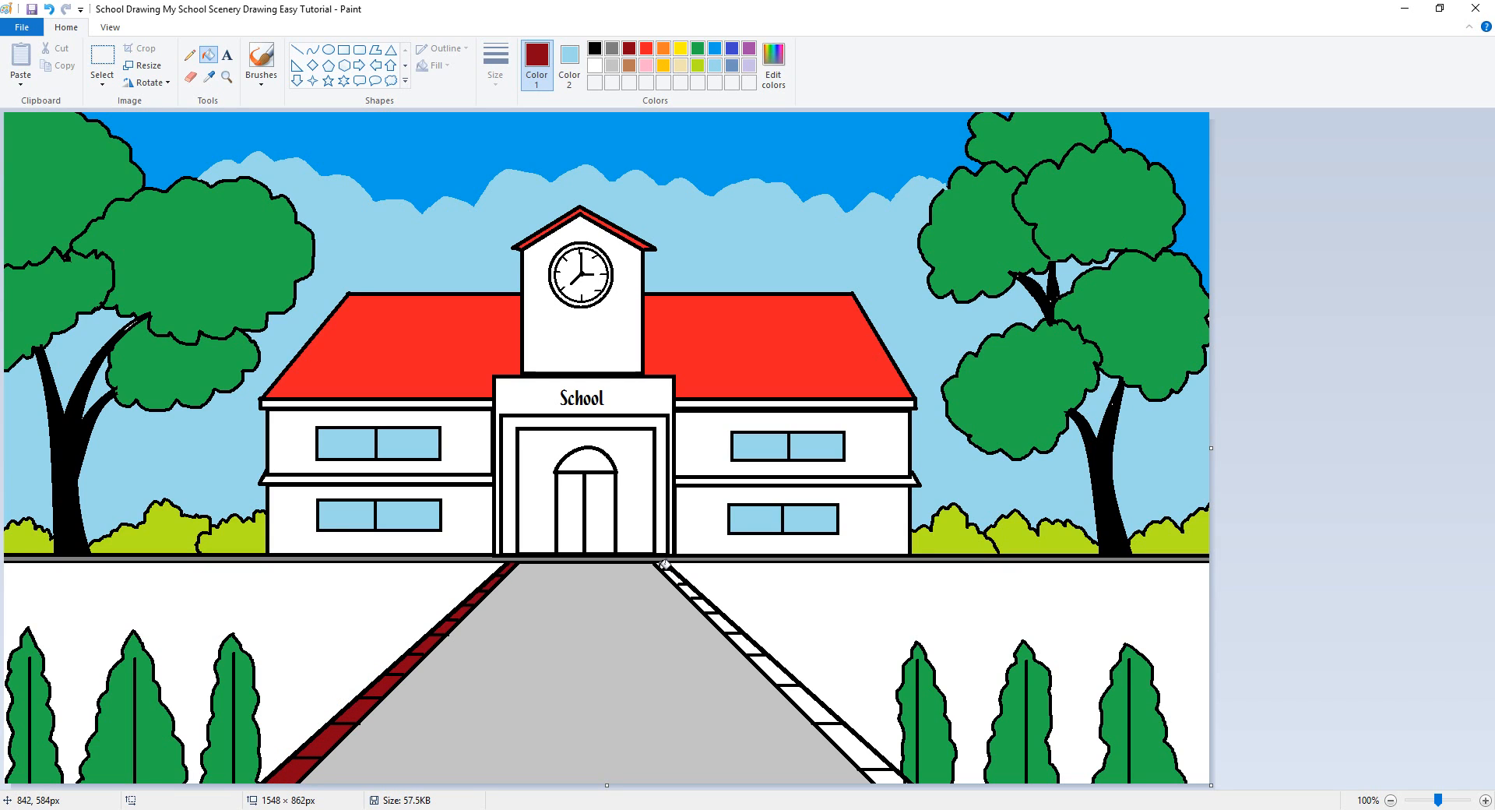
- Fill every brick segment of the walkway's right border with dark red, from the building down to the canvas edge
click(665, 566)
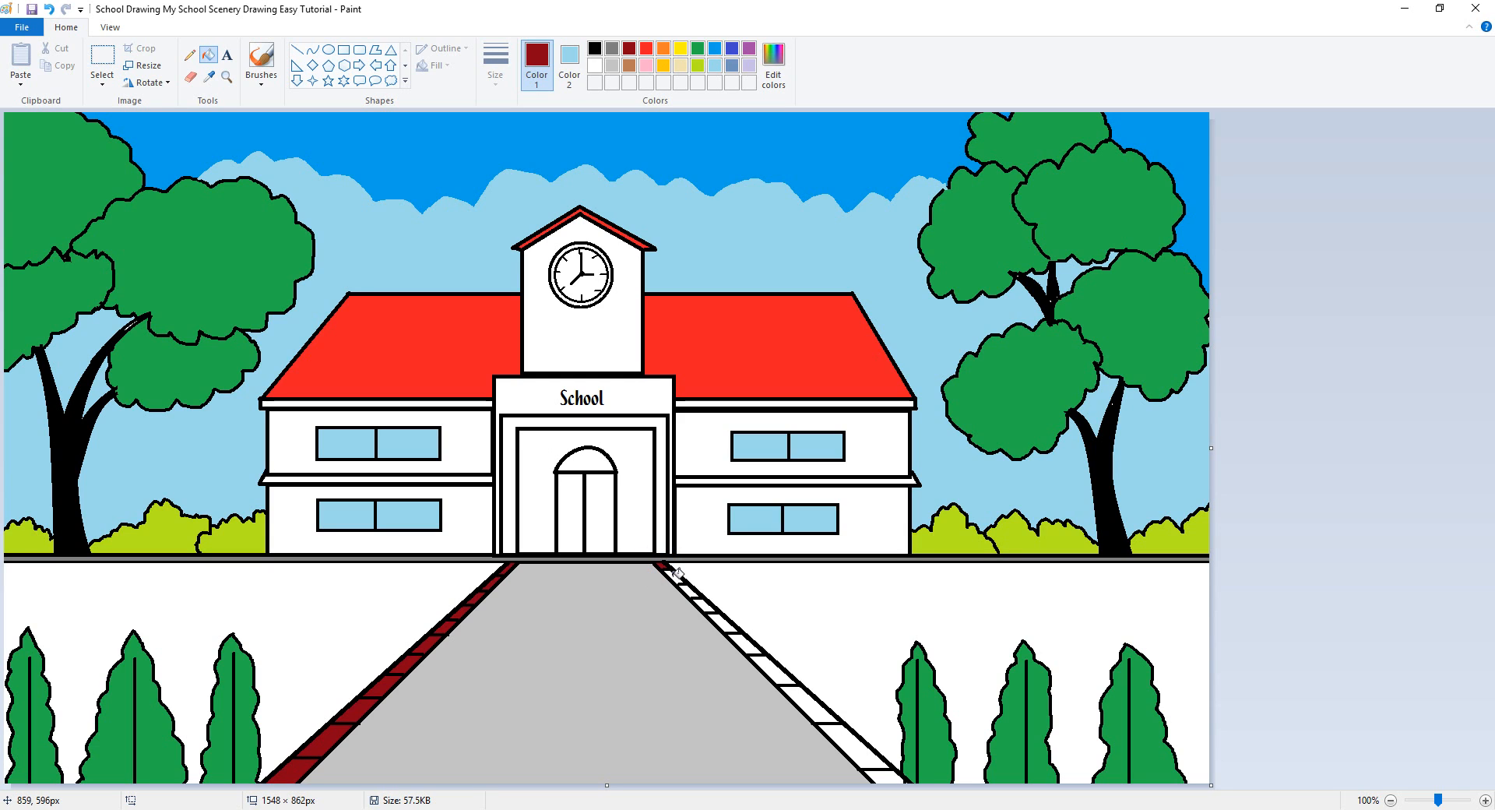
click(672, 576)
click(694, 586)
click(710, 603)
click(722, 620)
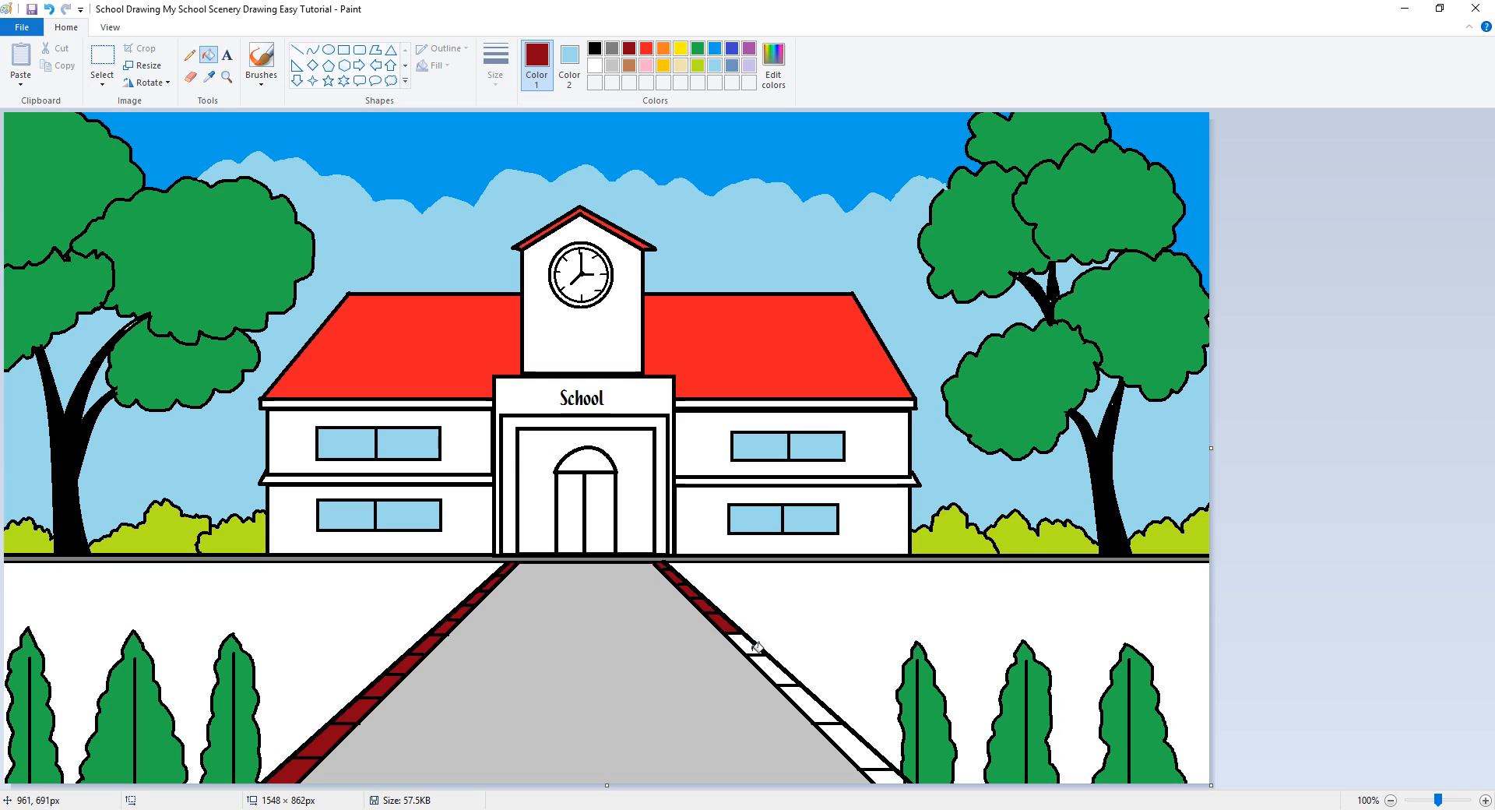
click(745, 645)
click(775, 669)
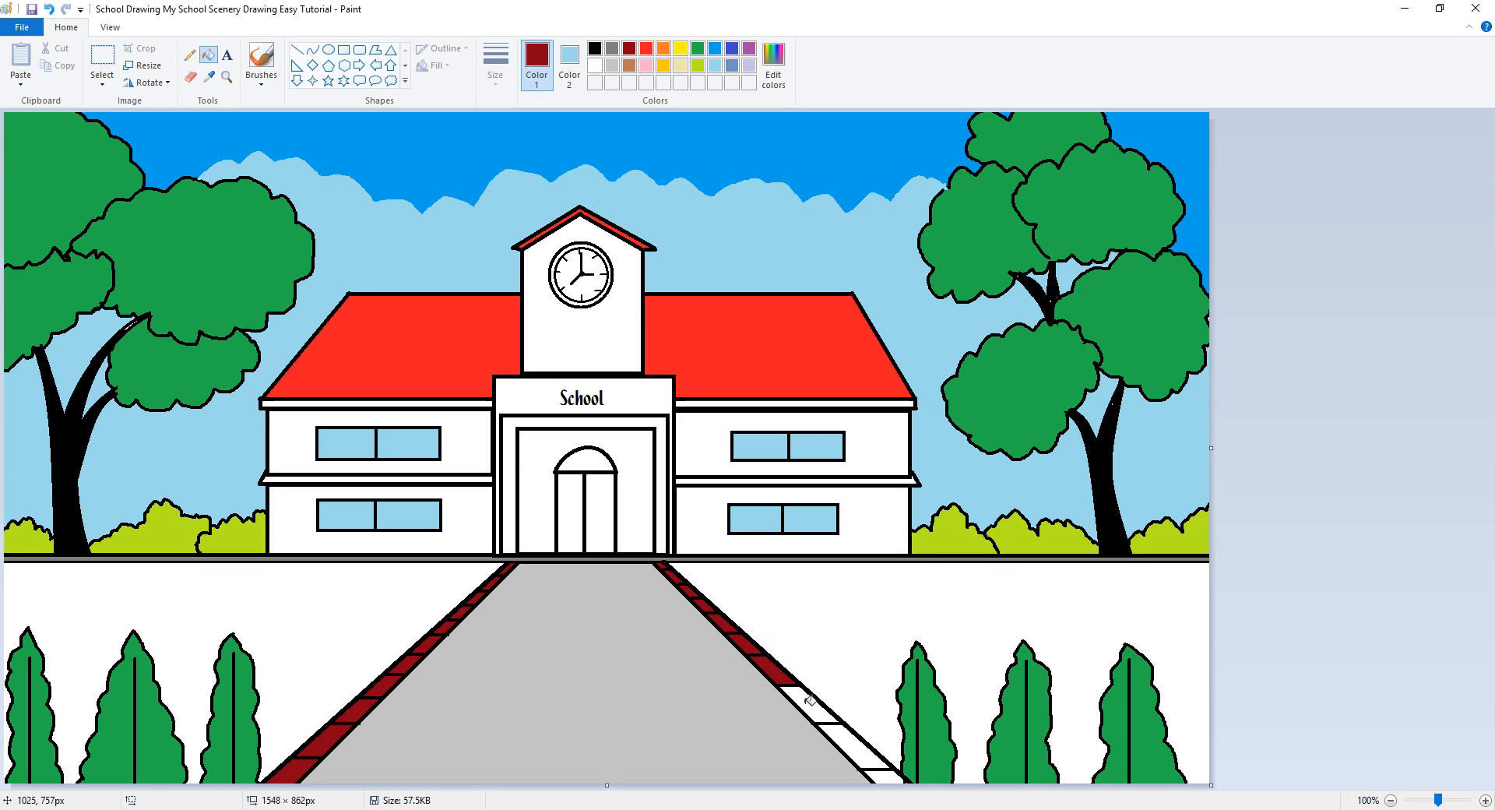
click(808, 701)
click(847, 745)
click(886, 777)
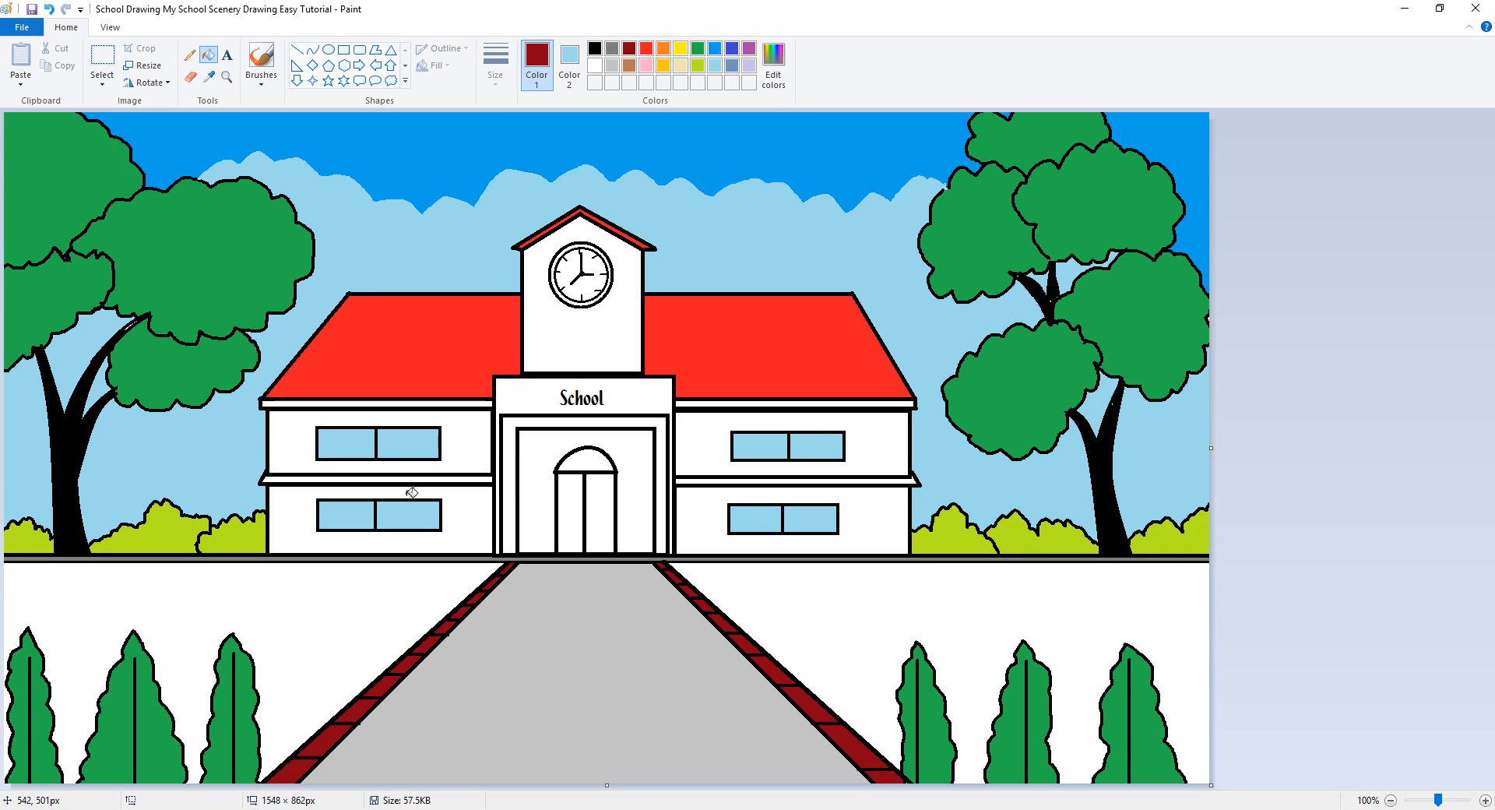
- Mix a darker lime green with luminosity 104 (RGB 155, 199, 22) and fill the ground on both sides of the walkway
click(698, 50)
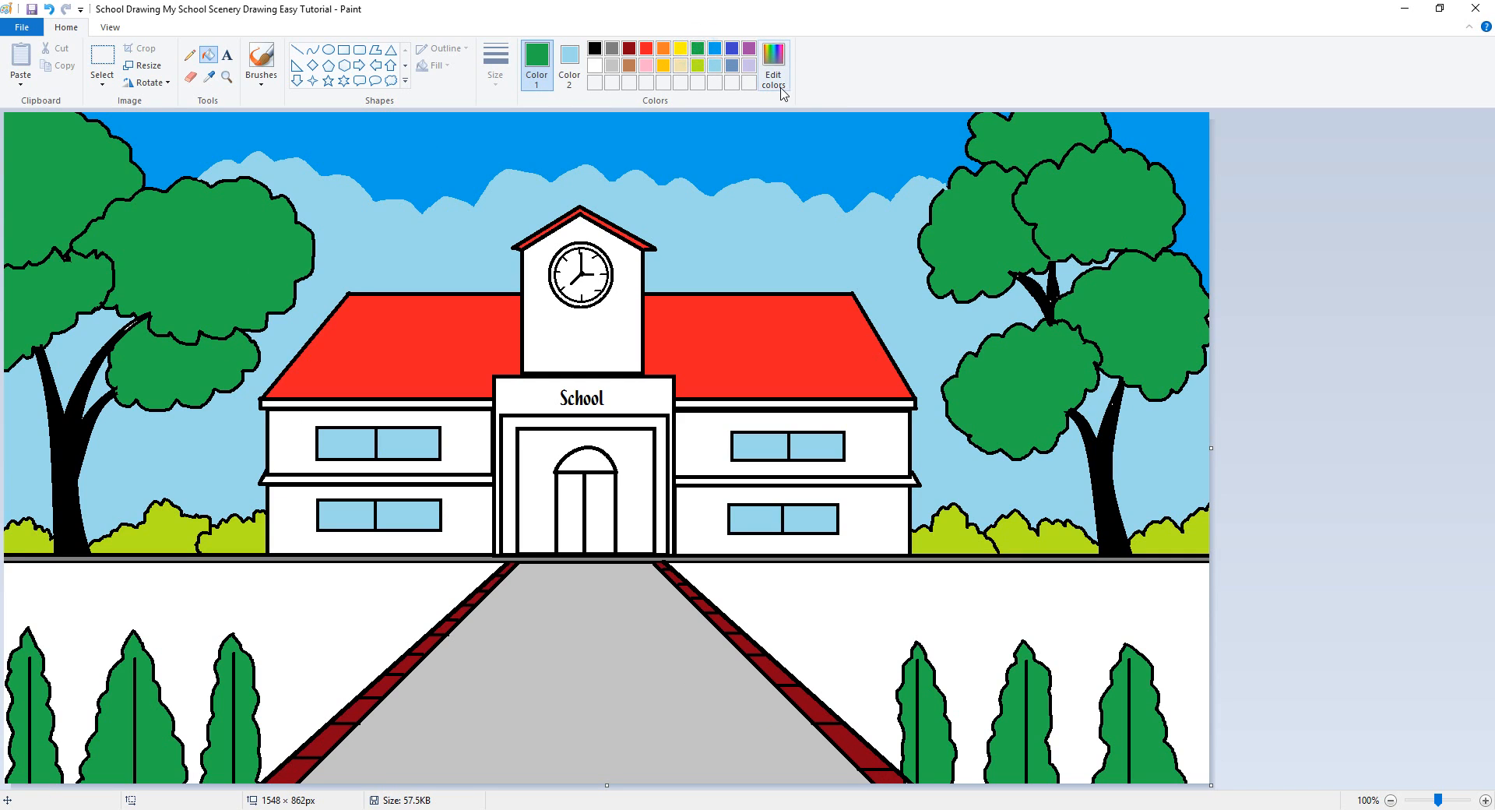
click(701, 66)
click(774, 62)
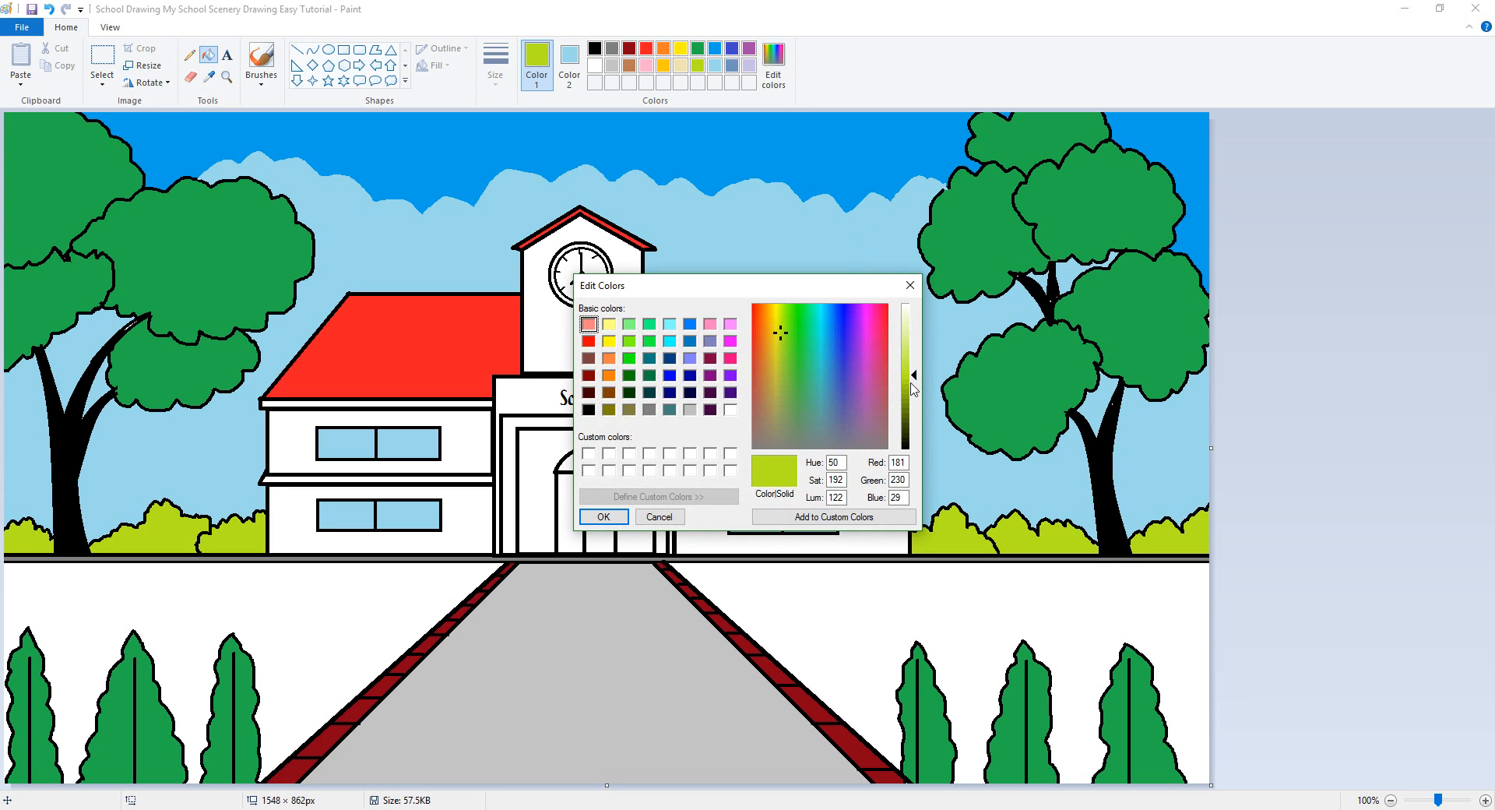
click(906, 393)
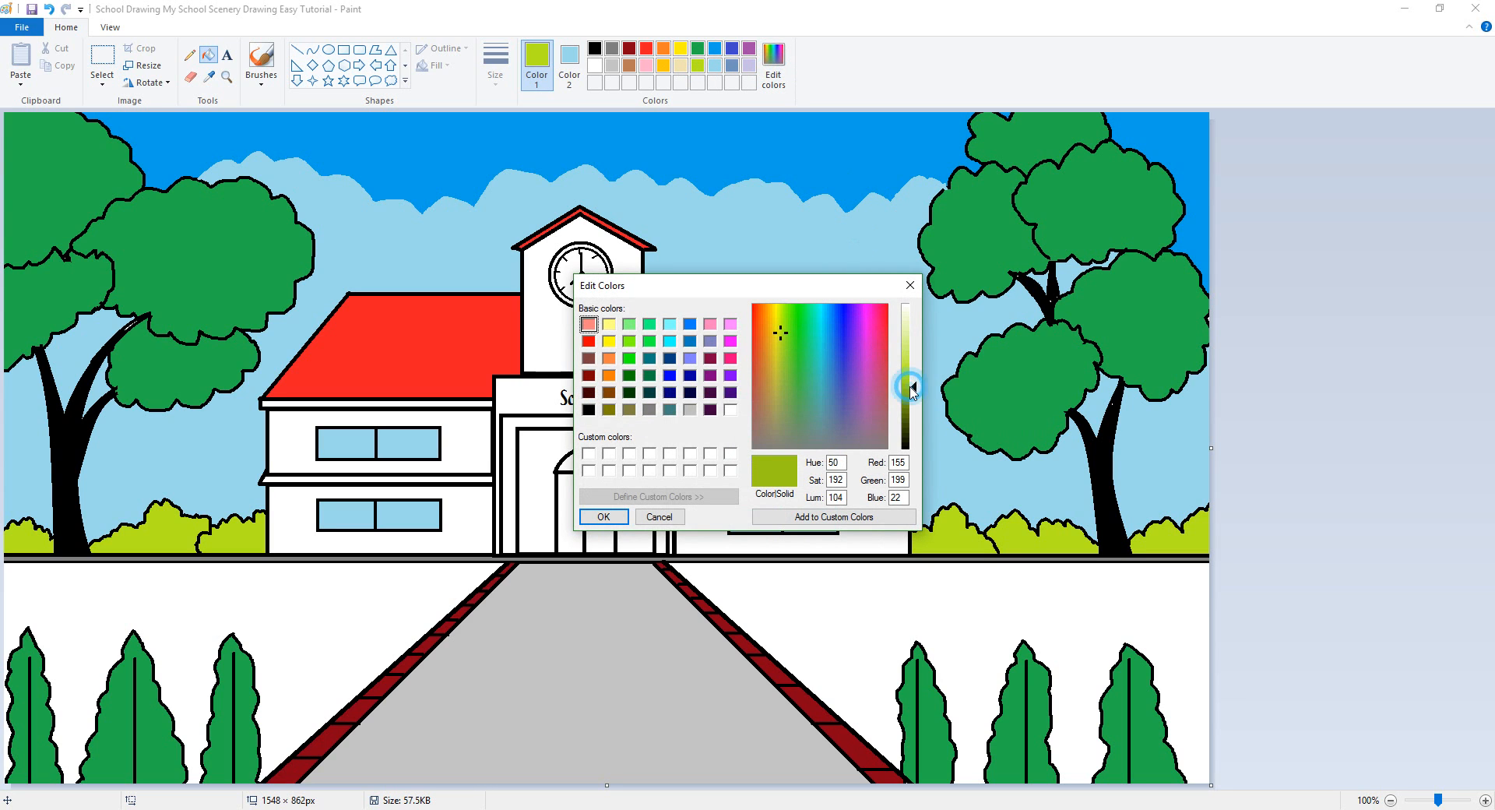
click(606, 517)
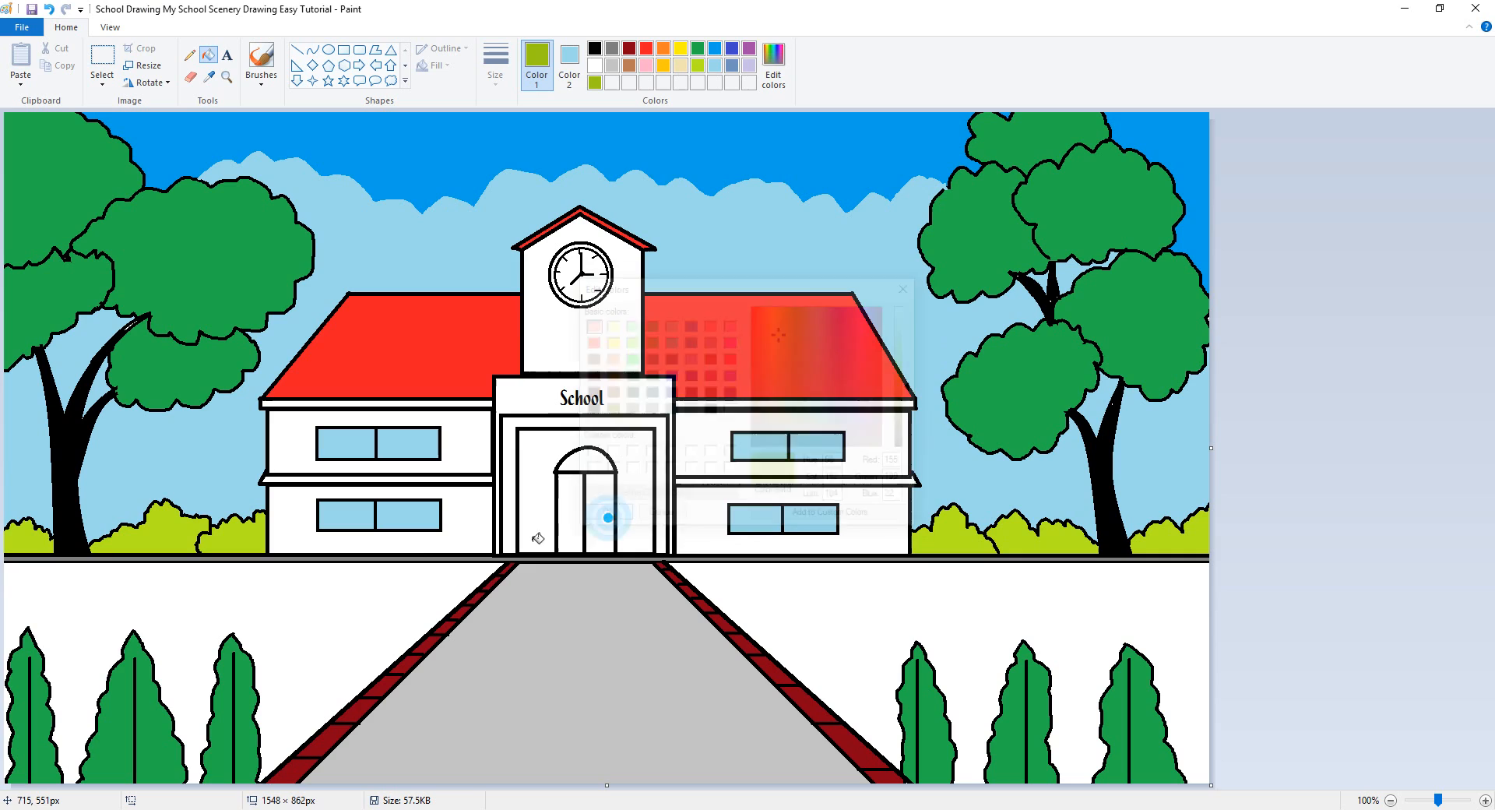
click(366, 592)
click(972, 619)
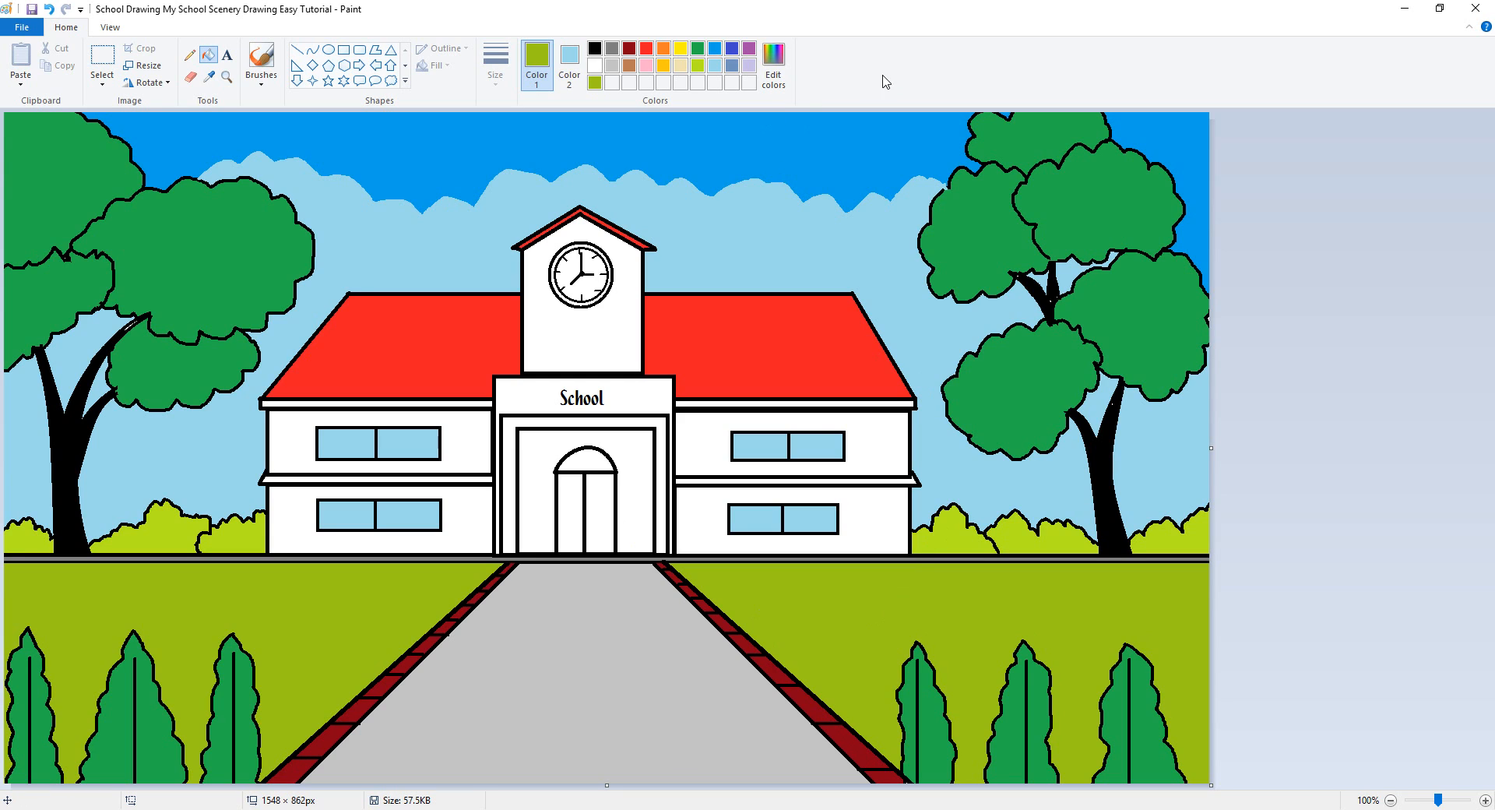
- Fill the clock tower, the School sign section and the four wall sections of both wings with yellow
click(682, 53)
click(615, 334)
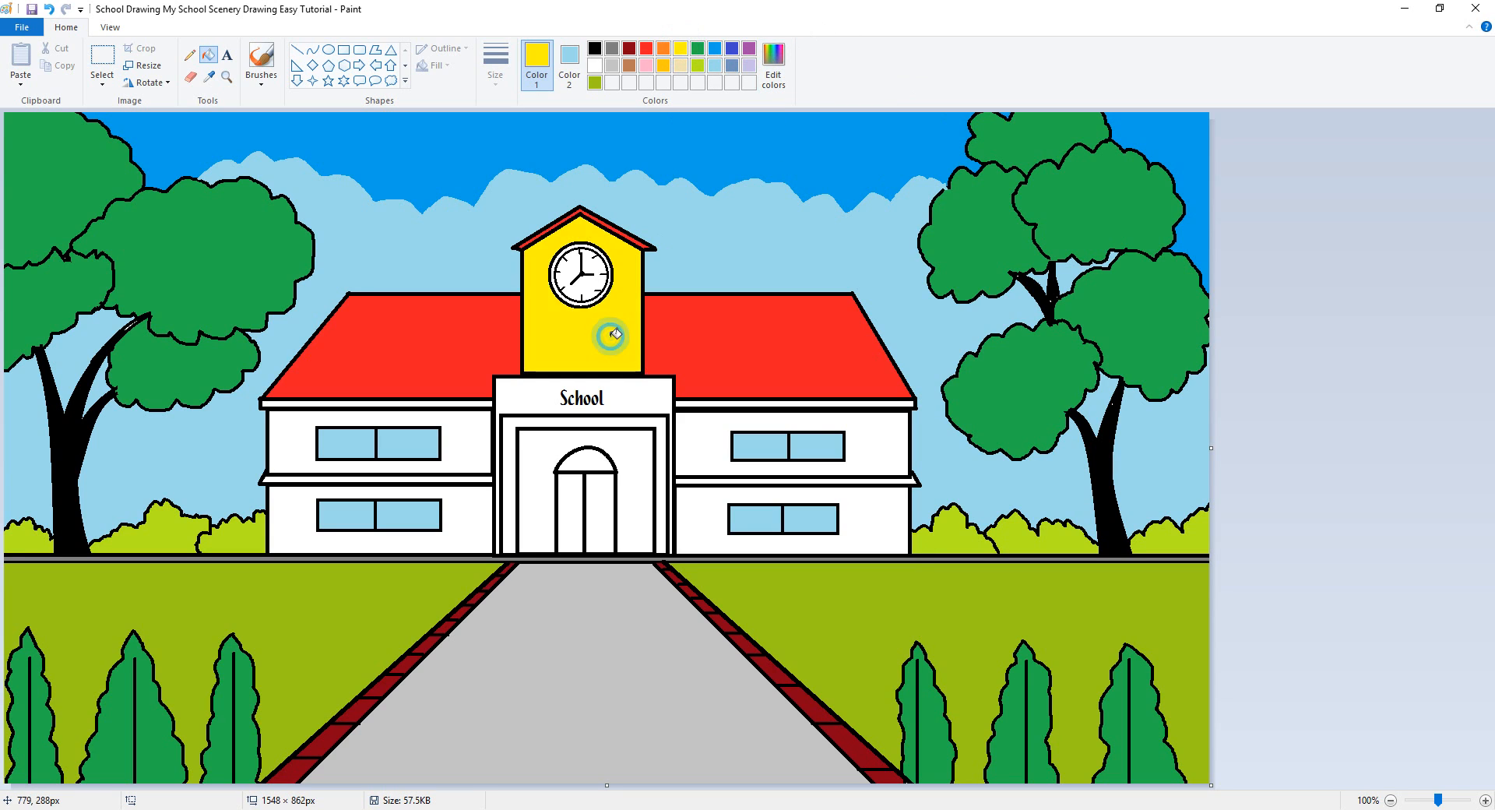
click(632, 407)
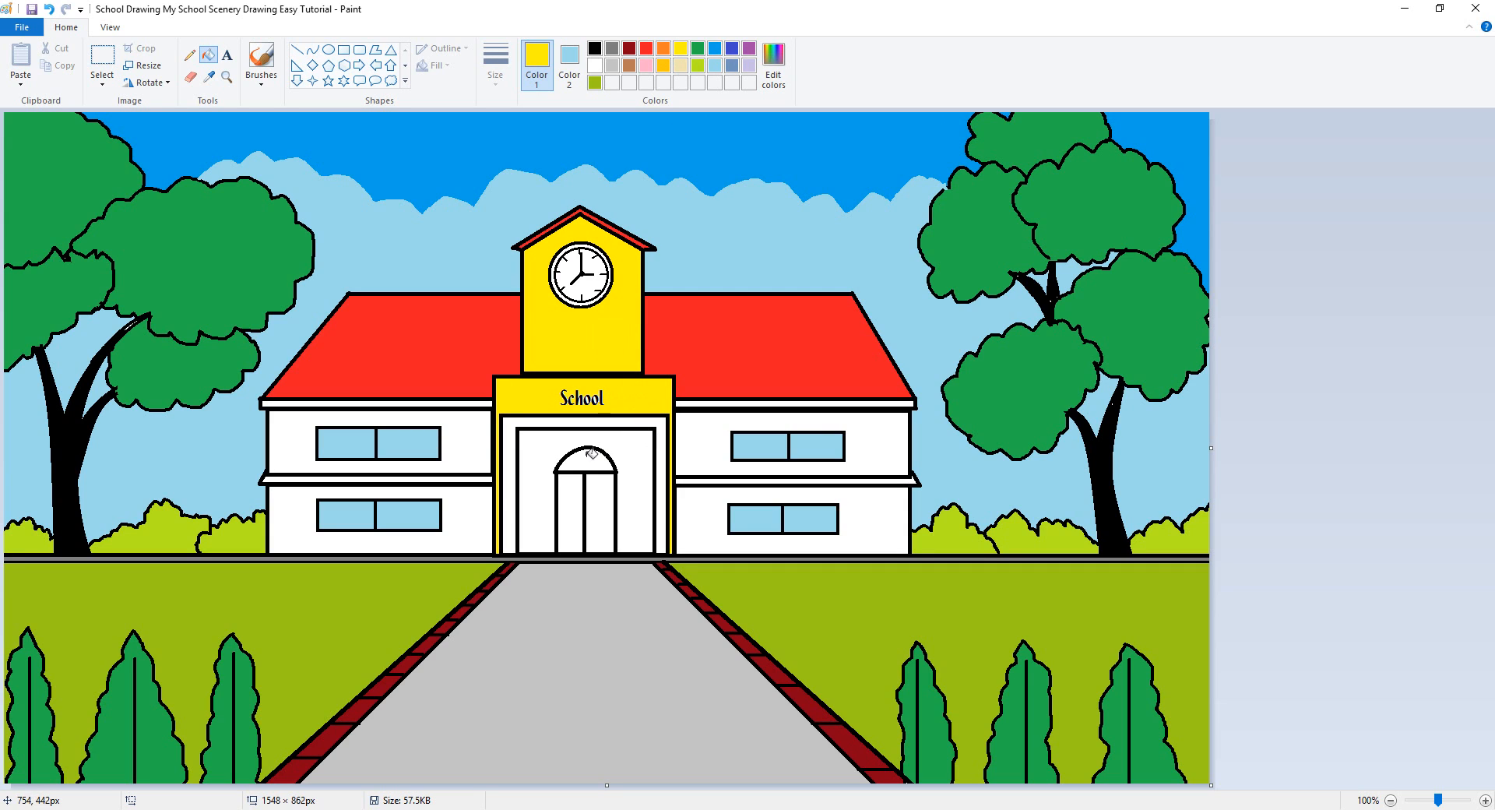
click(476, 444)
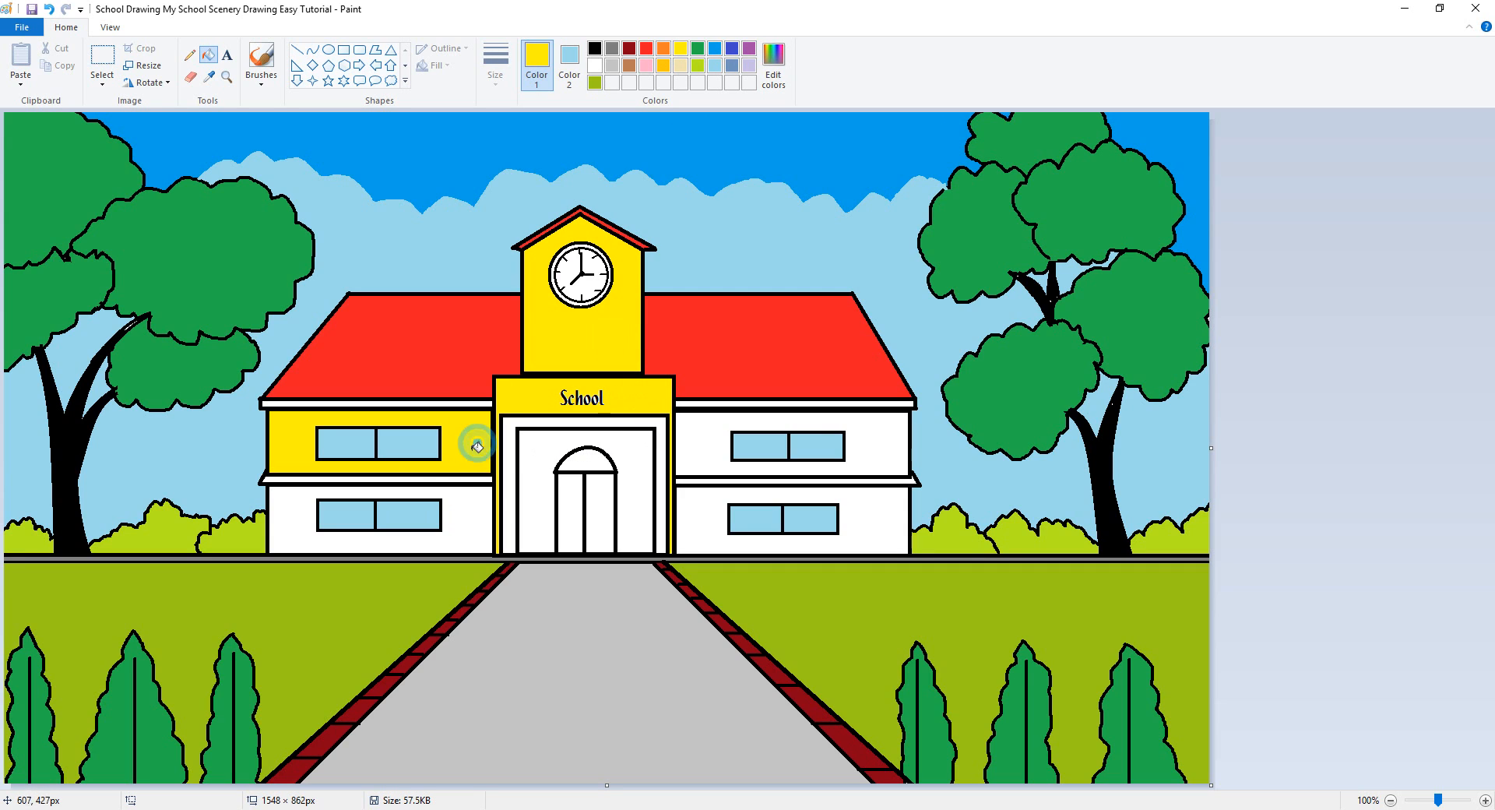
click(464, 508)
click(902, 506)
click(890, 452)
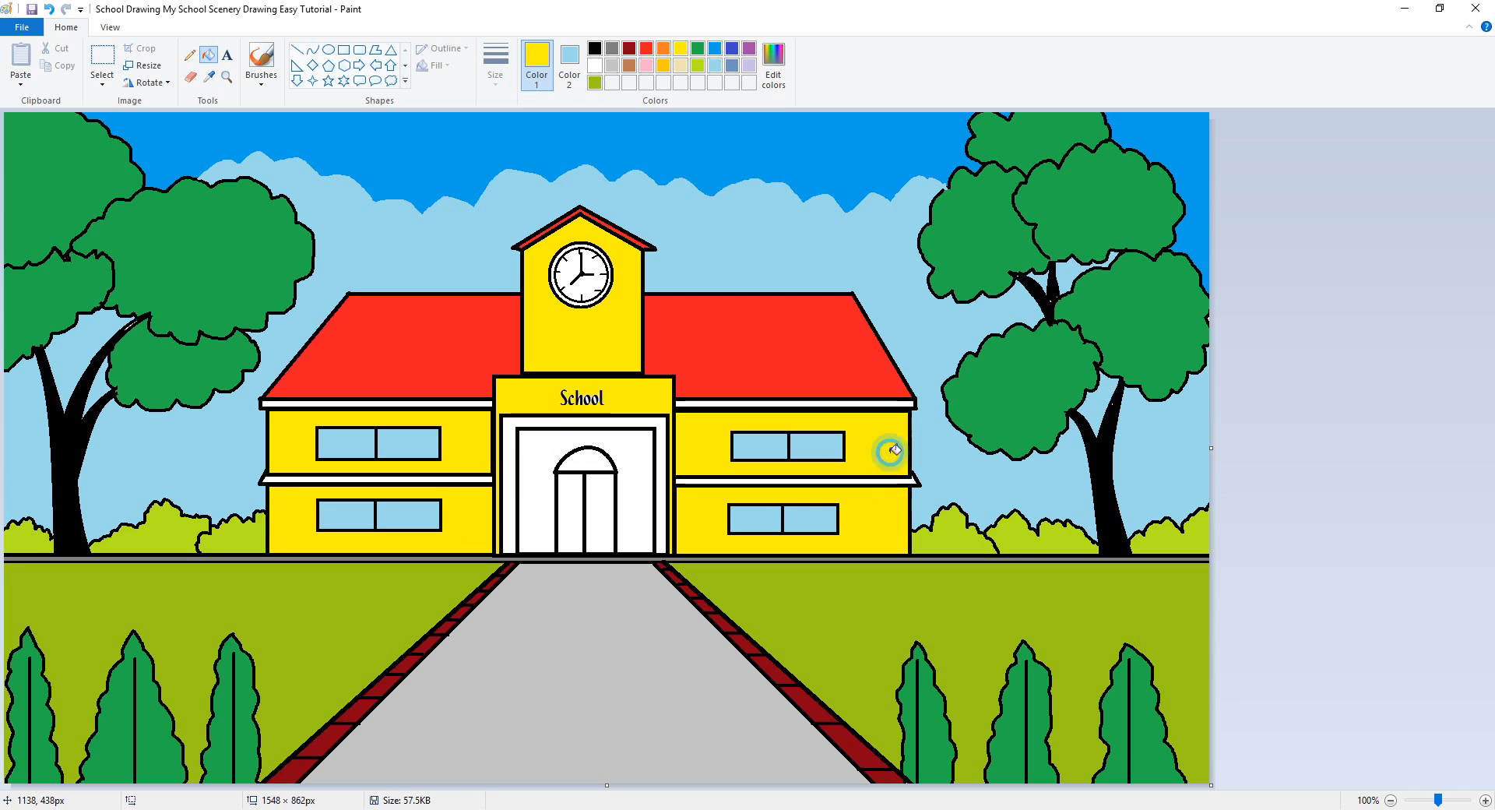
- Fill the upper and lower horizontal ledges on both wings of the school building with dark gray
click(611, 48)
click(448, 401)
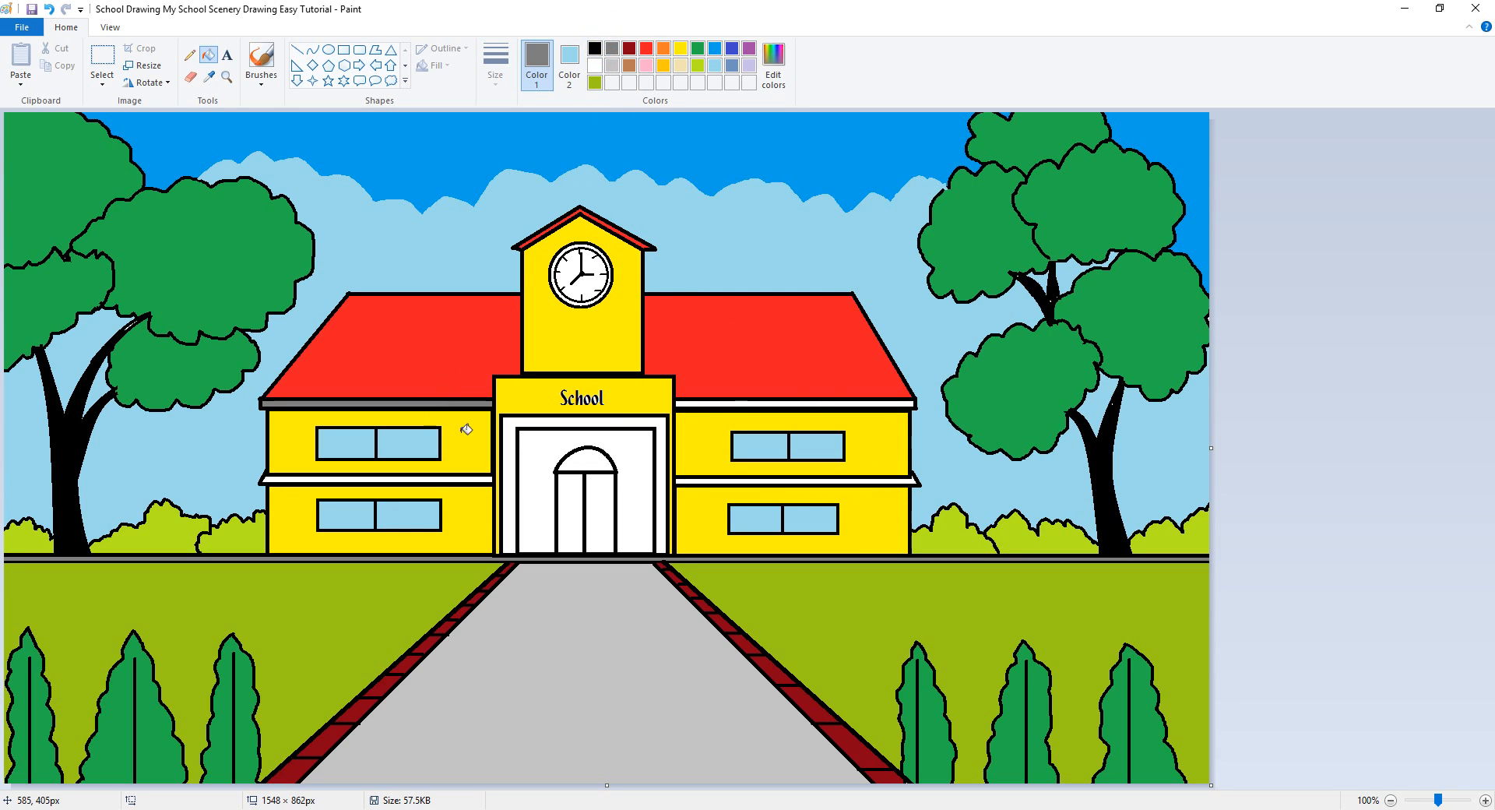
click(468, 477)
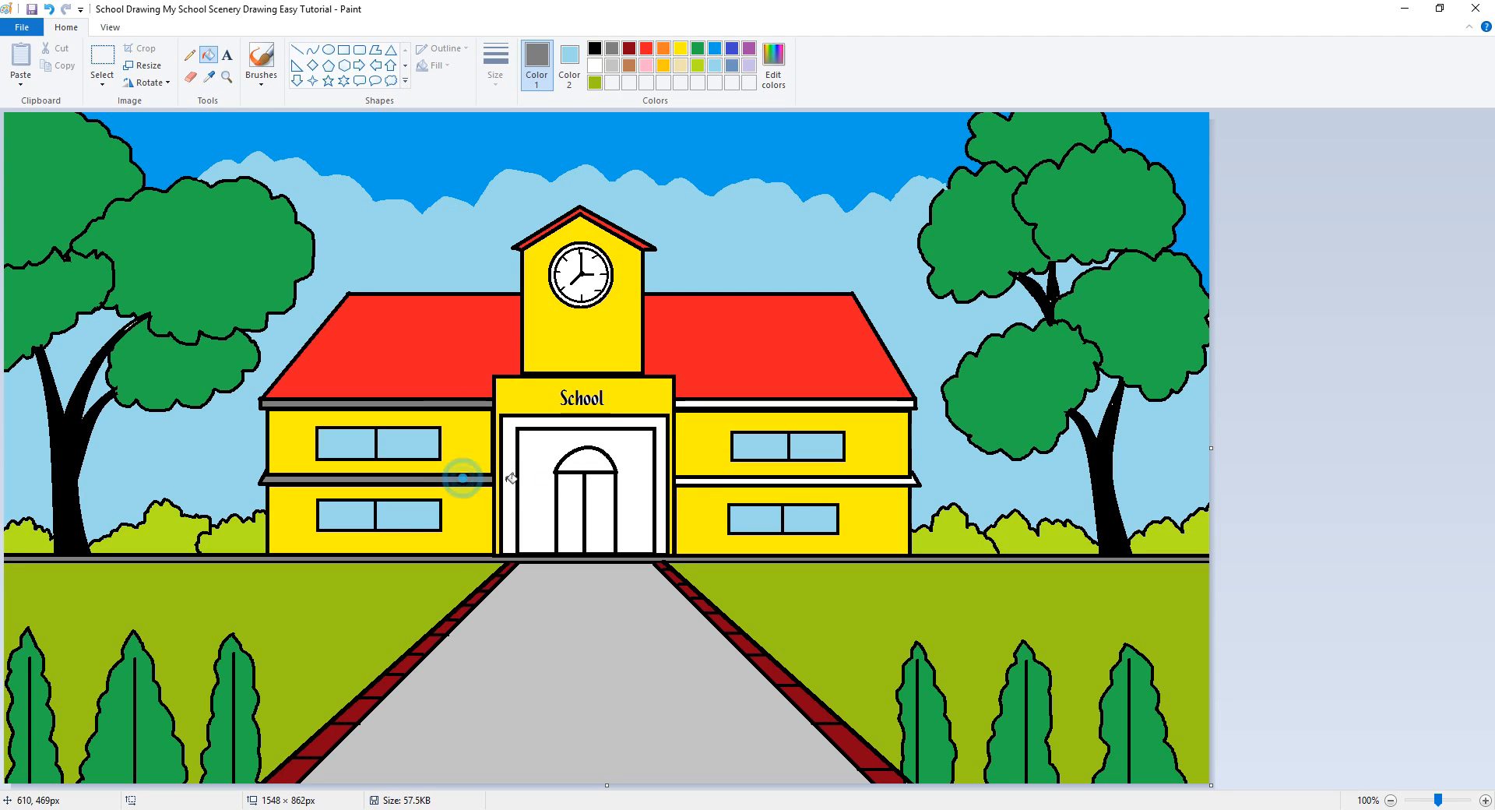
click(707, 479)
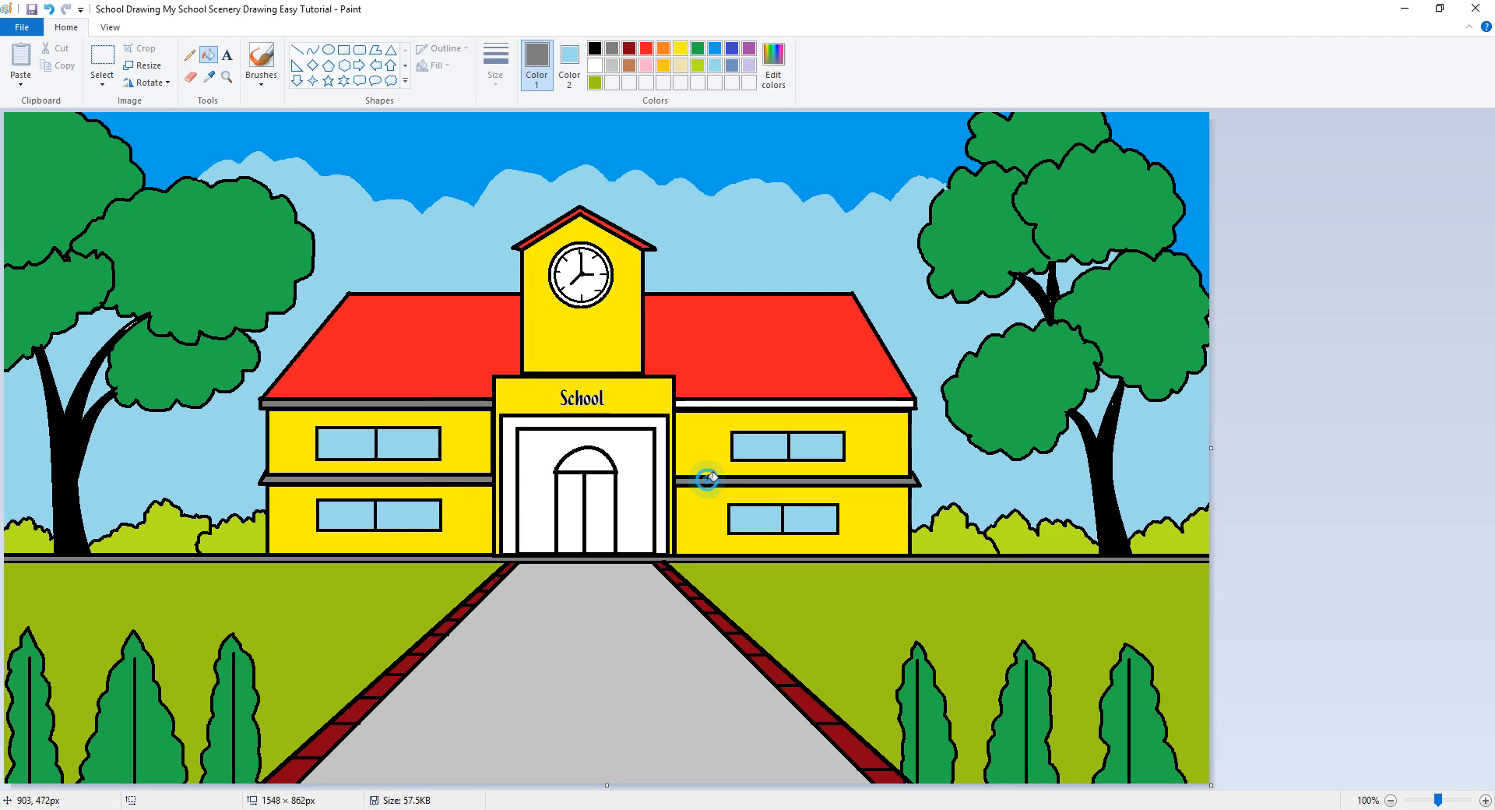
click(734, 401)
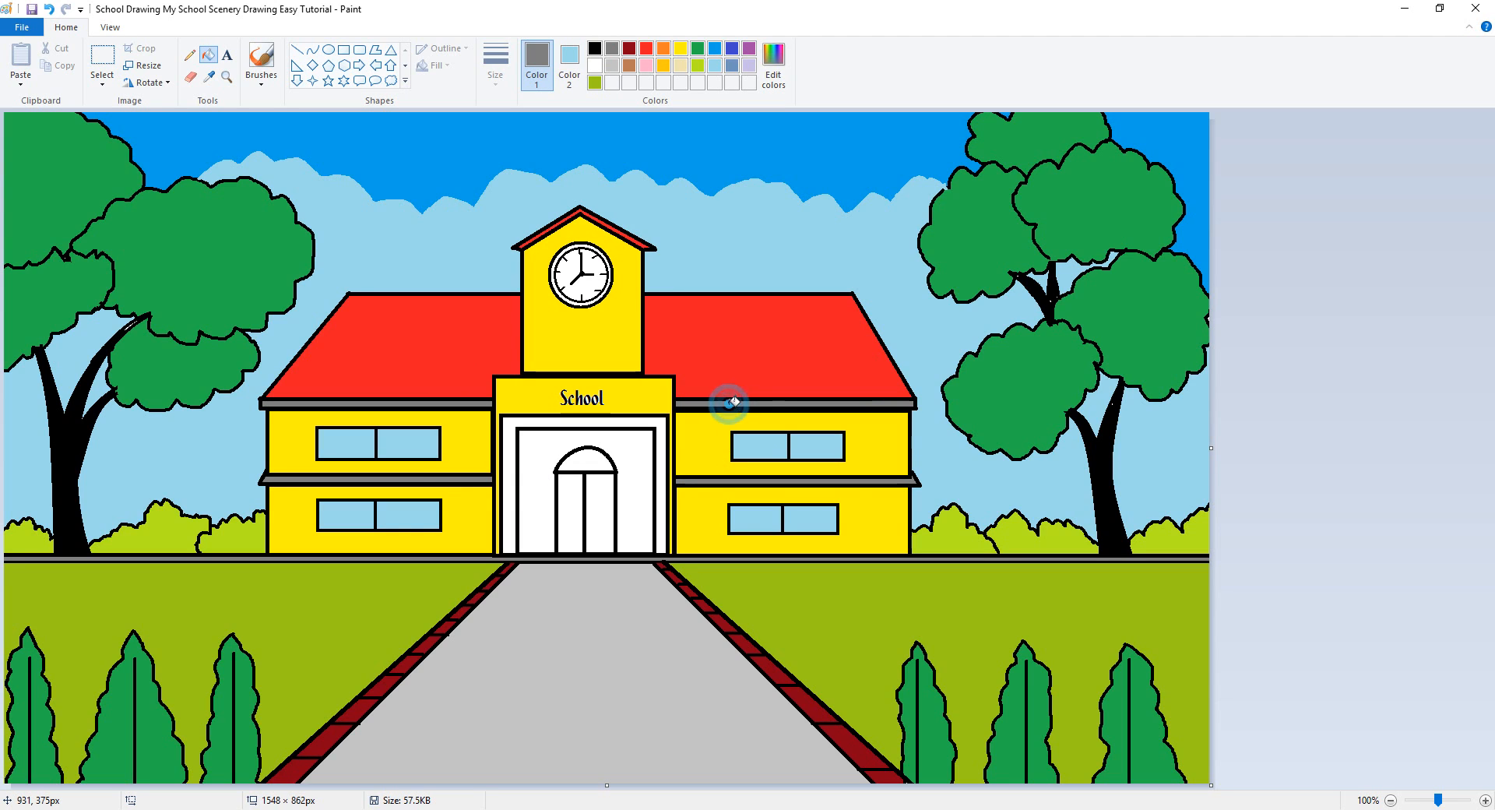
- Fill both panels of the entrance door with brown and the arch above them with dark red
click(648, 66)
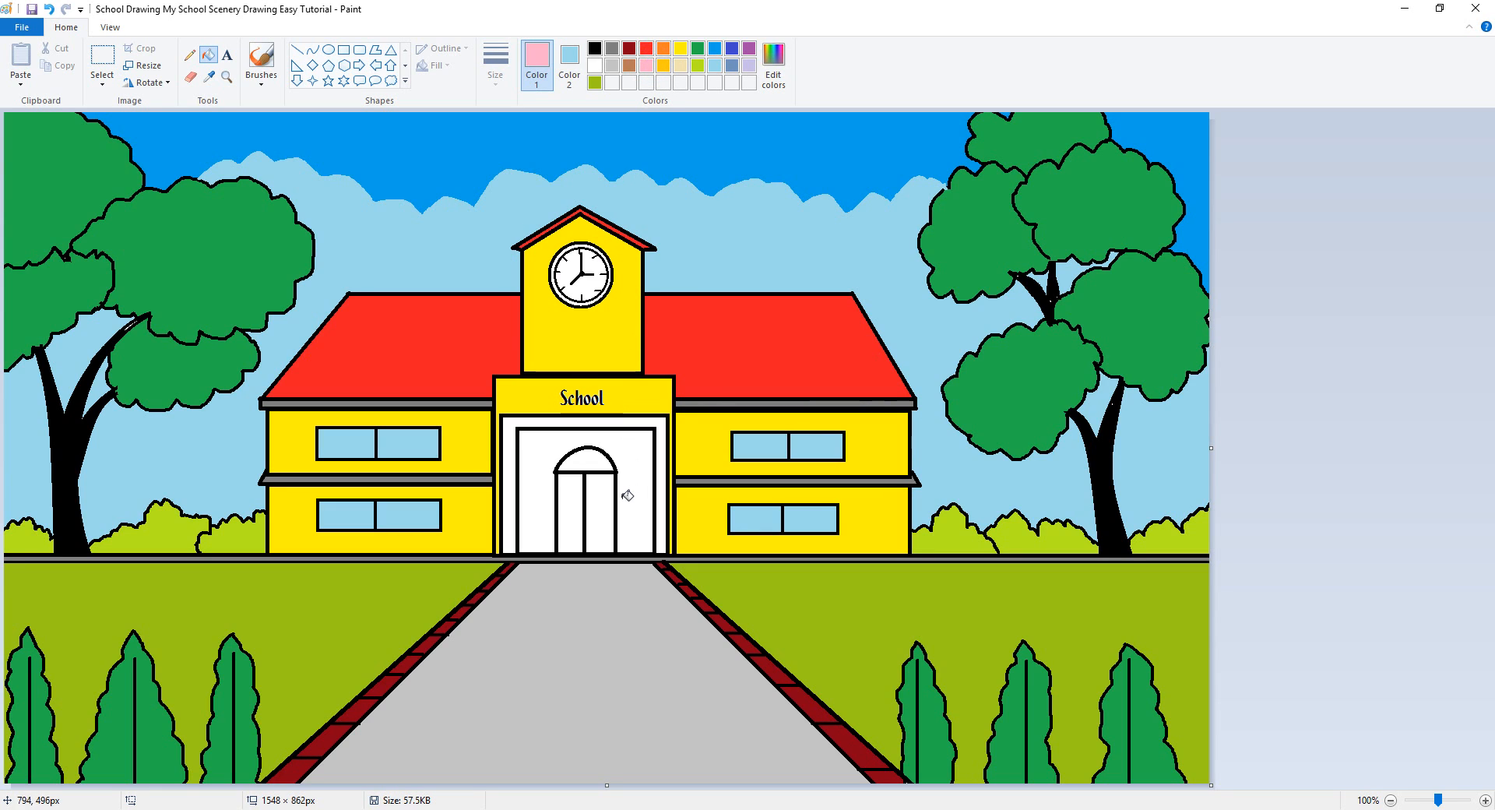
click(714, 48)
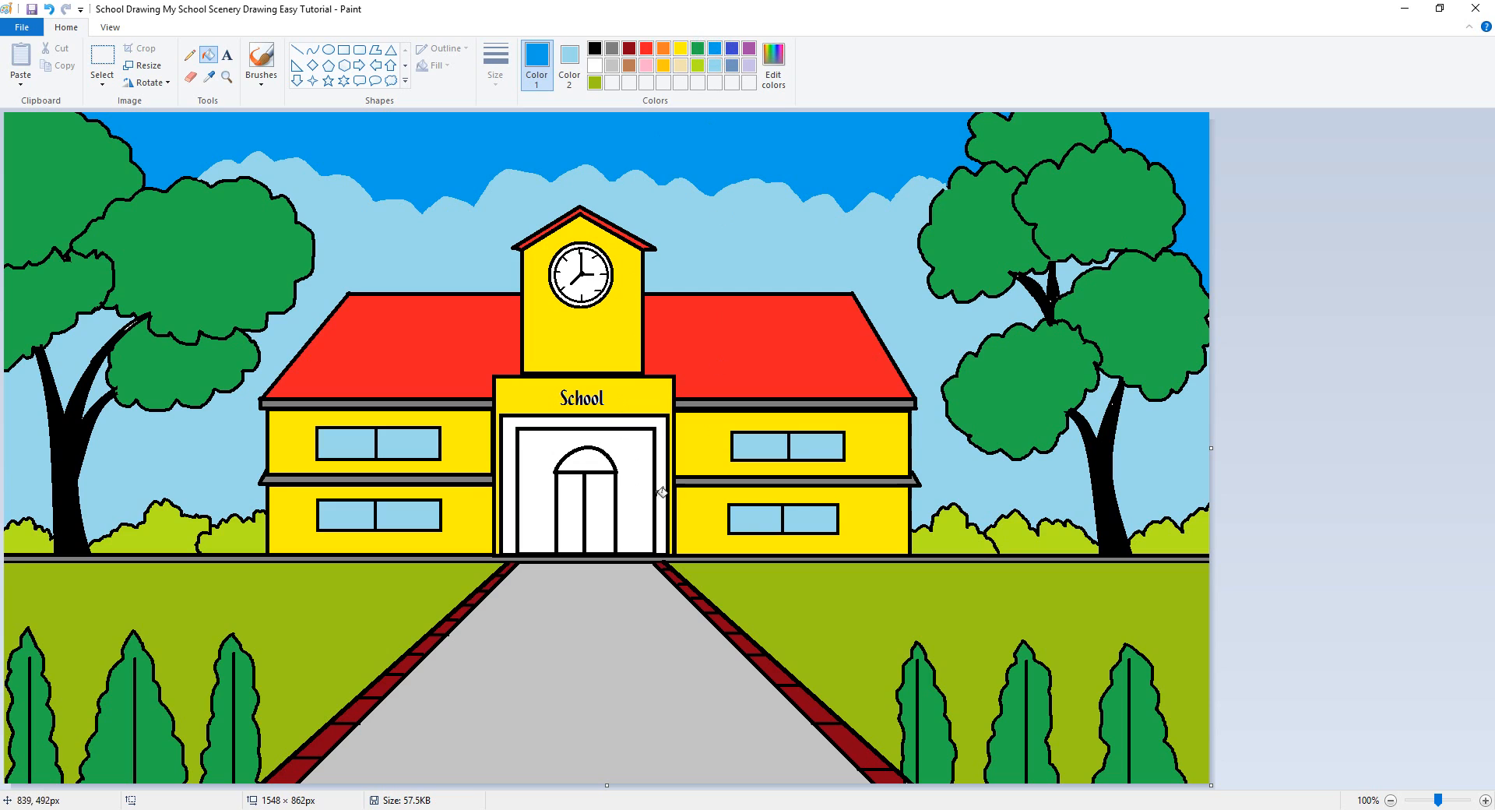
click(630, 65)
click(614, 507)
click(574, 514)
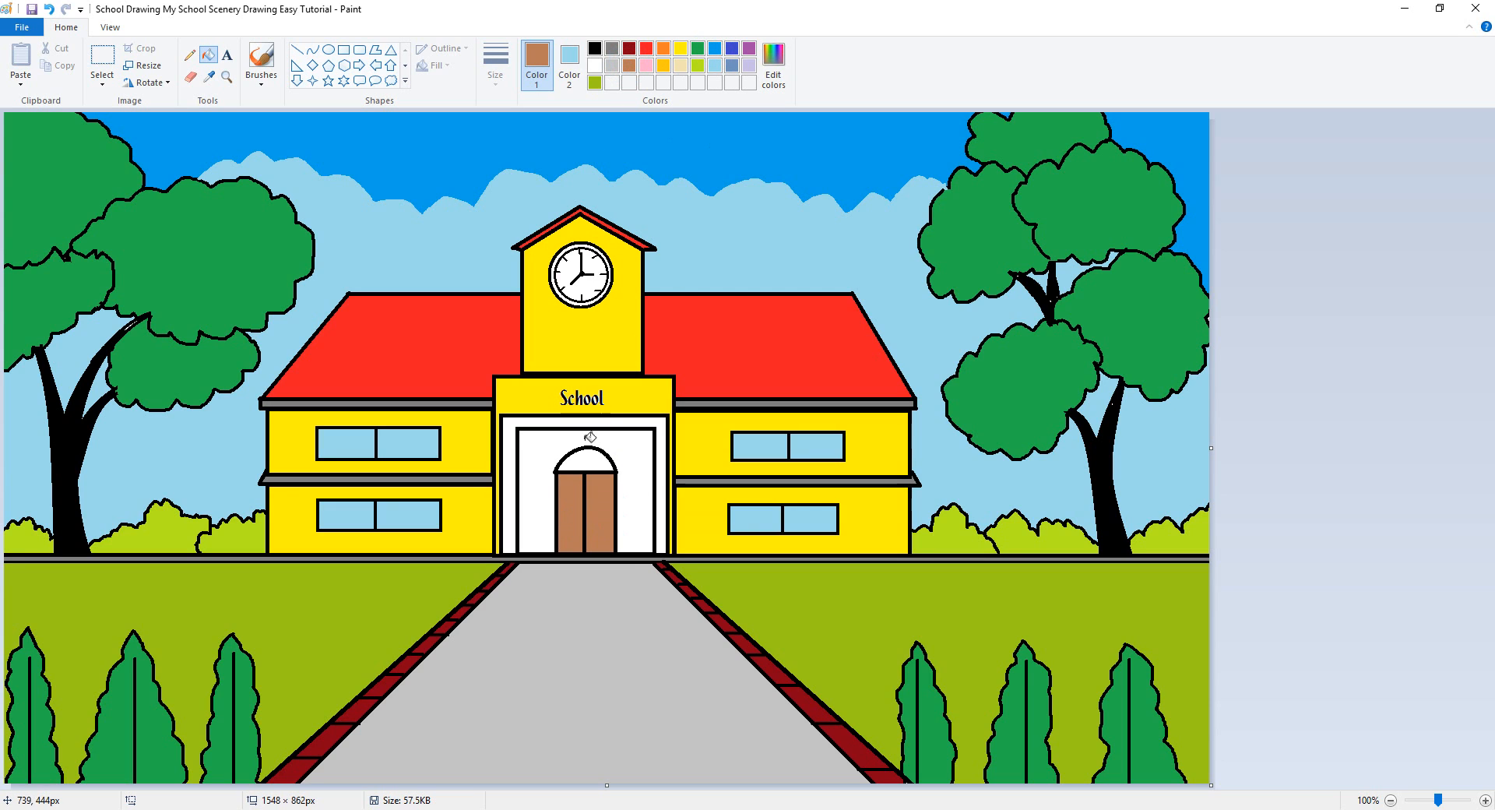
click(629, 48)
click(586, 461)
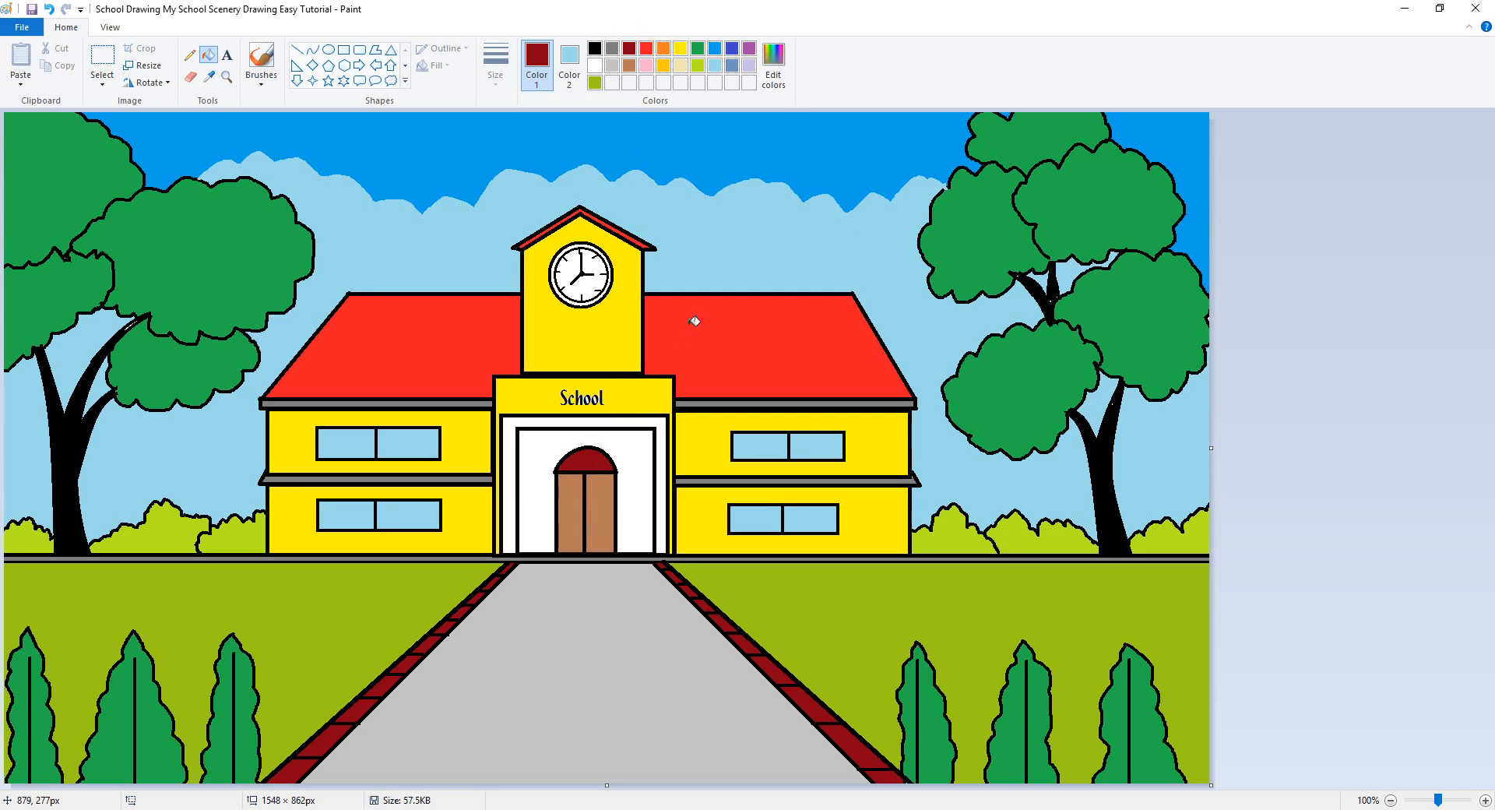
- Fill the wall around the entrance door with gold and the frame surrounding that wall with orange
click(664, 65)
click(641, 456)
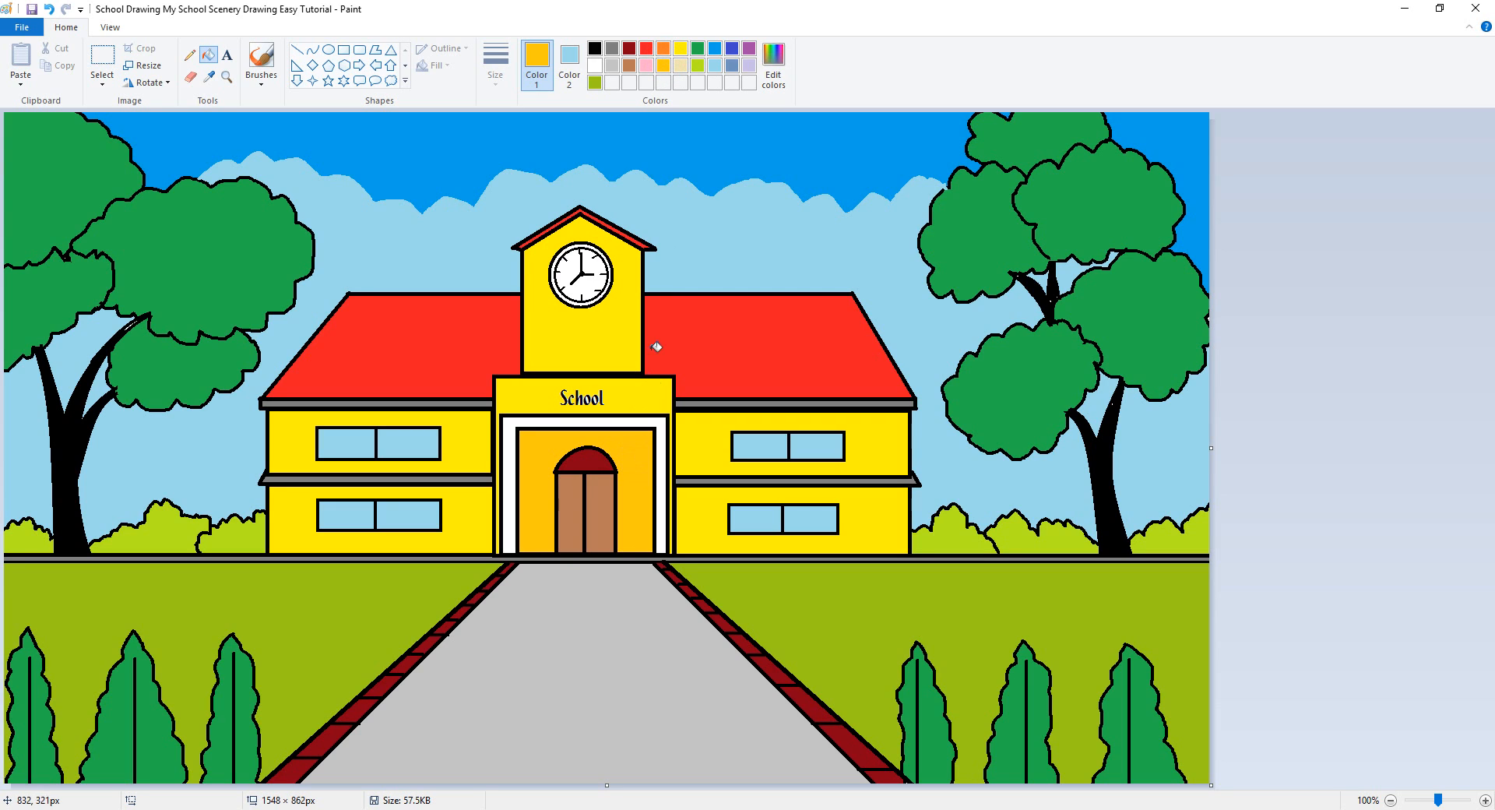
click(664, 49)
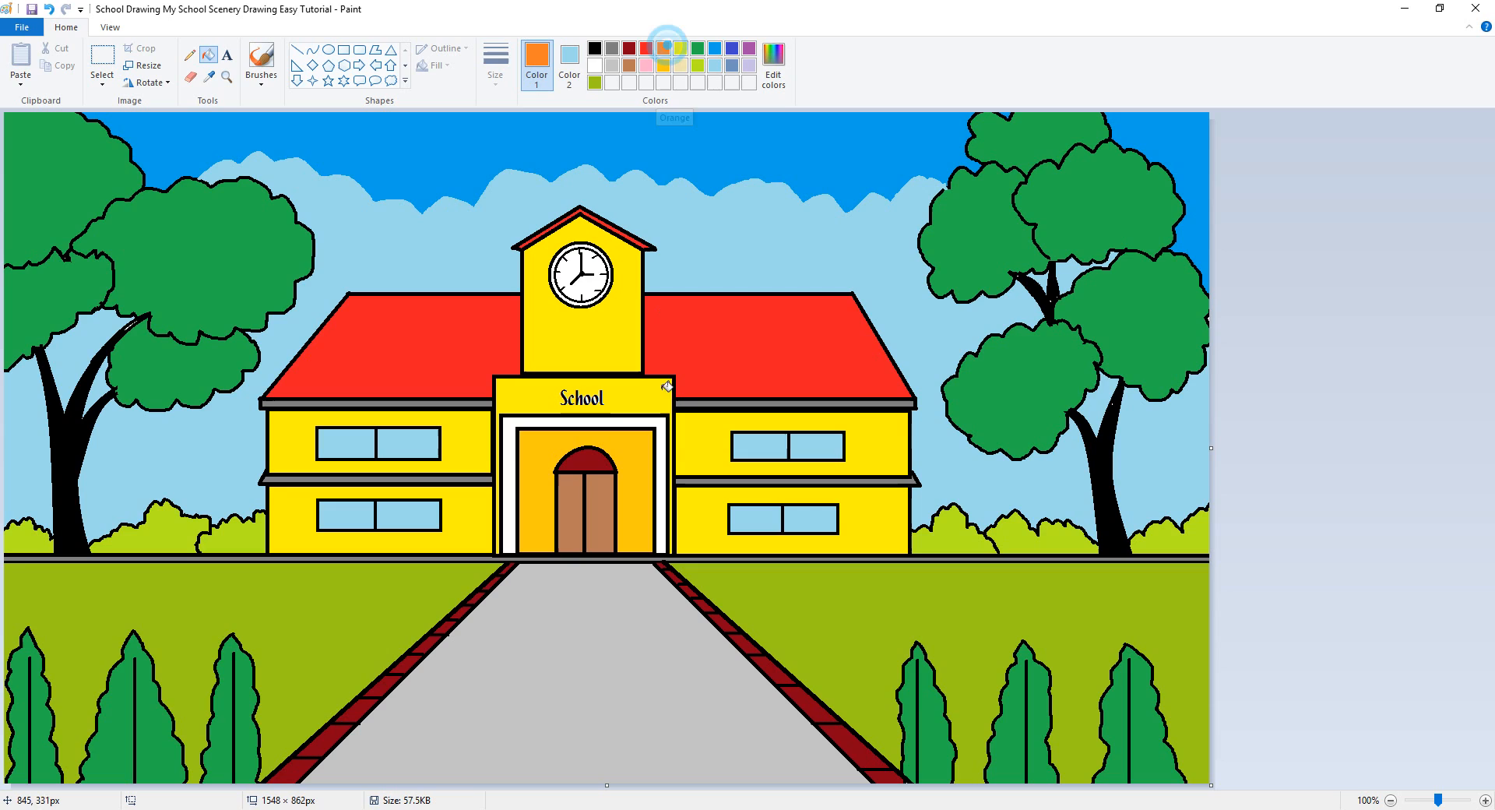
click(635, 420)
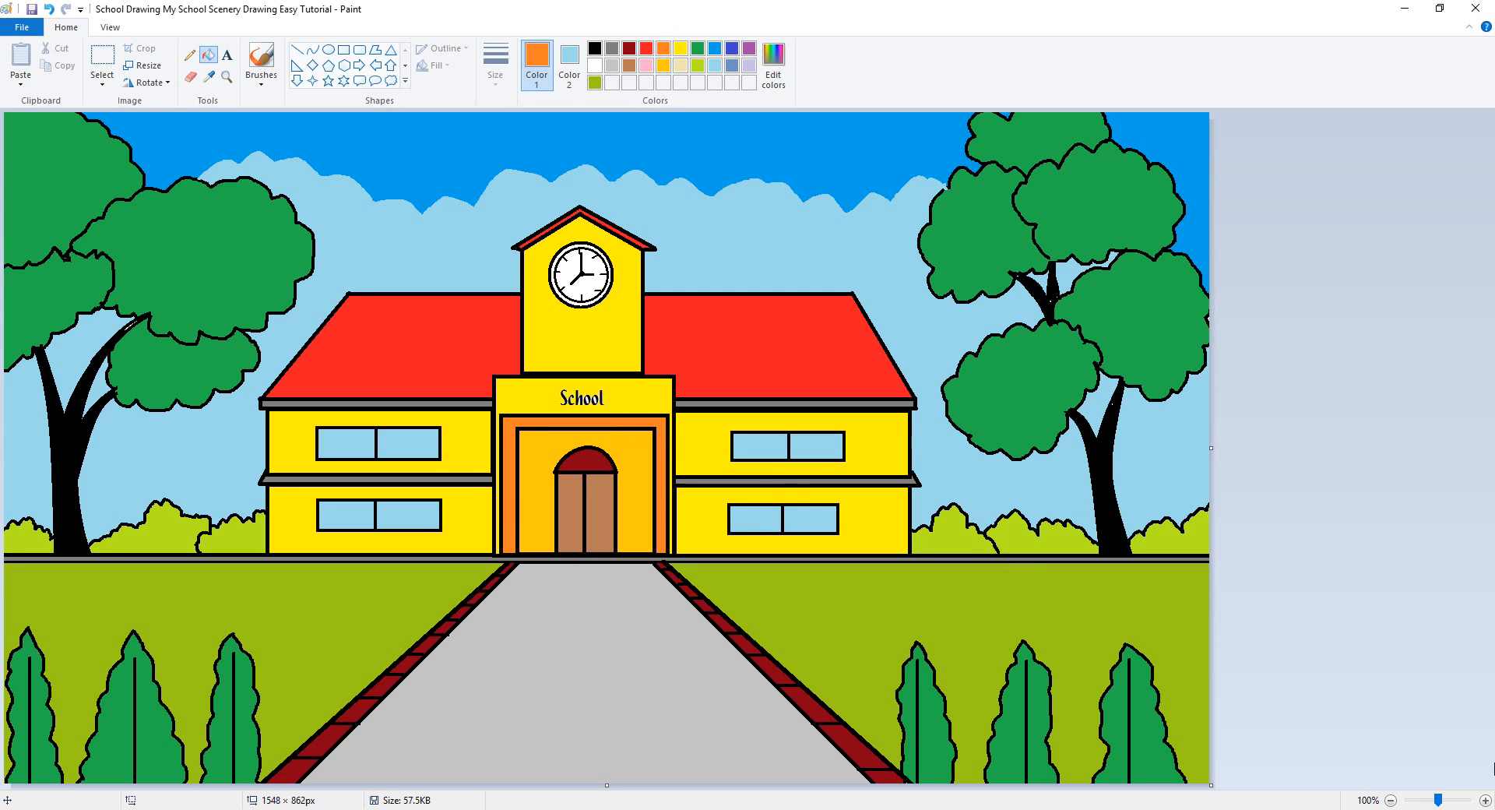